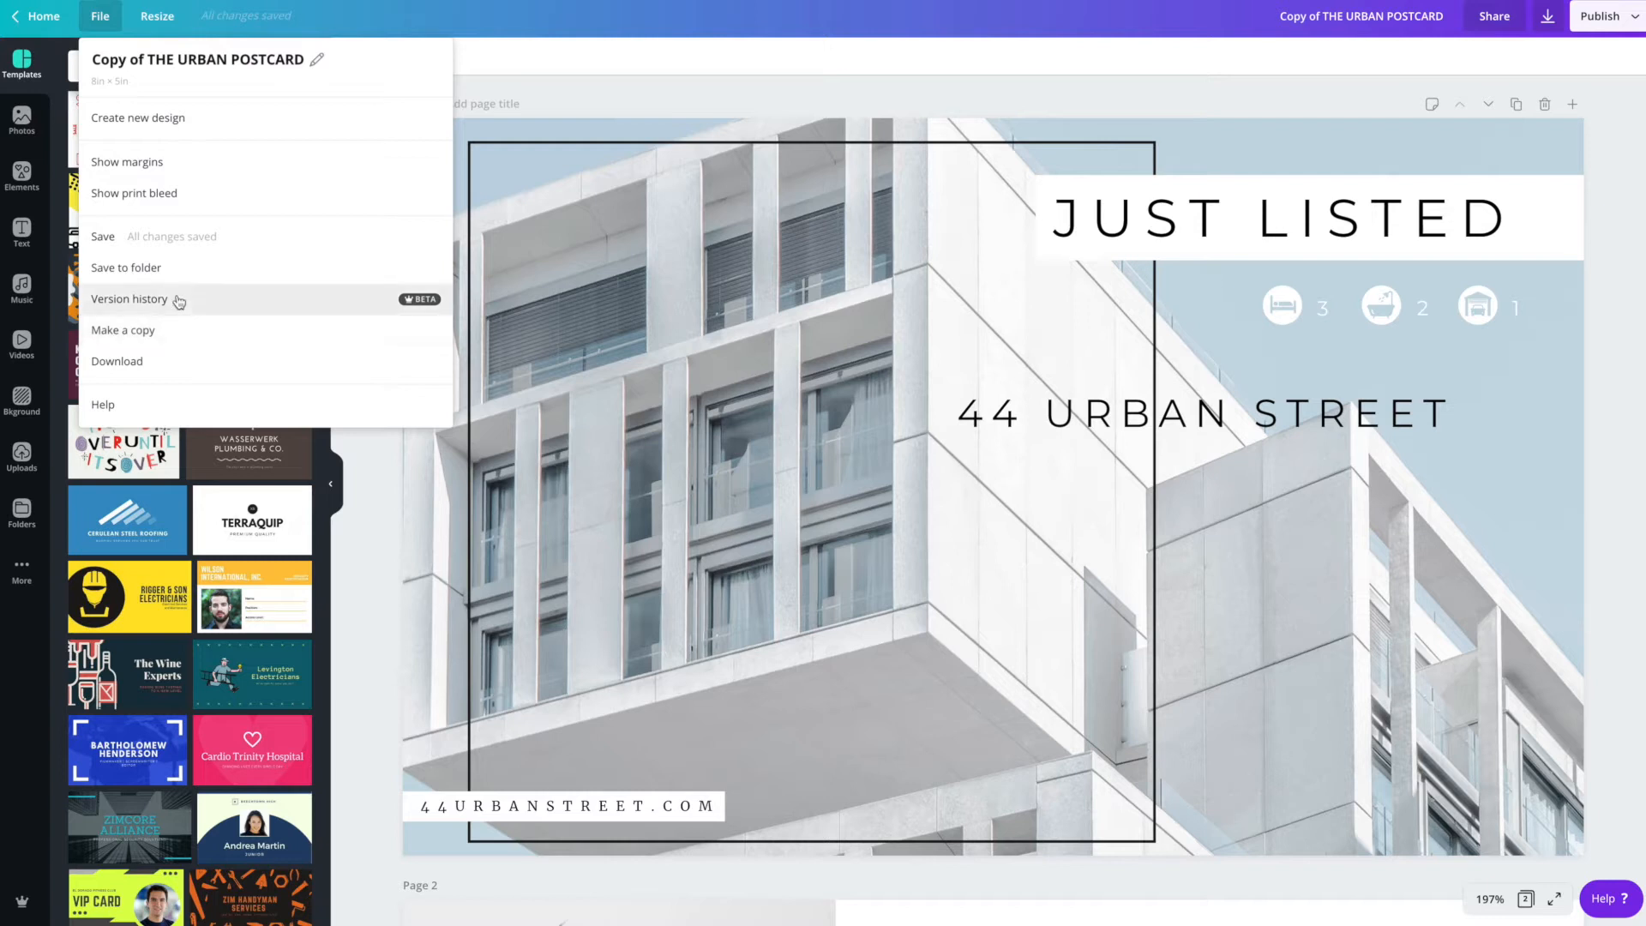
Show the uploaded images and browse down to the interior and lifestyle photos
click(603, 99)
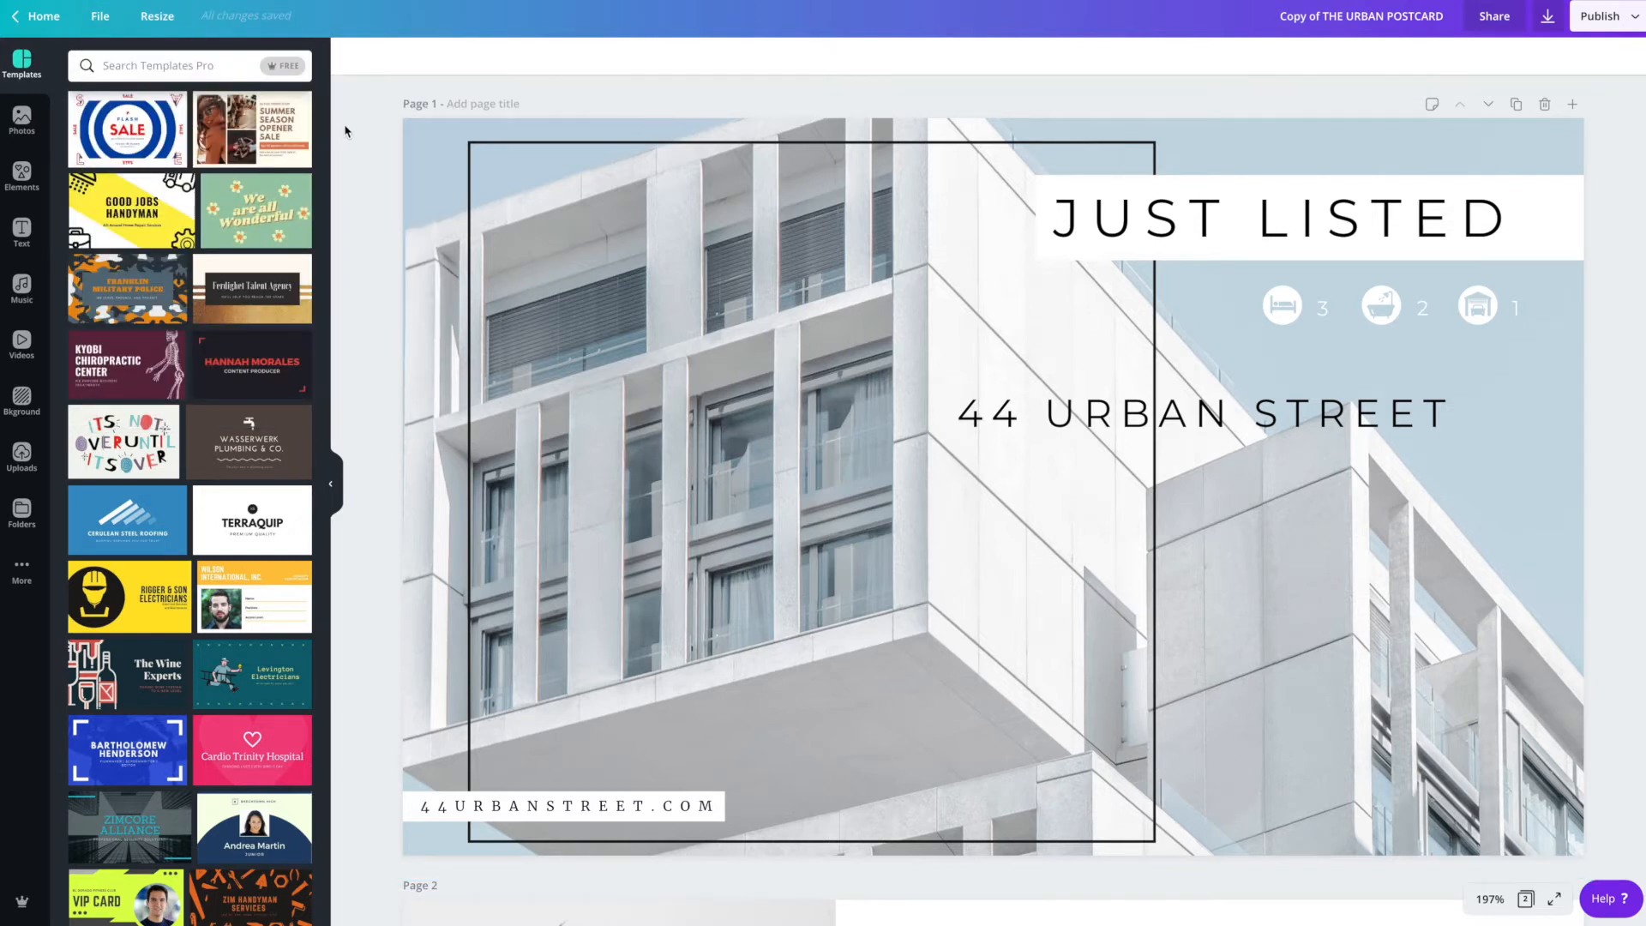
click(22, 455)
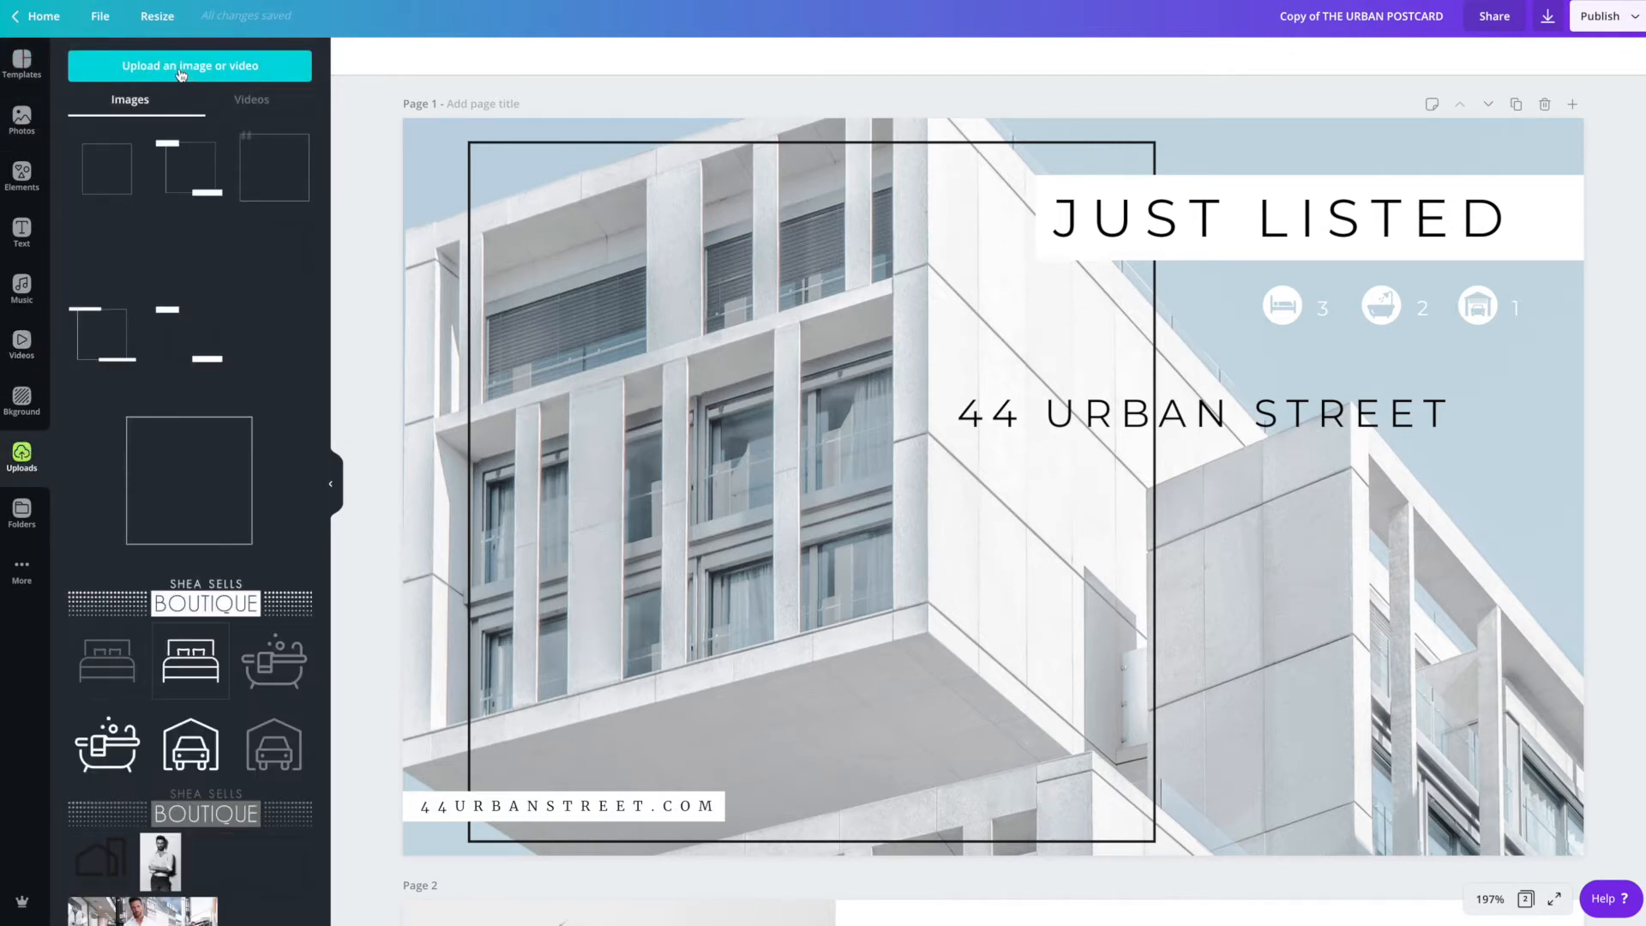
scroll(200, 220, down, 10)
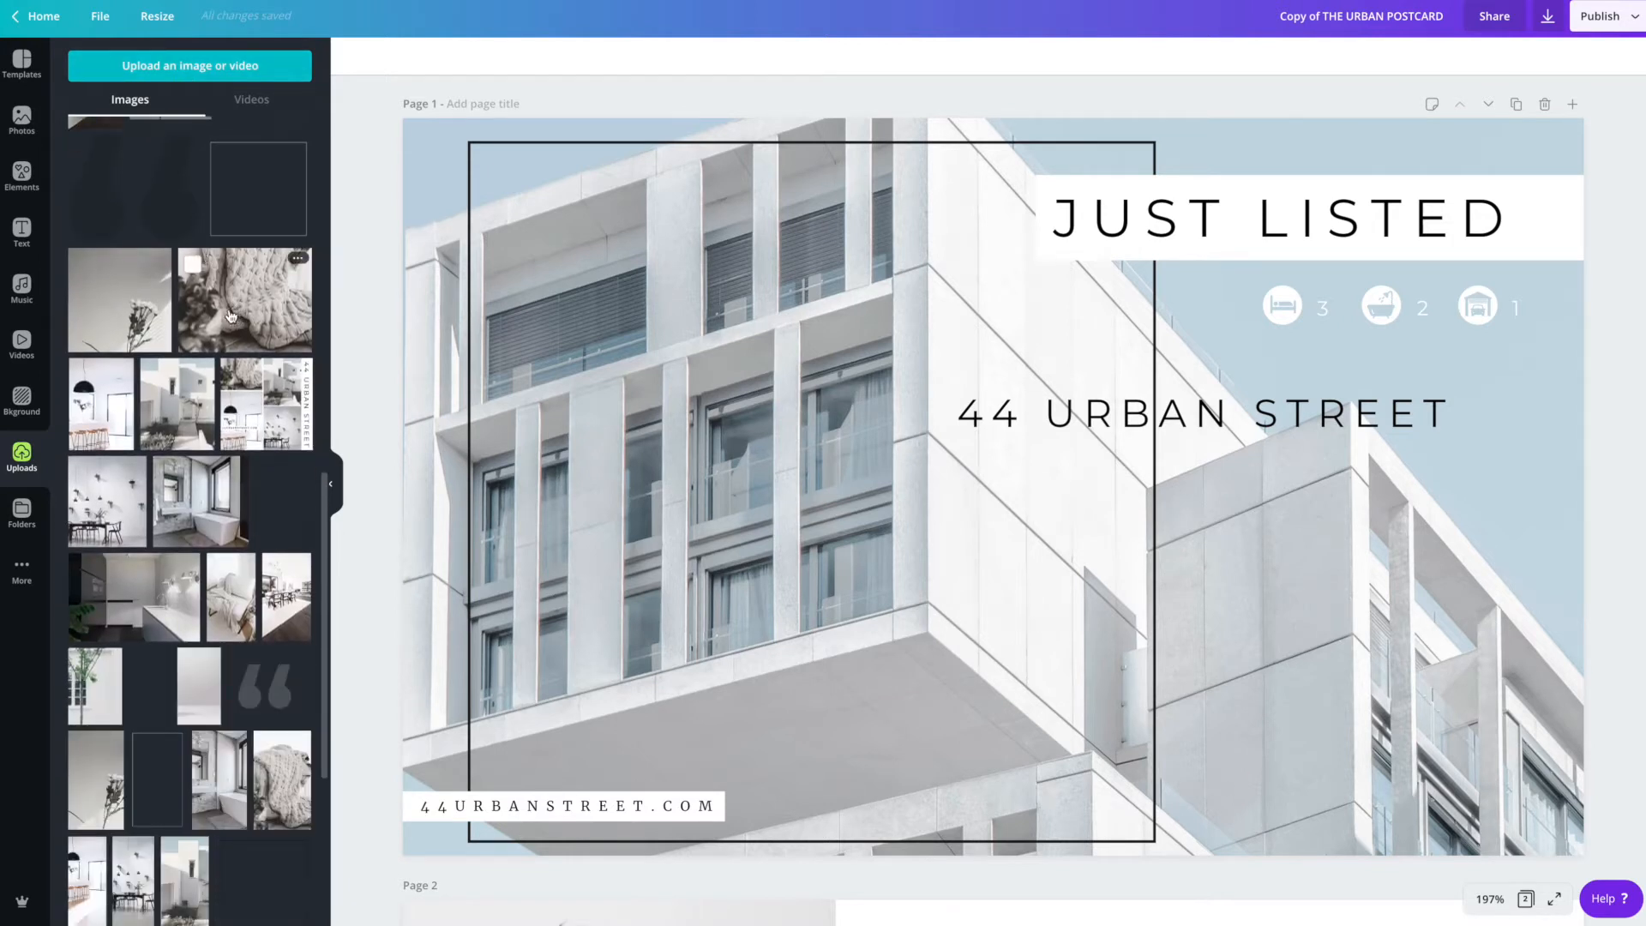
scroll(230, 317, down, 1)
Try the knitted blanket photo as the page 1 background, then undo the replacement
drag(224, 250, 412, 306)
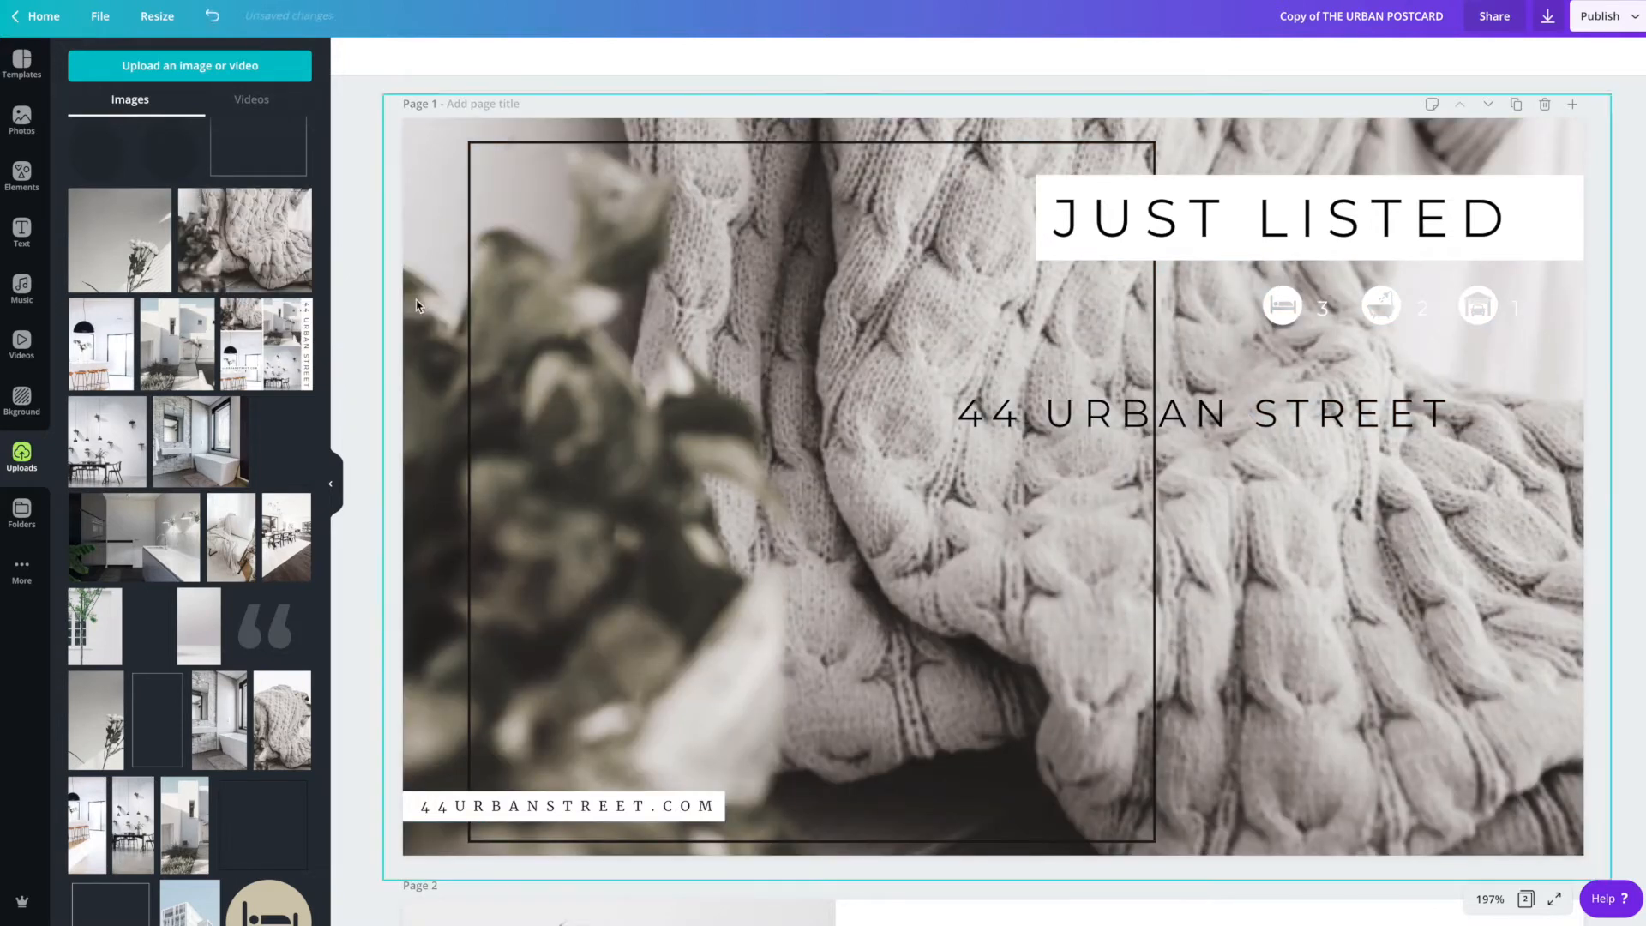
key(ctrl+z)
Lock the building background photo on page 1, check its lock marker, and unlock it again
click(1314, 688)
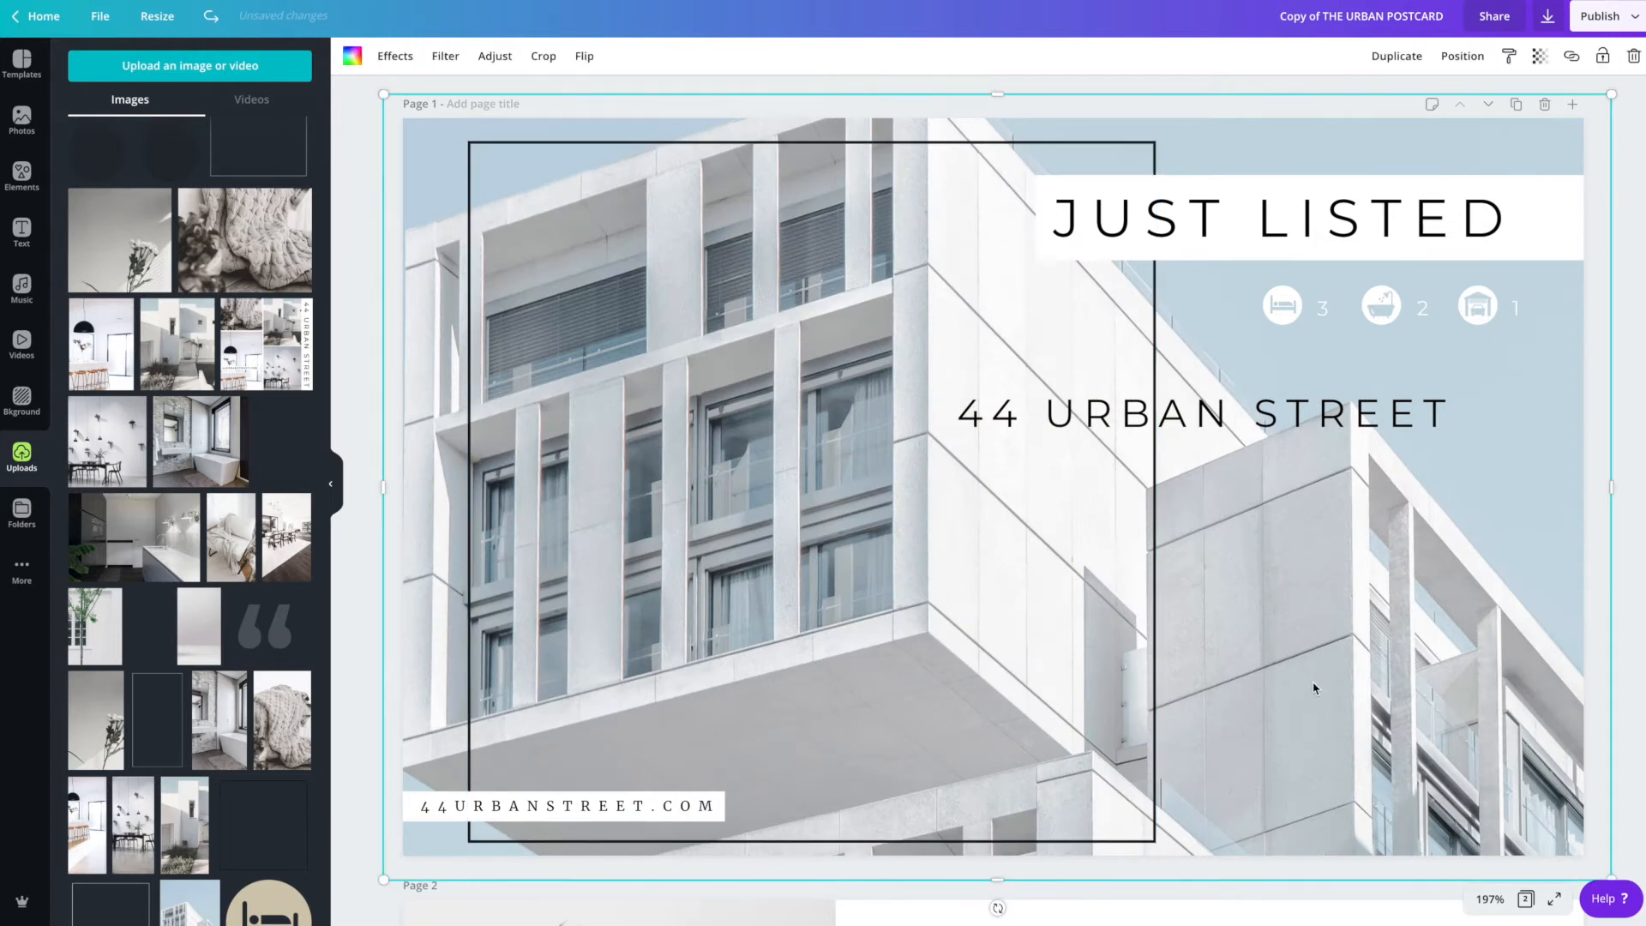
scroll(1352, 646, down, 1)
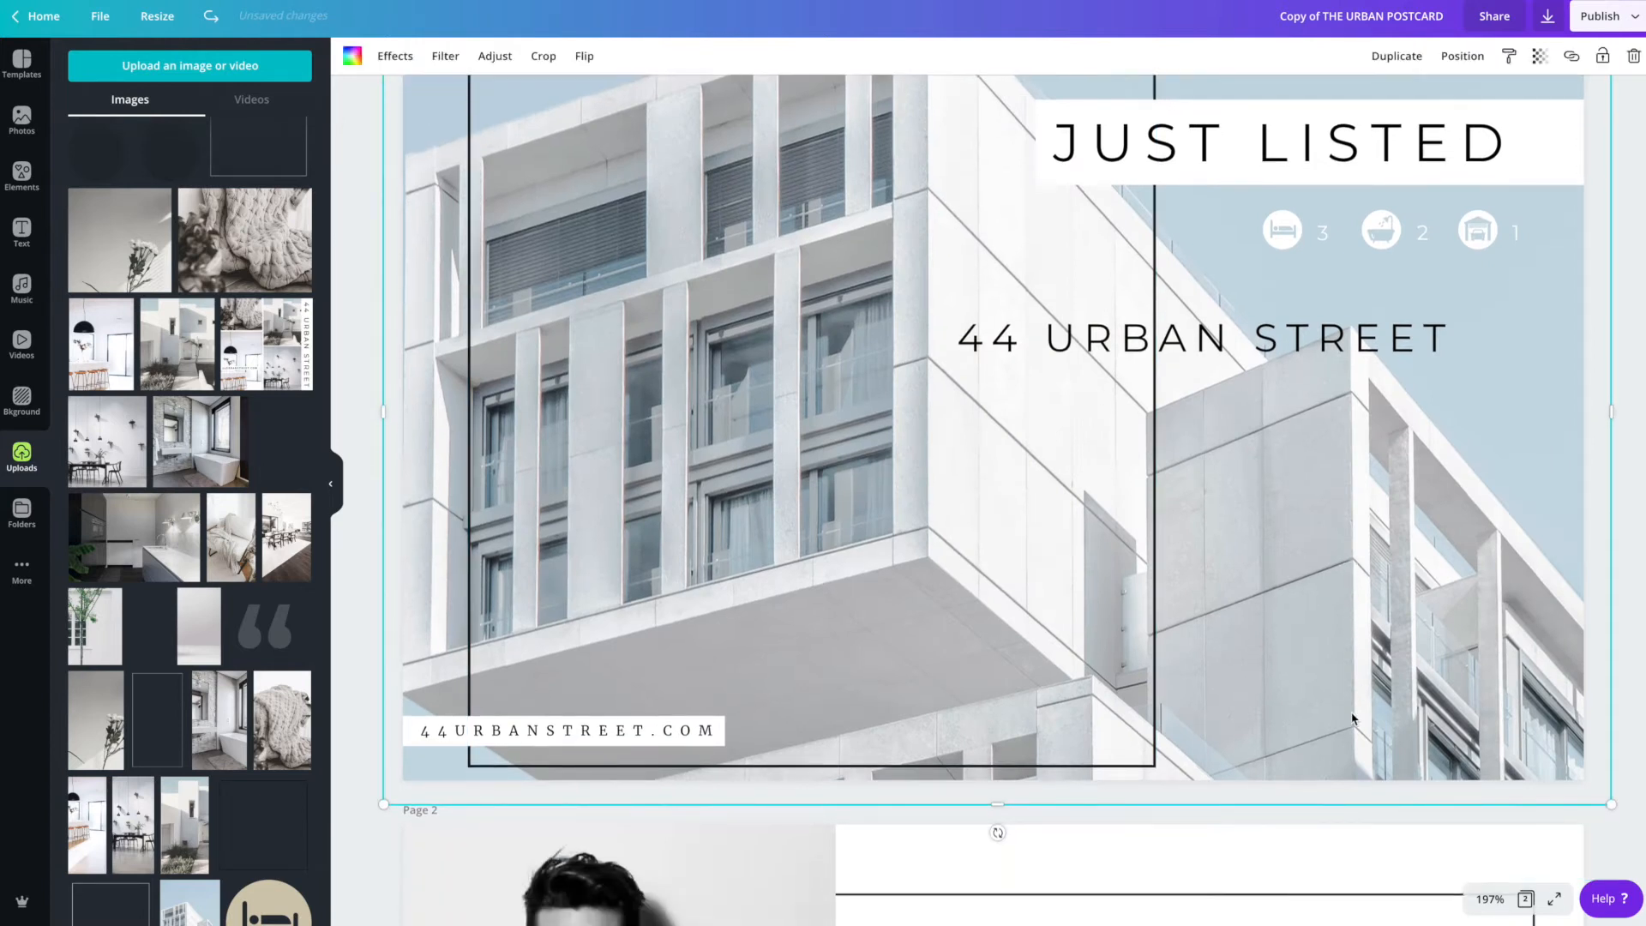
click(1602, 56)
scroll(1485, 546, up, 1)
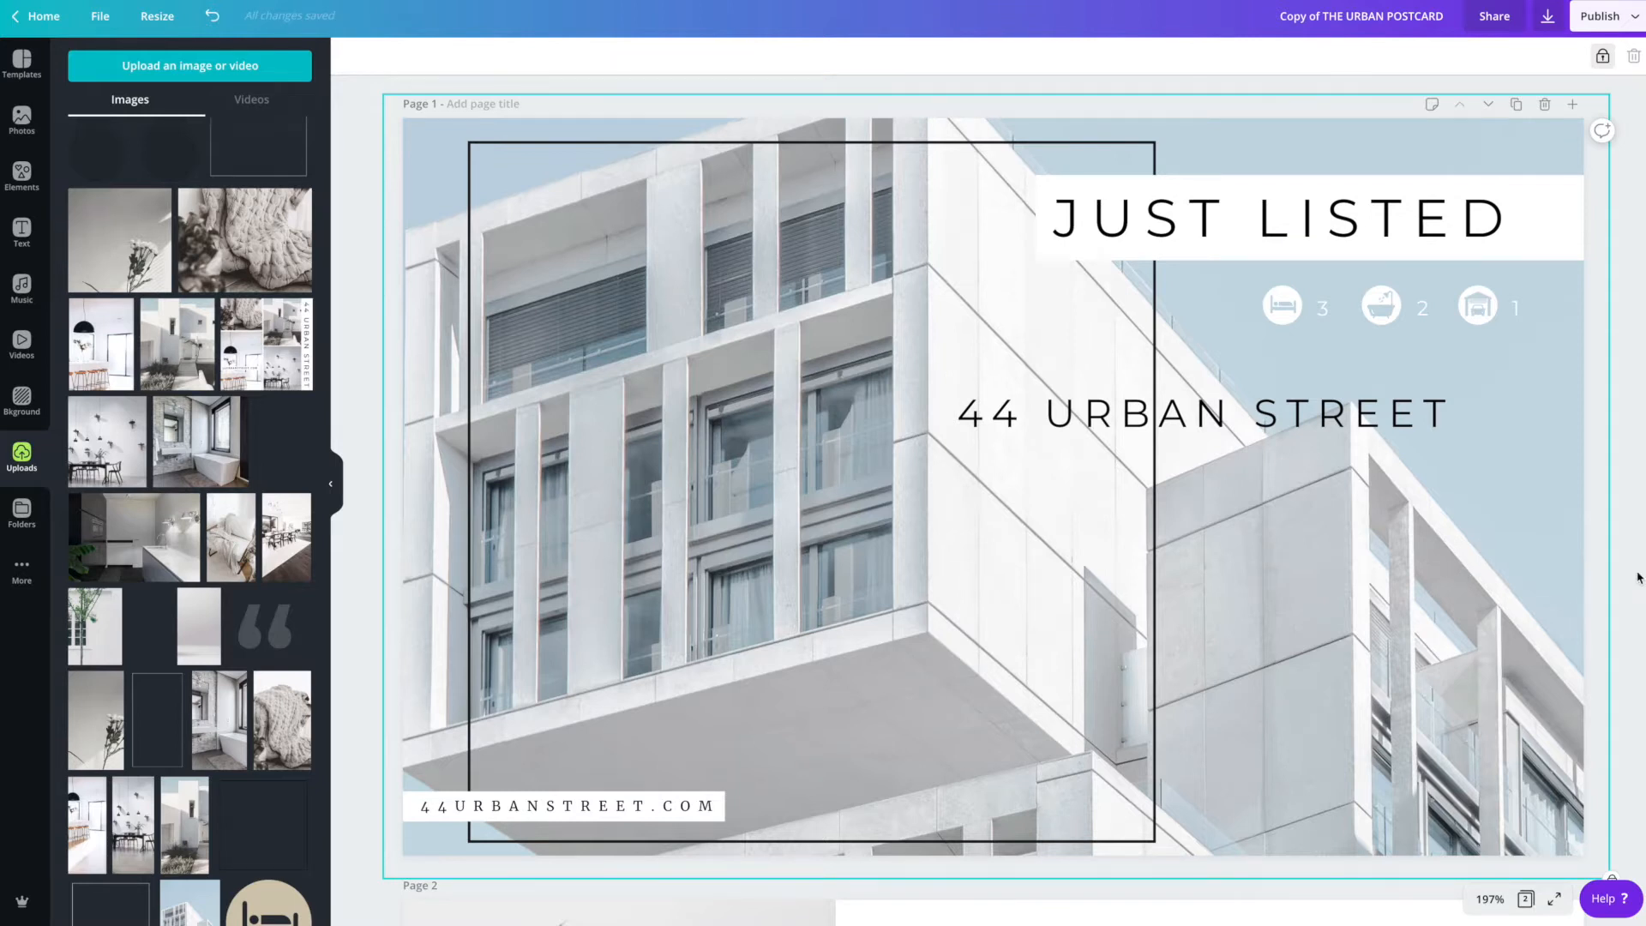
scroll(1536, 595, down, 1)
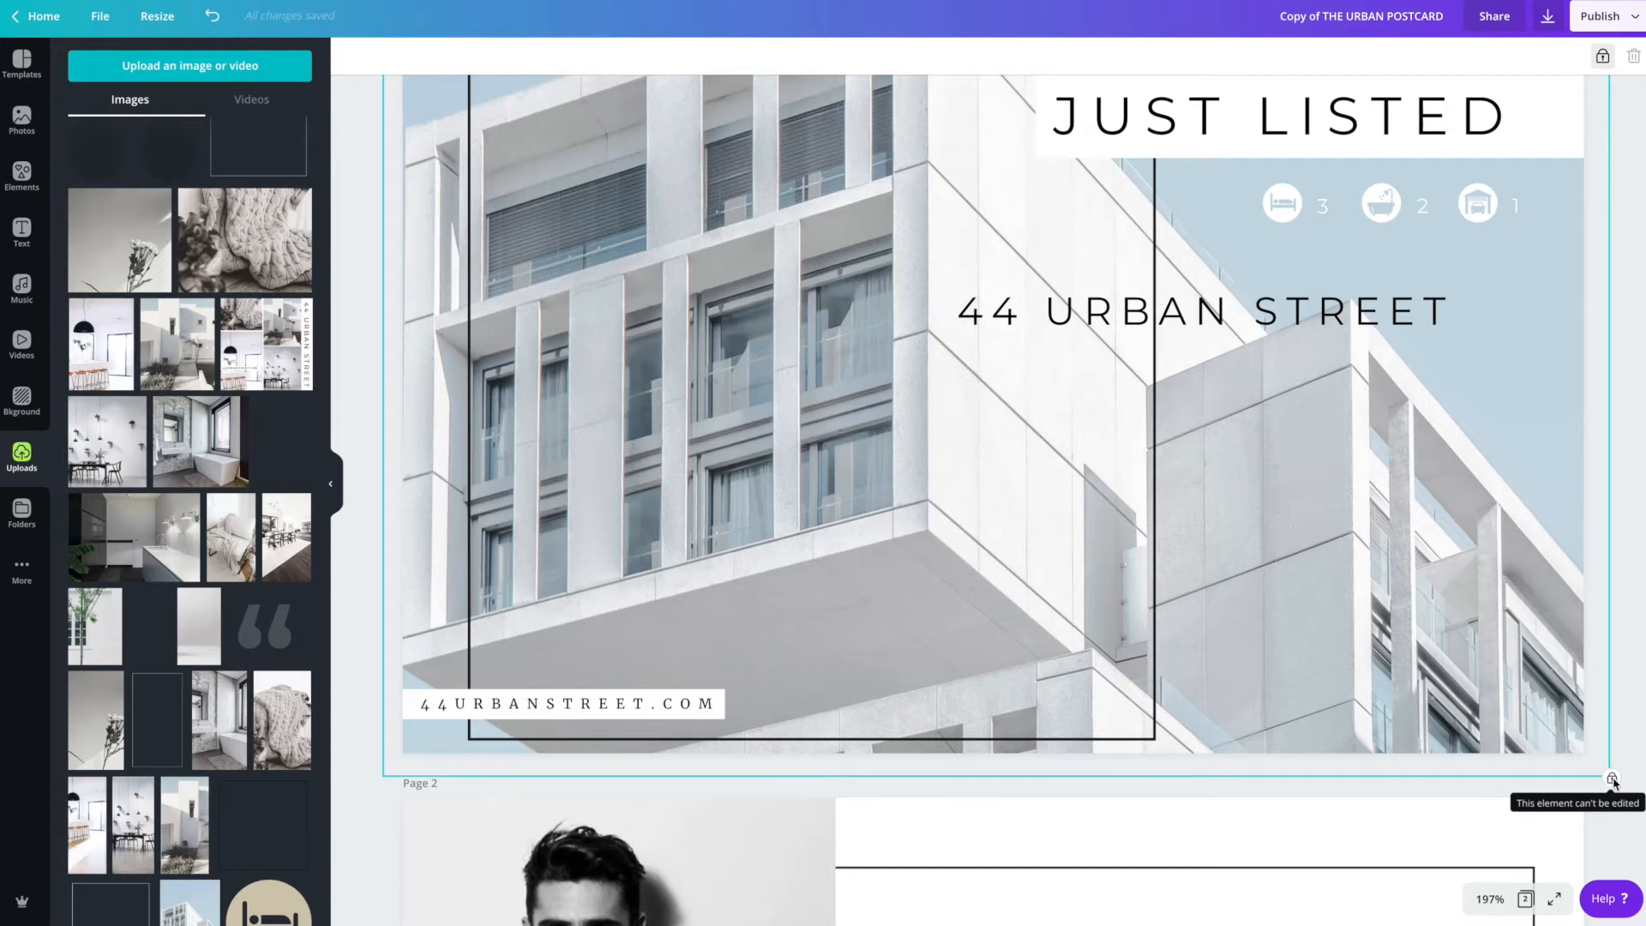
scroll(1613, 780, up, 1)
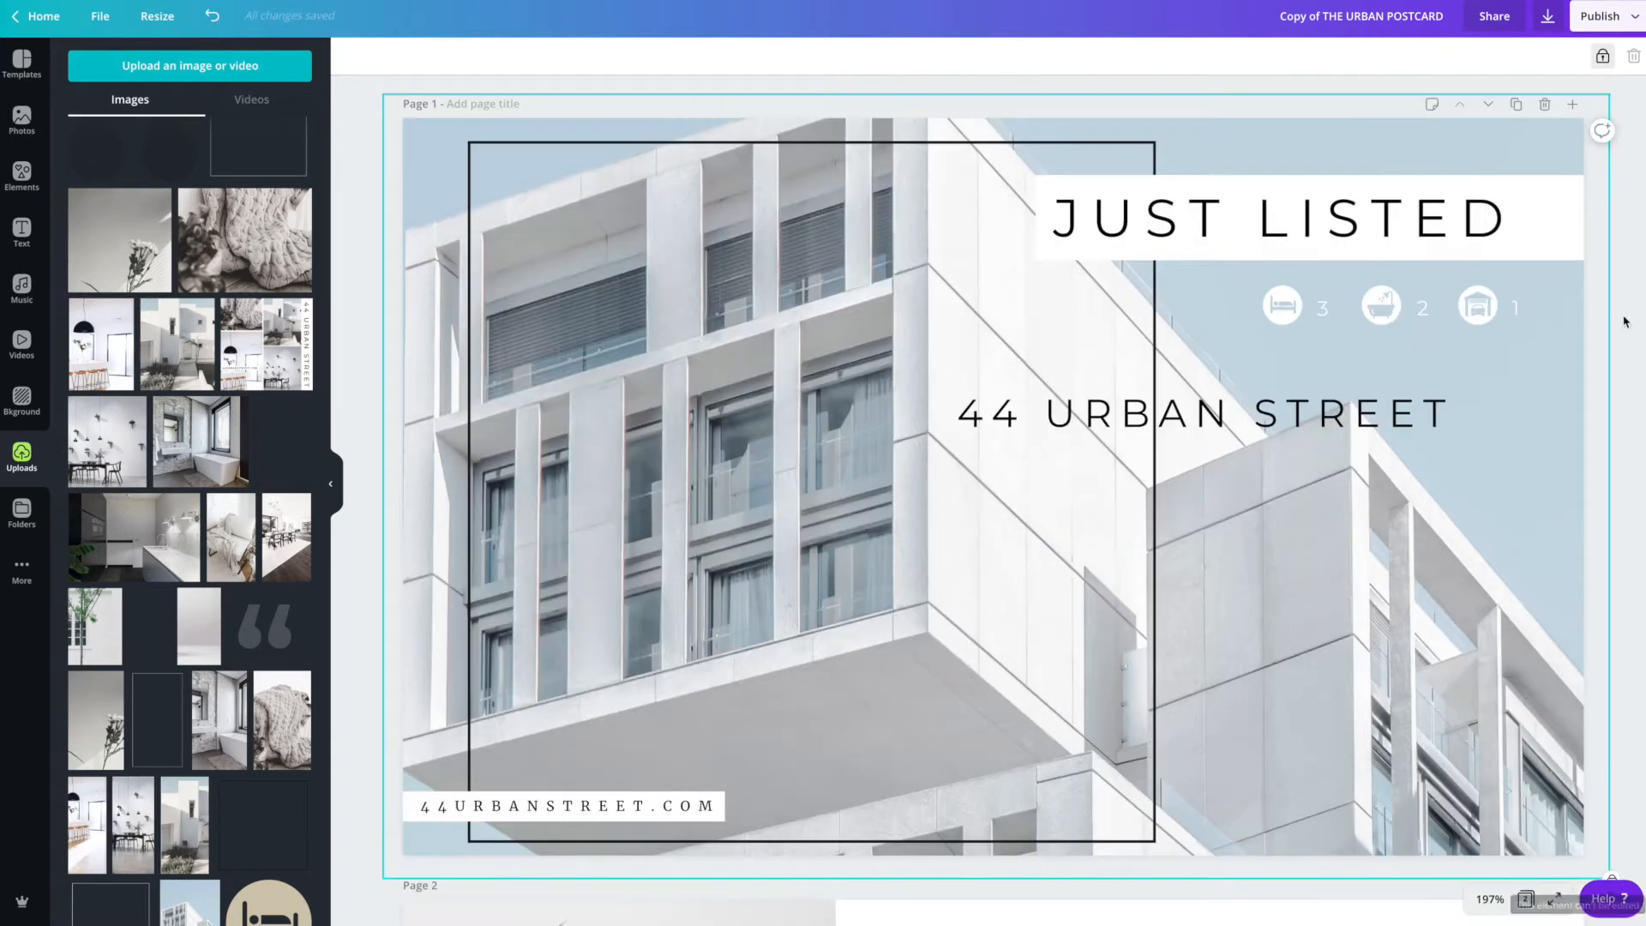
click(1602, 56)
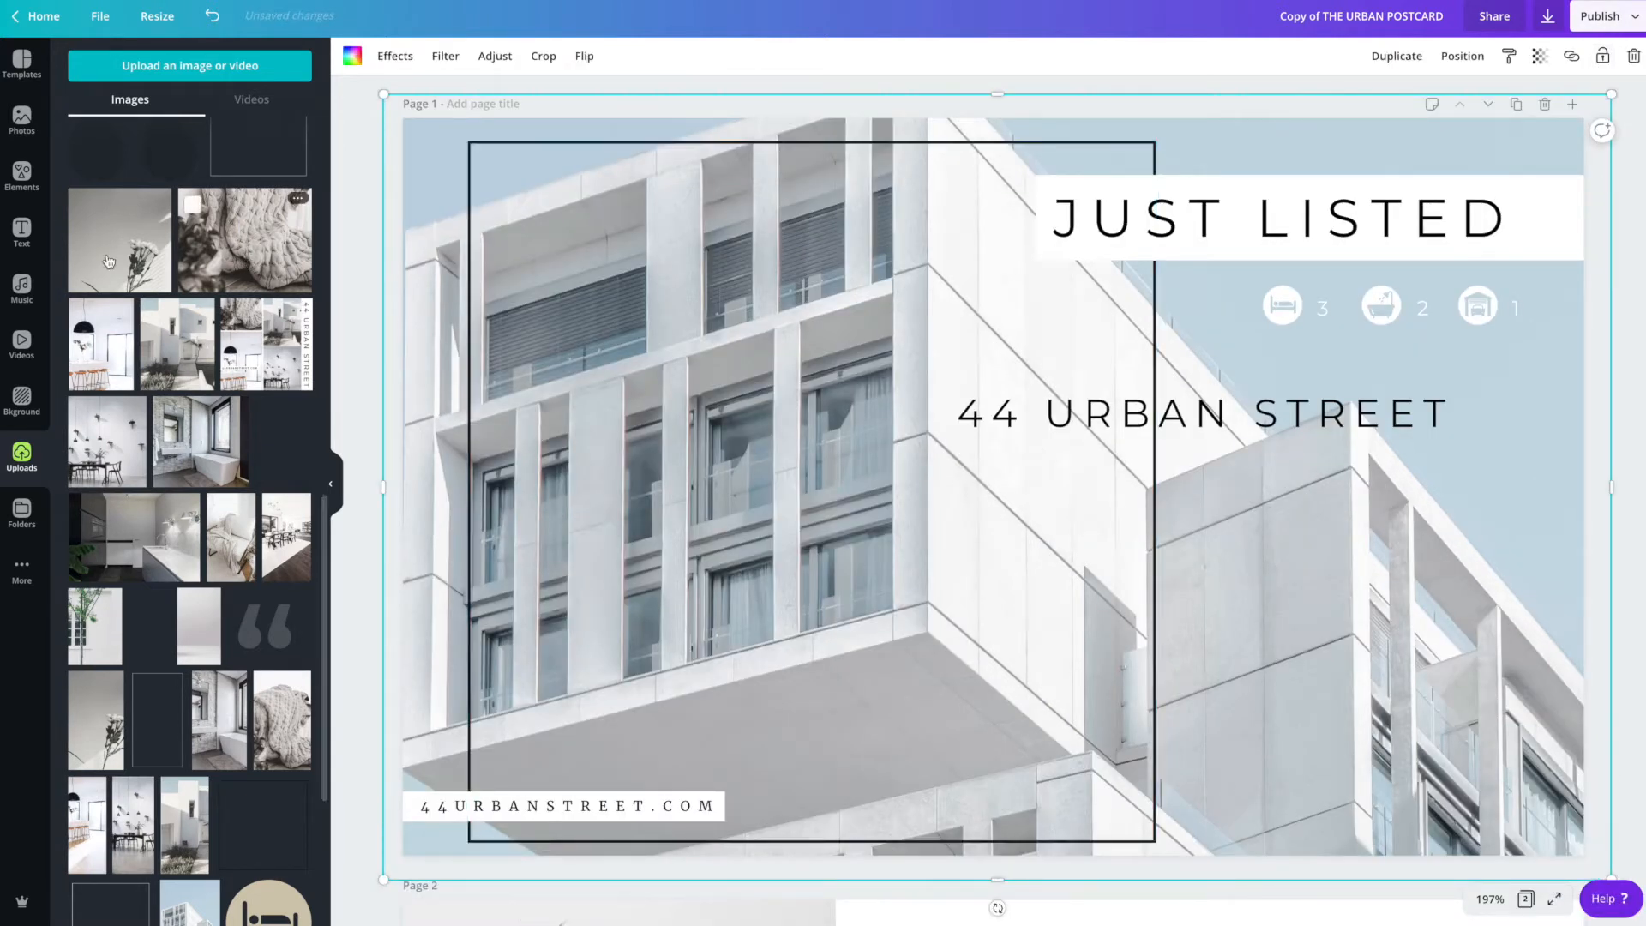
Try the white flowers photo as the page 1 background, then undo the replacement
drag(104, 266, 414, 287)
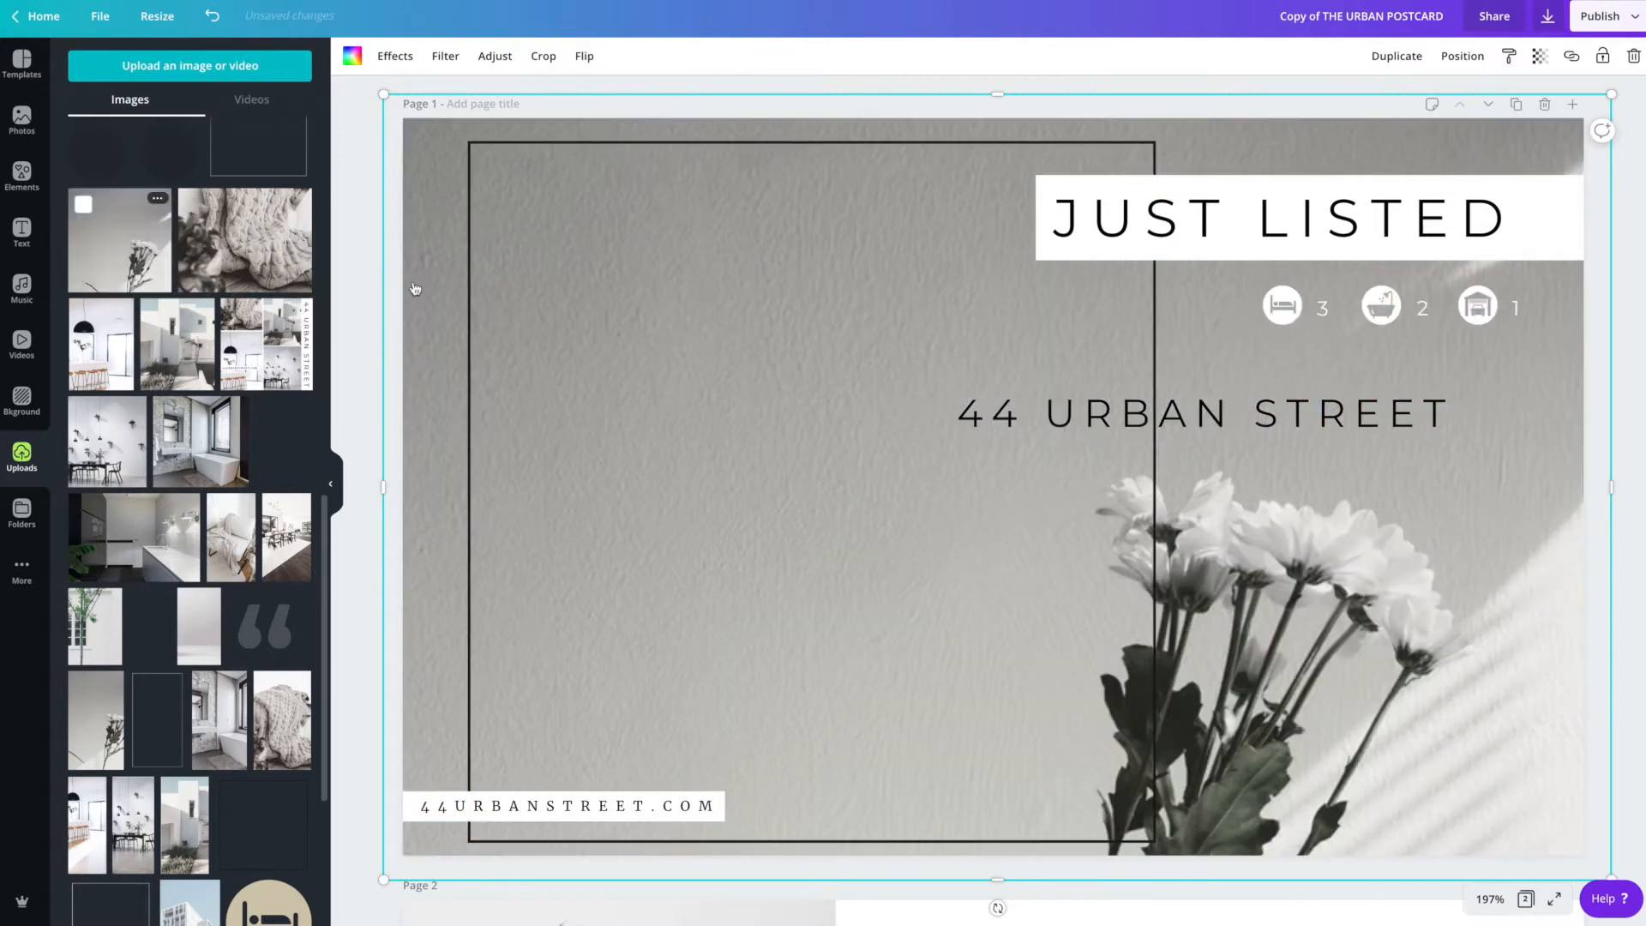
key(ctrl+z)
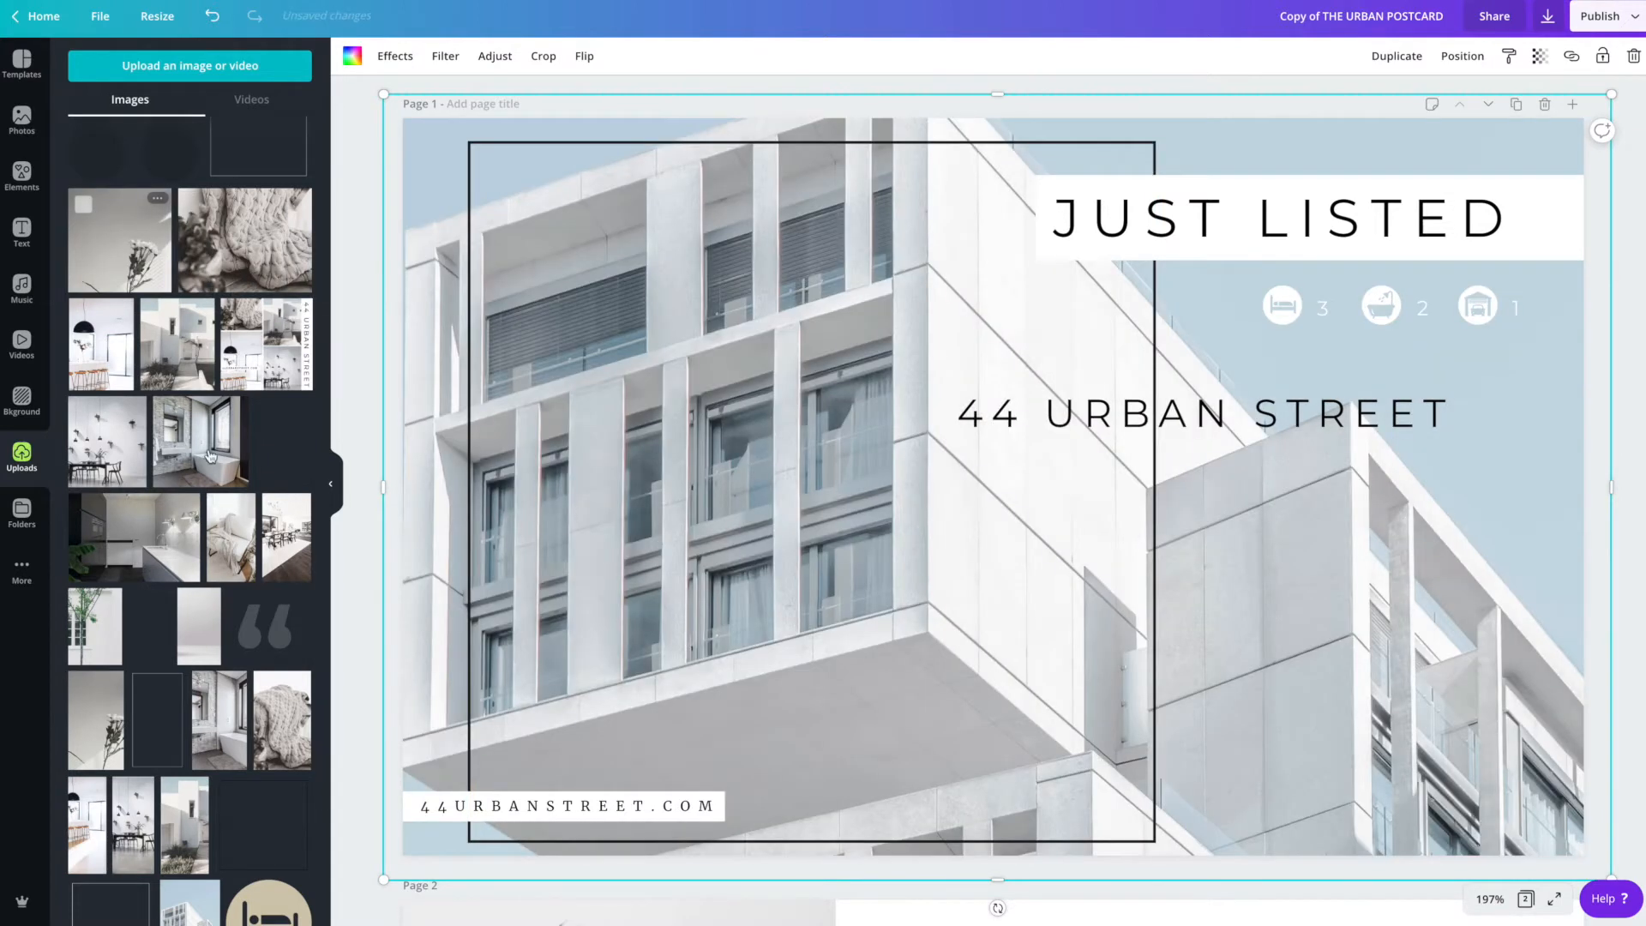
Replace the page 1 background with the dark kitchen photo and shift the image slightly within its crop area
drag(81, 507, 439, 471)
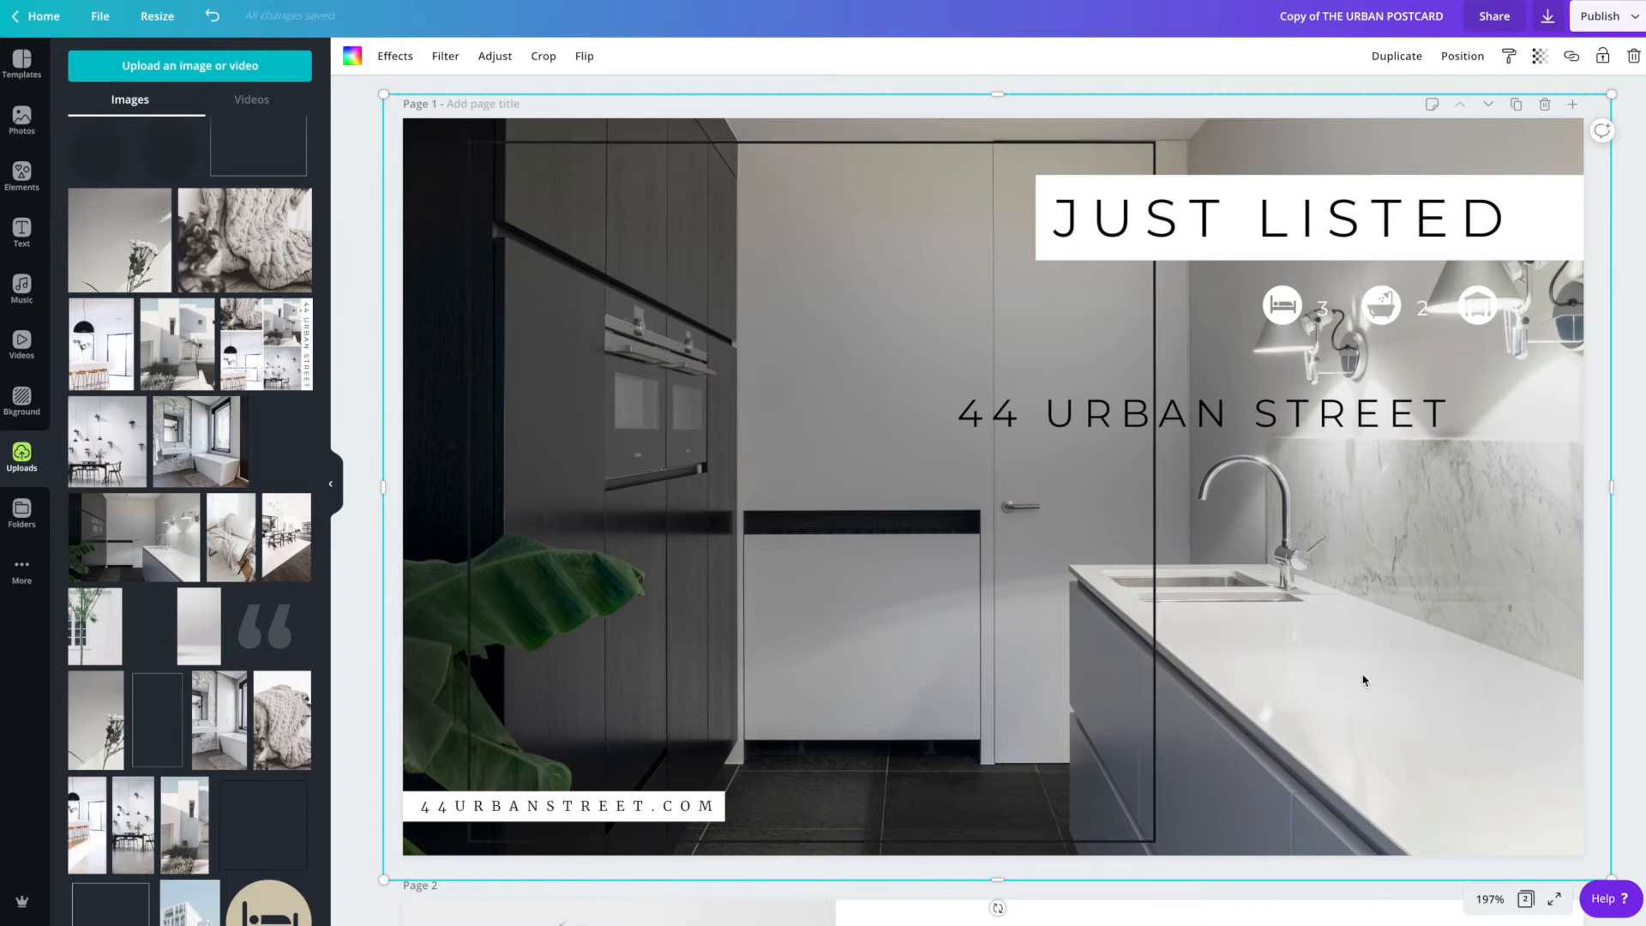
double_click(1418, 708)
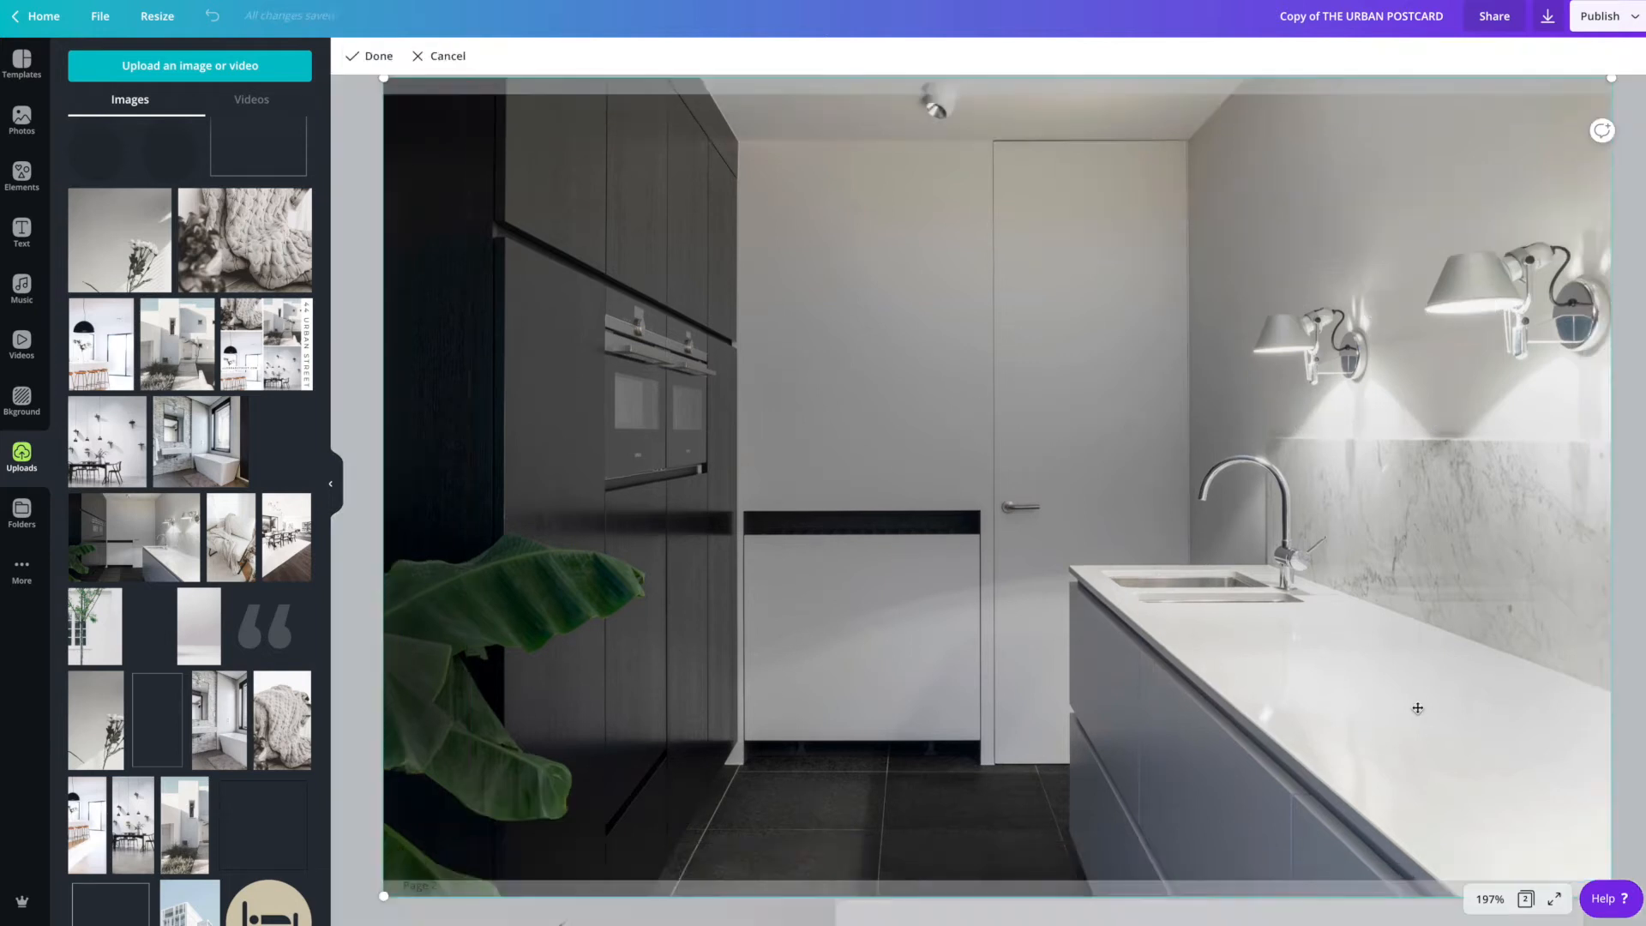
mouse_move(1417, 708)
mouse_down()
mouse_move(1418, 668)
mouse_move(1424, 772)
mouse_move(1424, 734)
mouse_up()
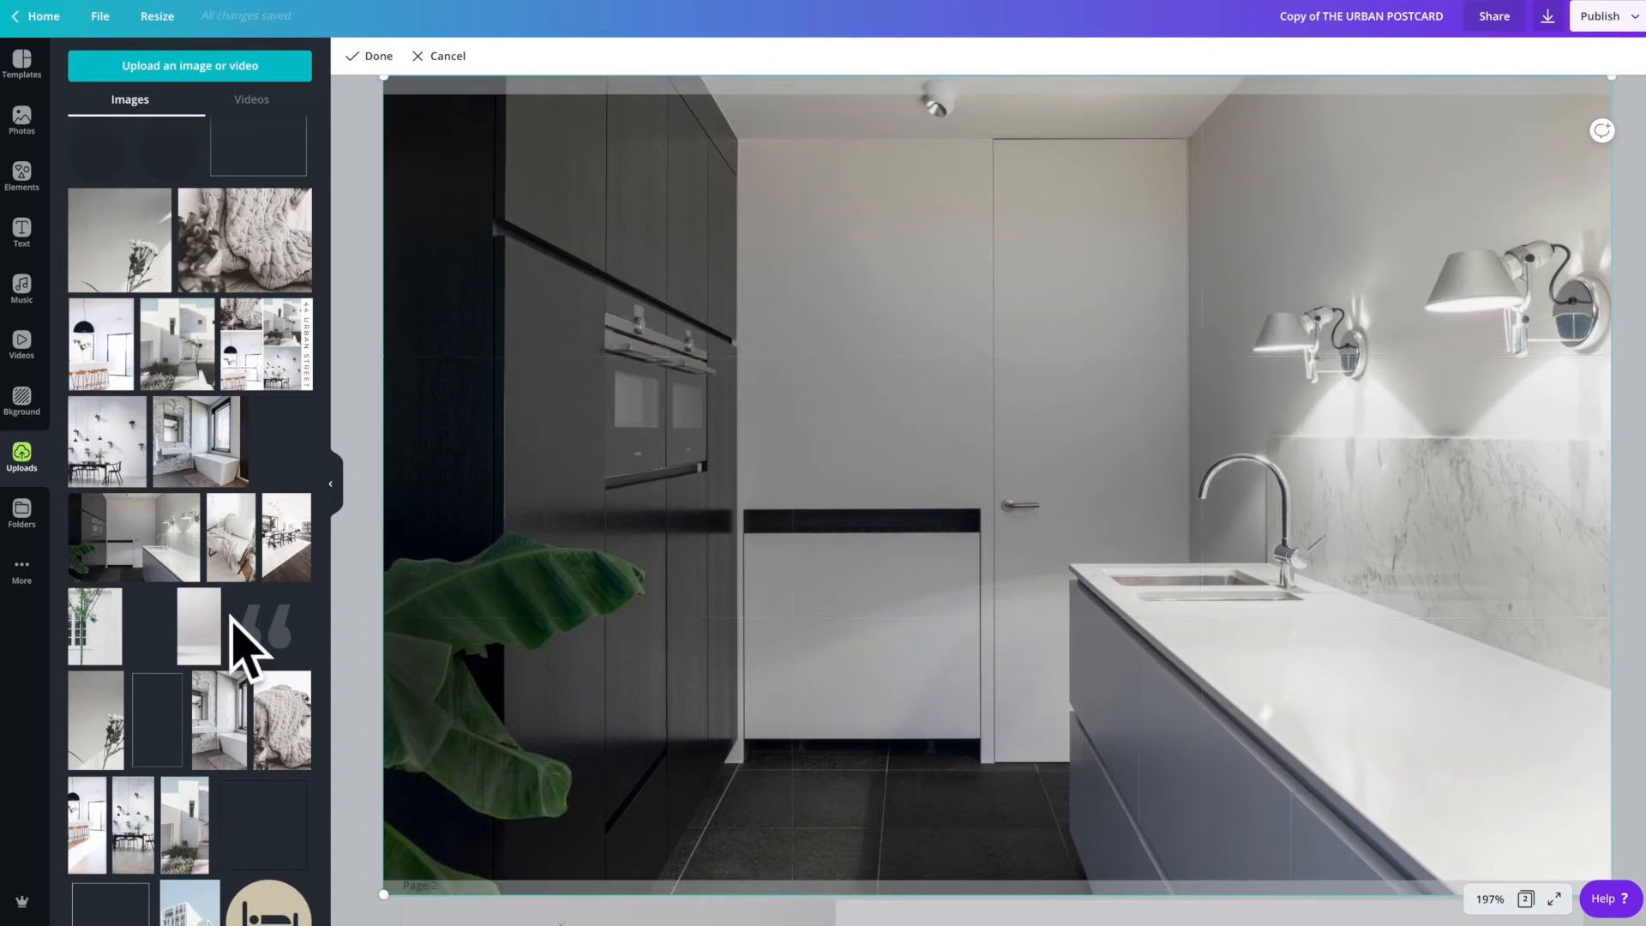
click(370, 605)
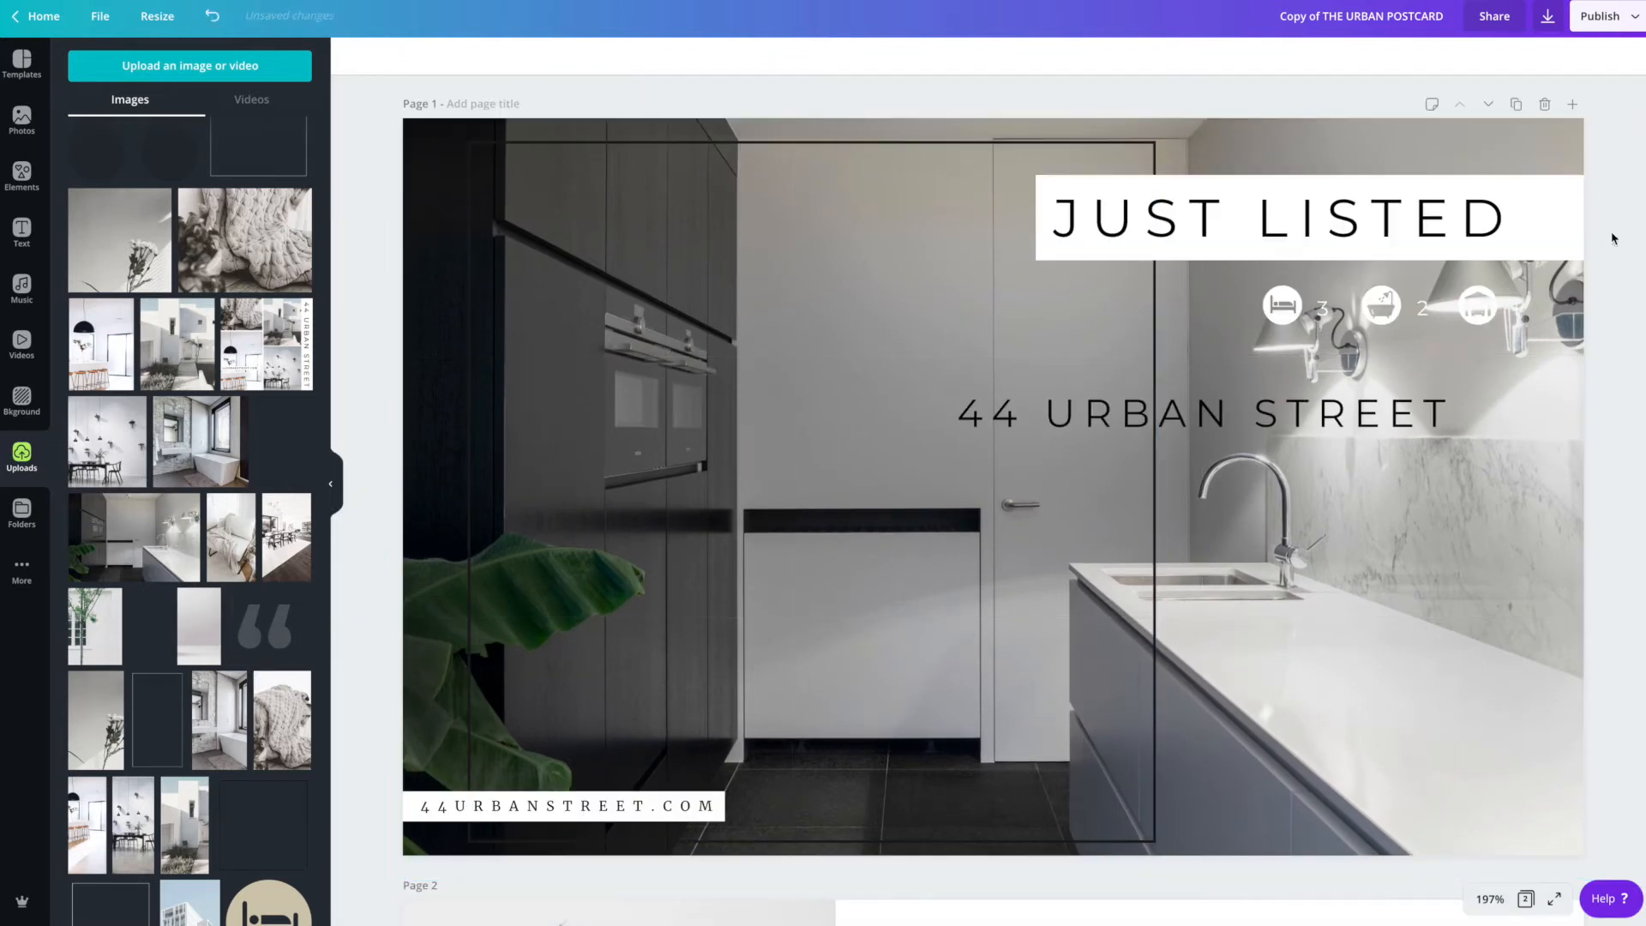
Lock the kitchen background photo and unlock it again
click(1571, 407)
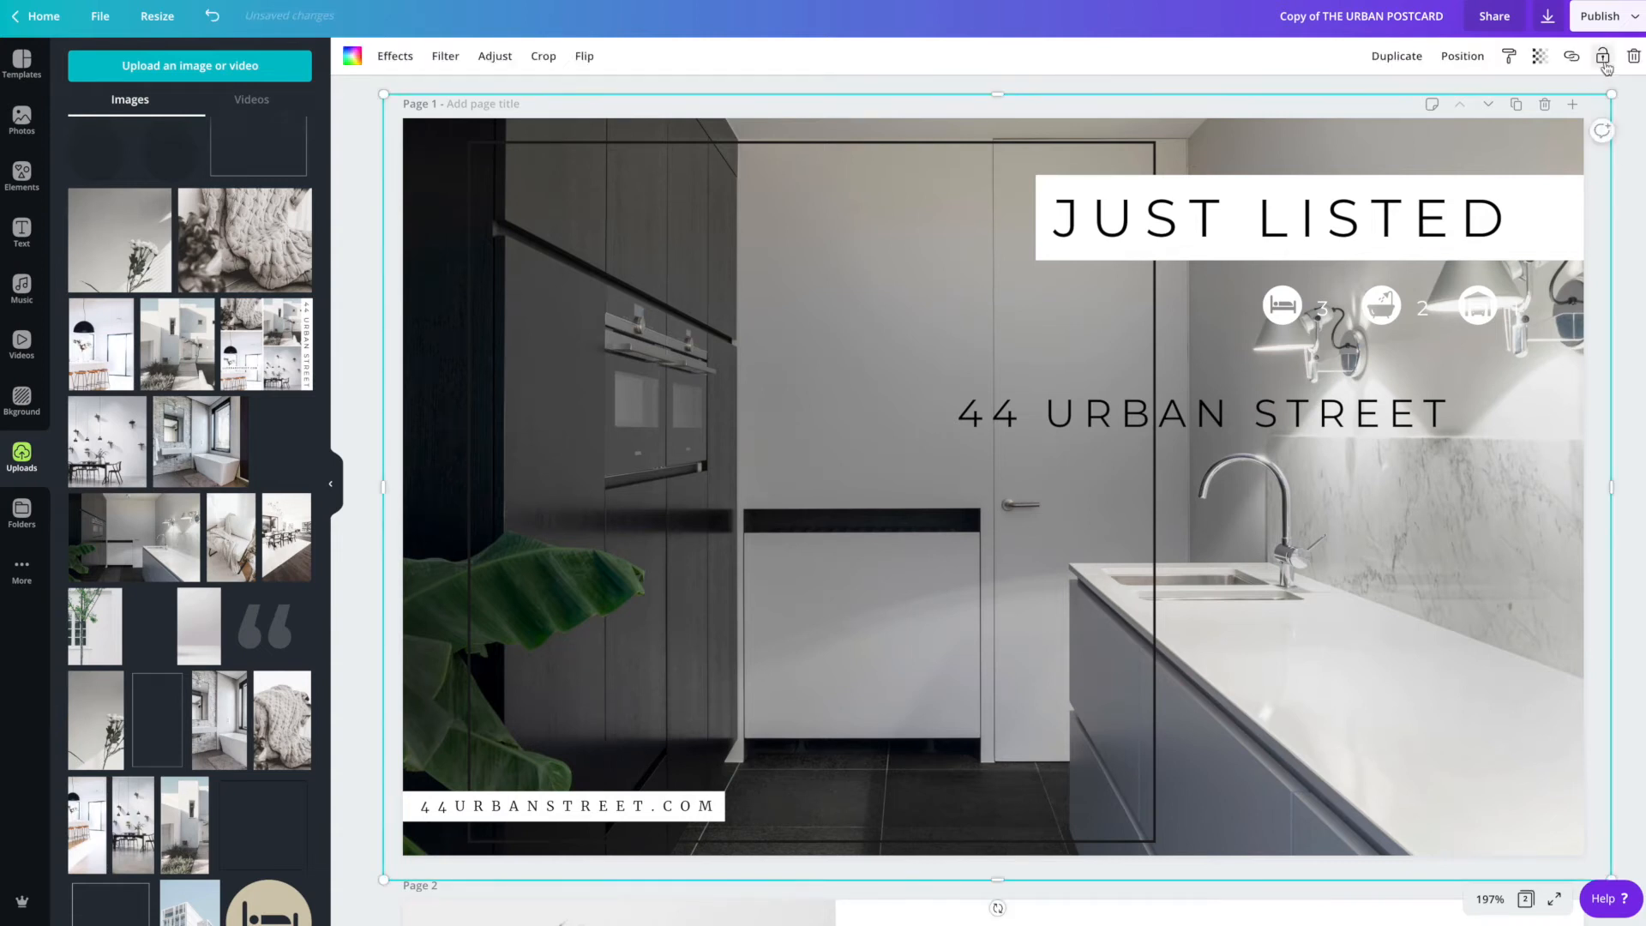
click(1603, 59)
click(1603, 58)
Move the black outline frame sideways over the unlocked kitchen photo, then undo the move
click(1141, 583)
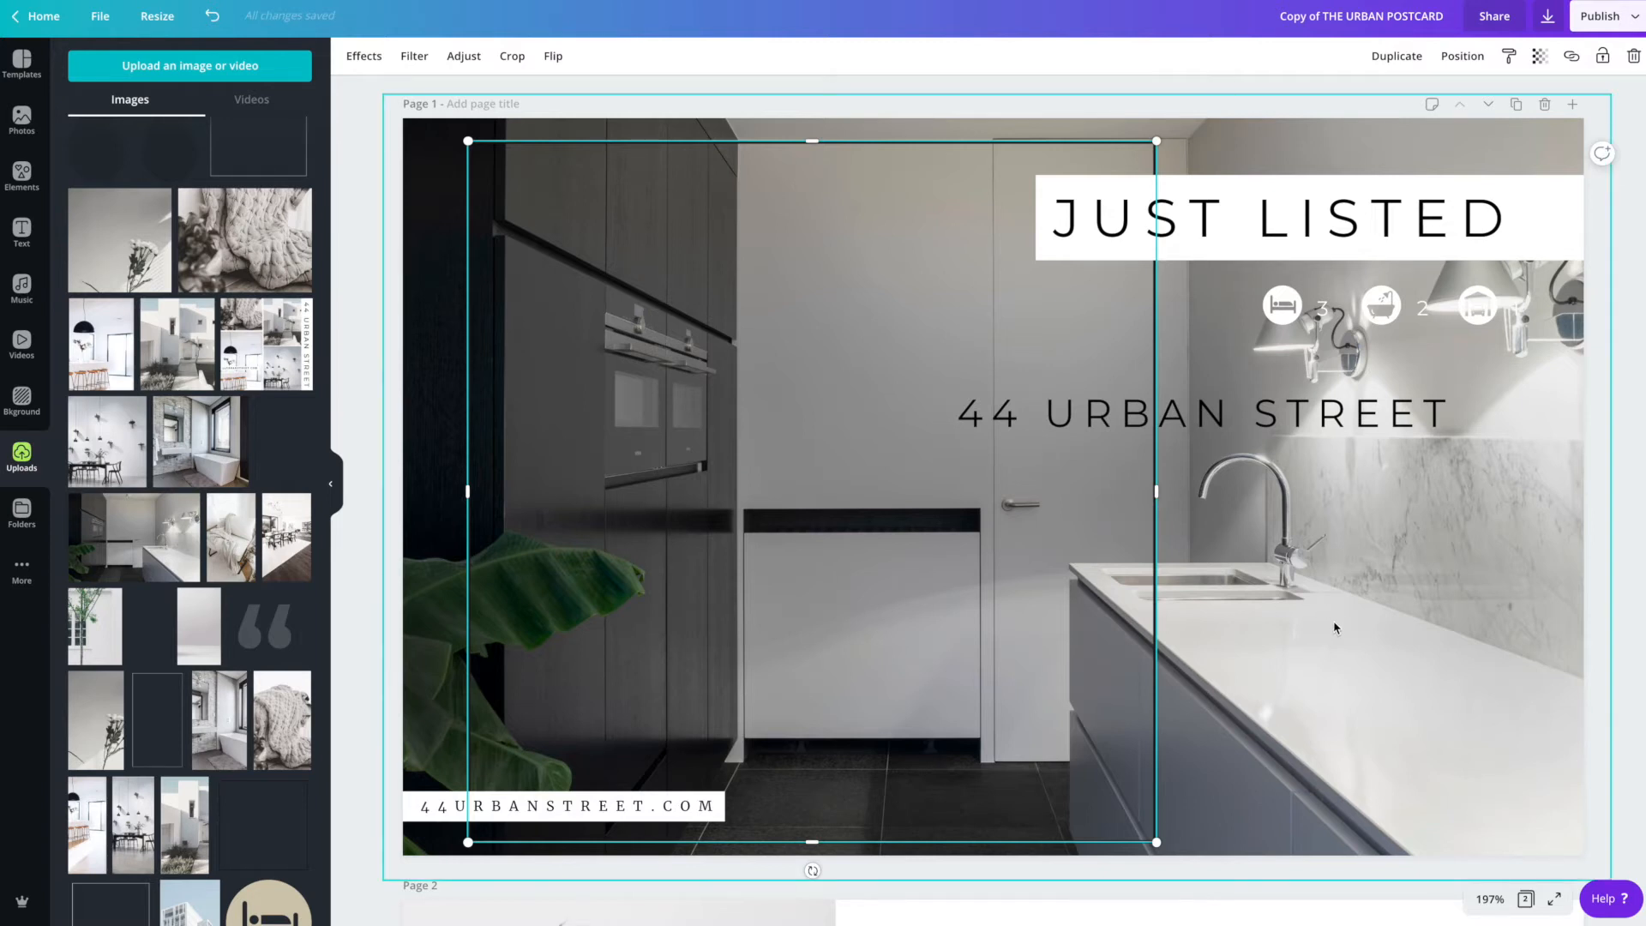
drag(1140, 606, 1152, 605)
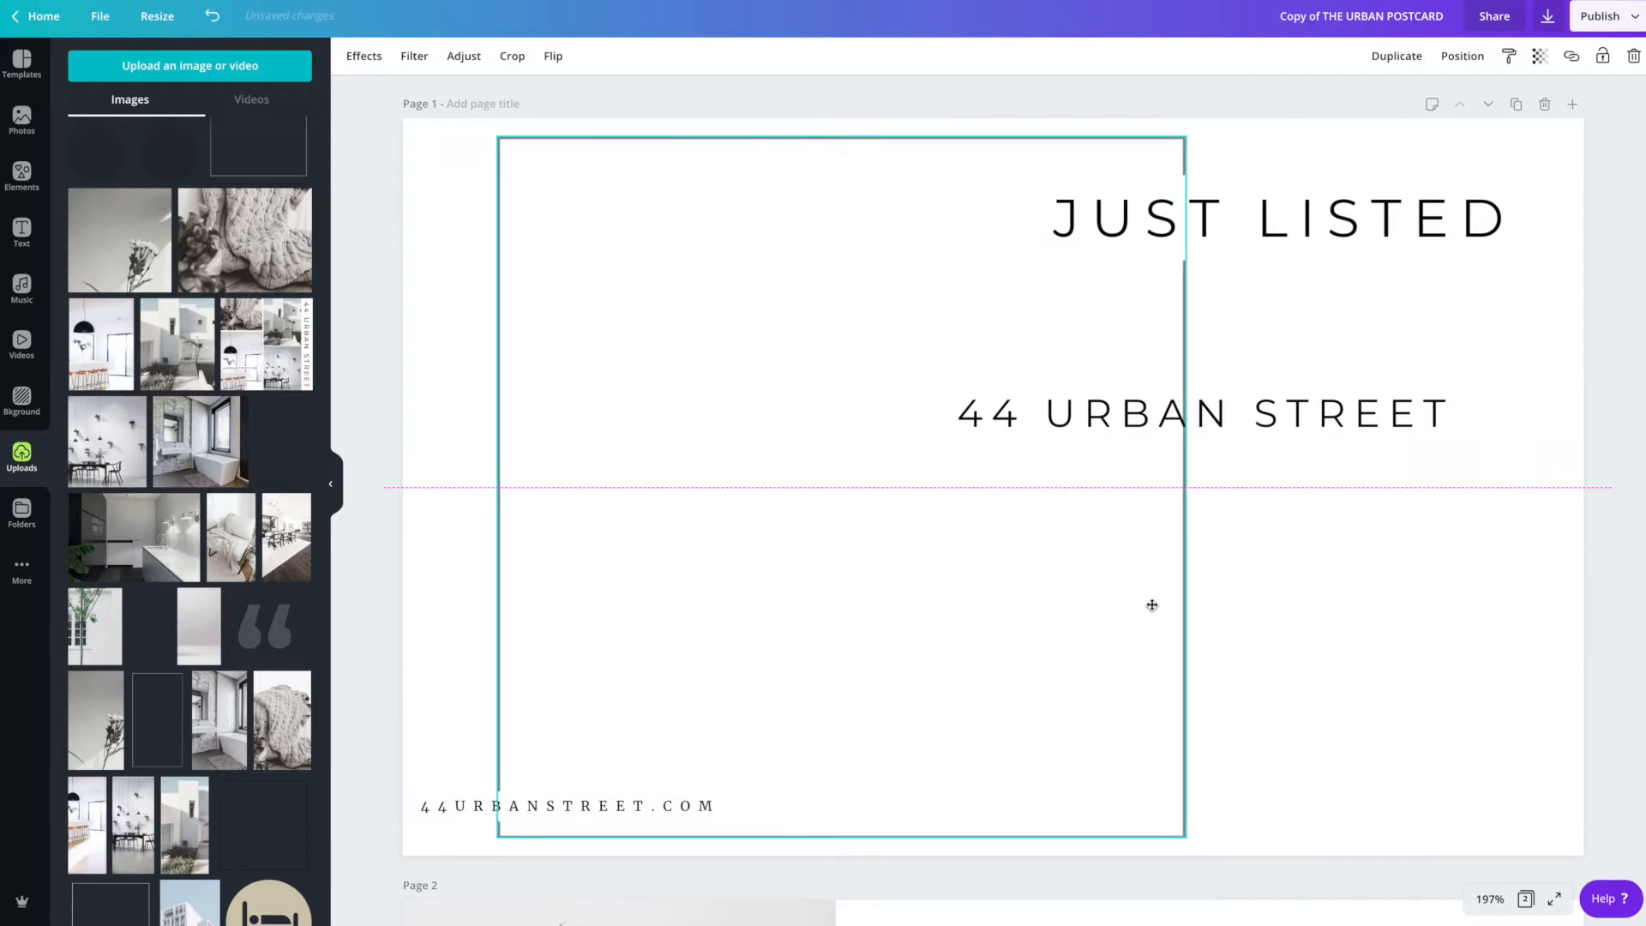
drag(1152, 606, 1123, 606)
key(ctrl+z)
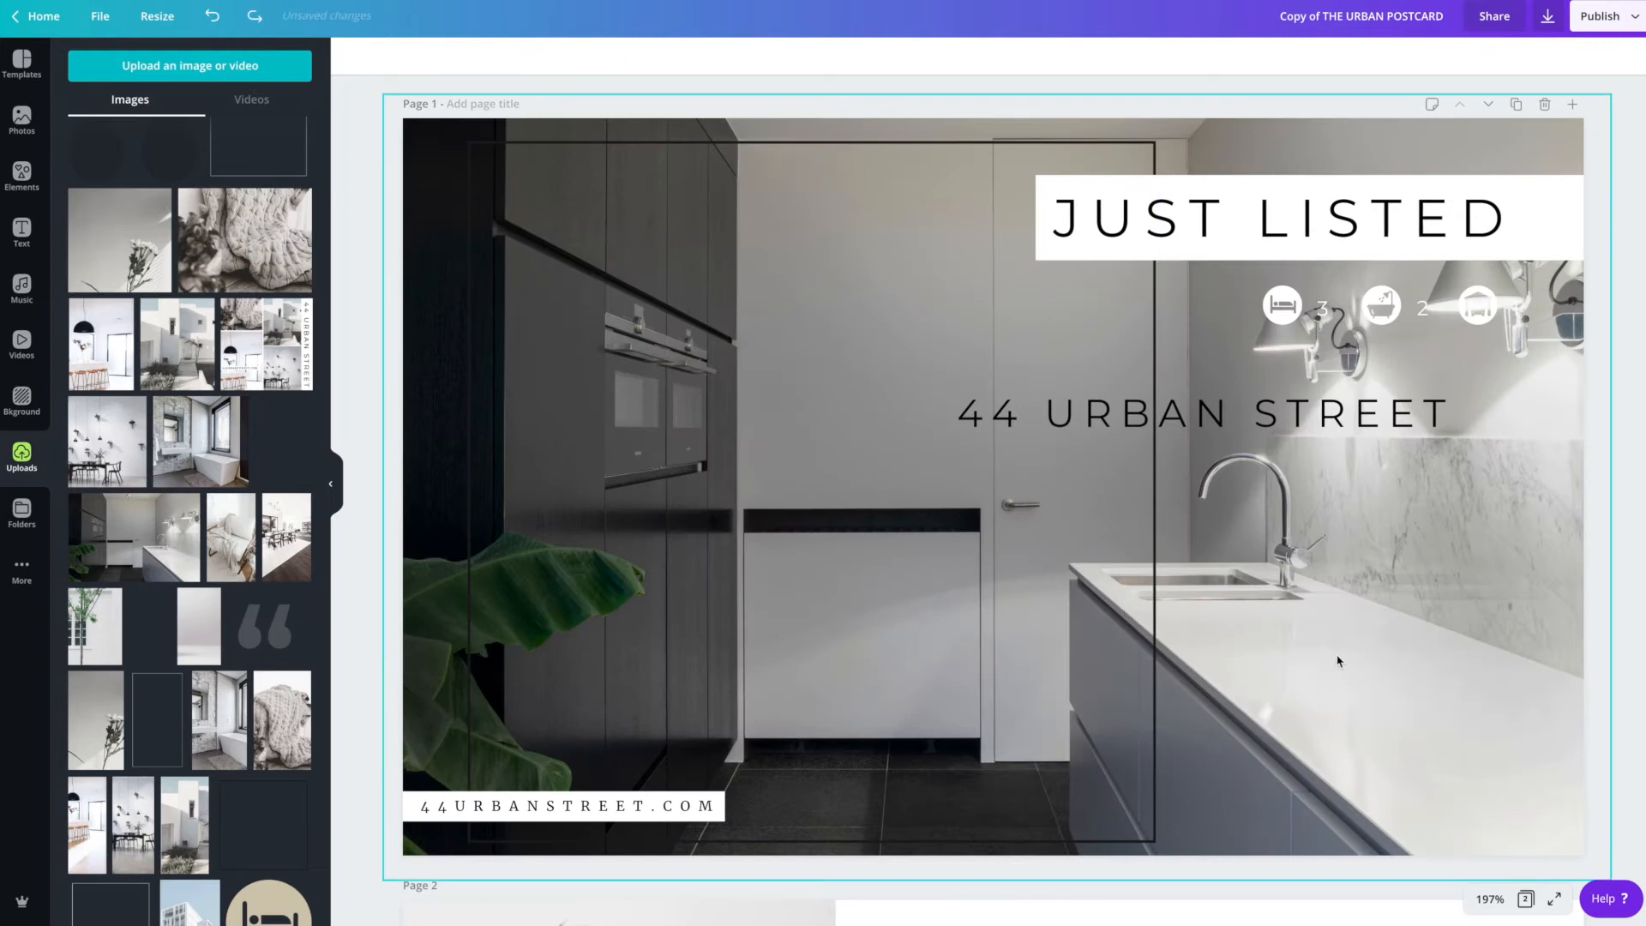
Lock the kitchen background photo on page 1
click(1337, 661)
click(1600, 58)
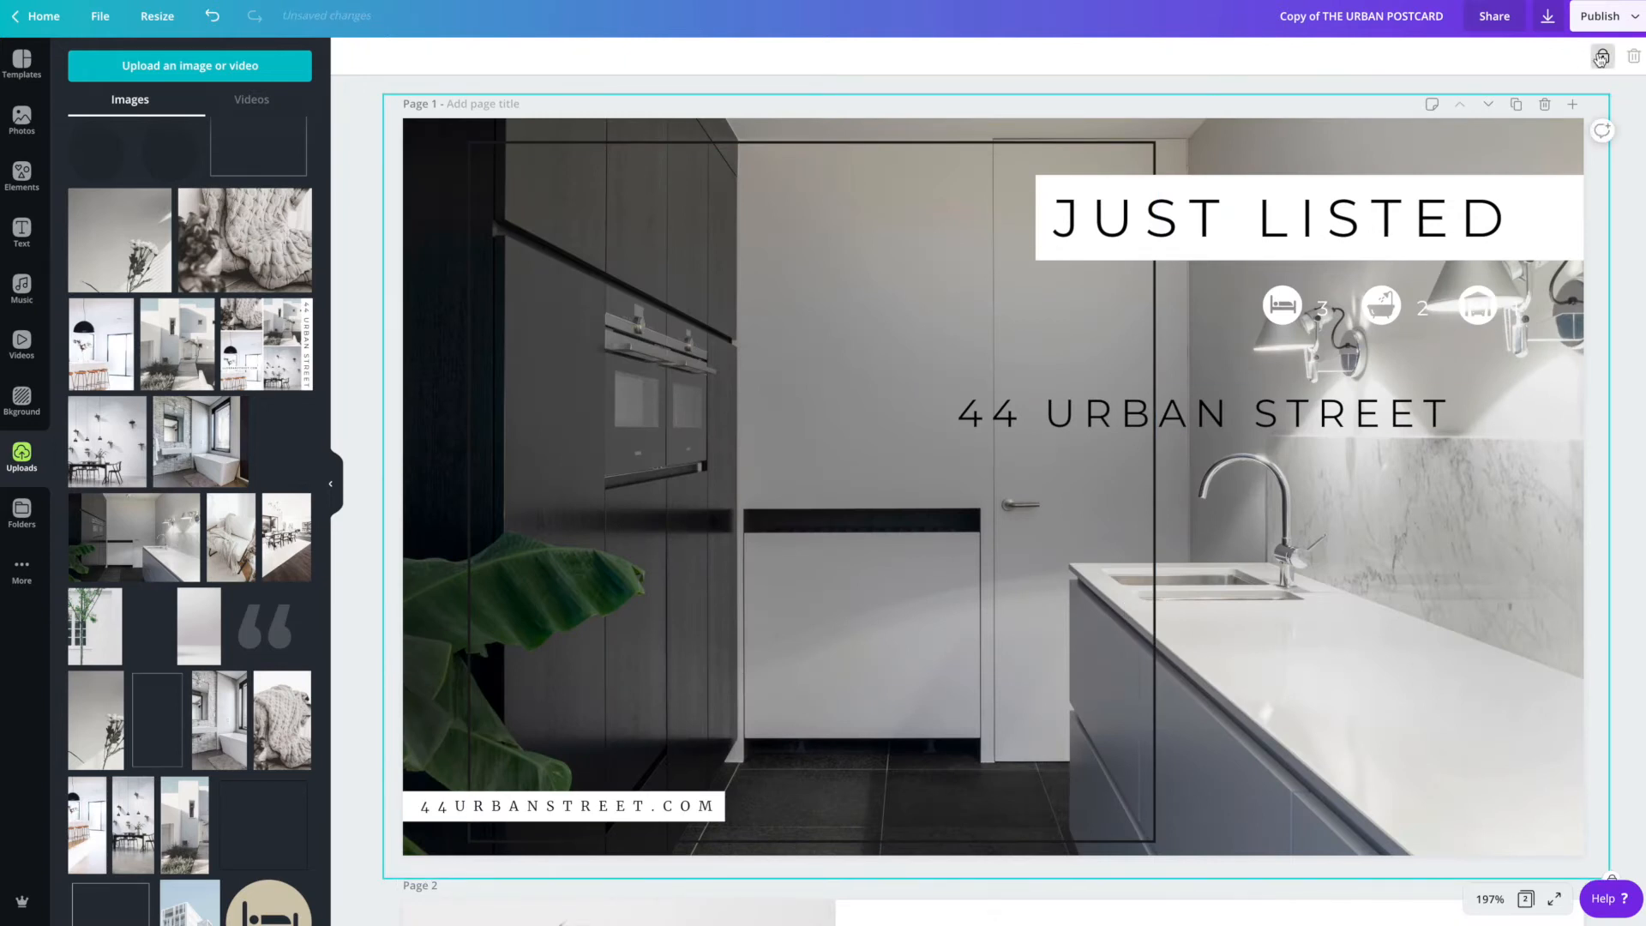
Shift the black outline frame slightly over the locked photo, then delete the frame from page 1
click(877, 306)
drag(876, 306, 774, 353)
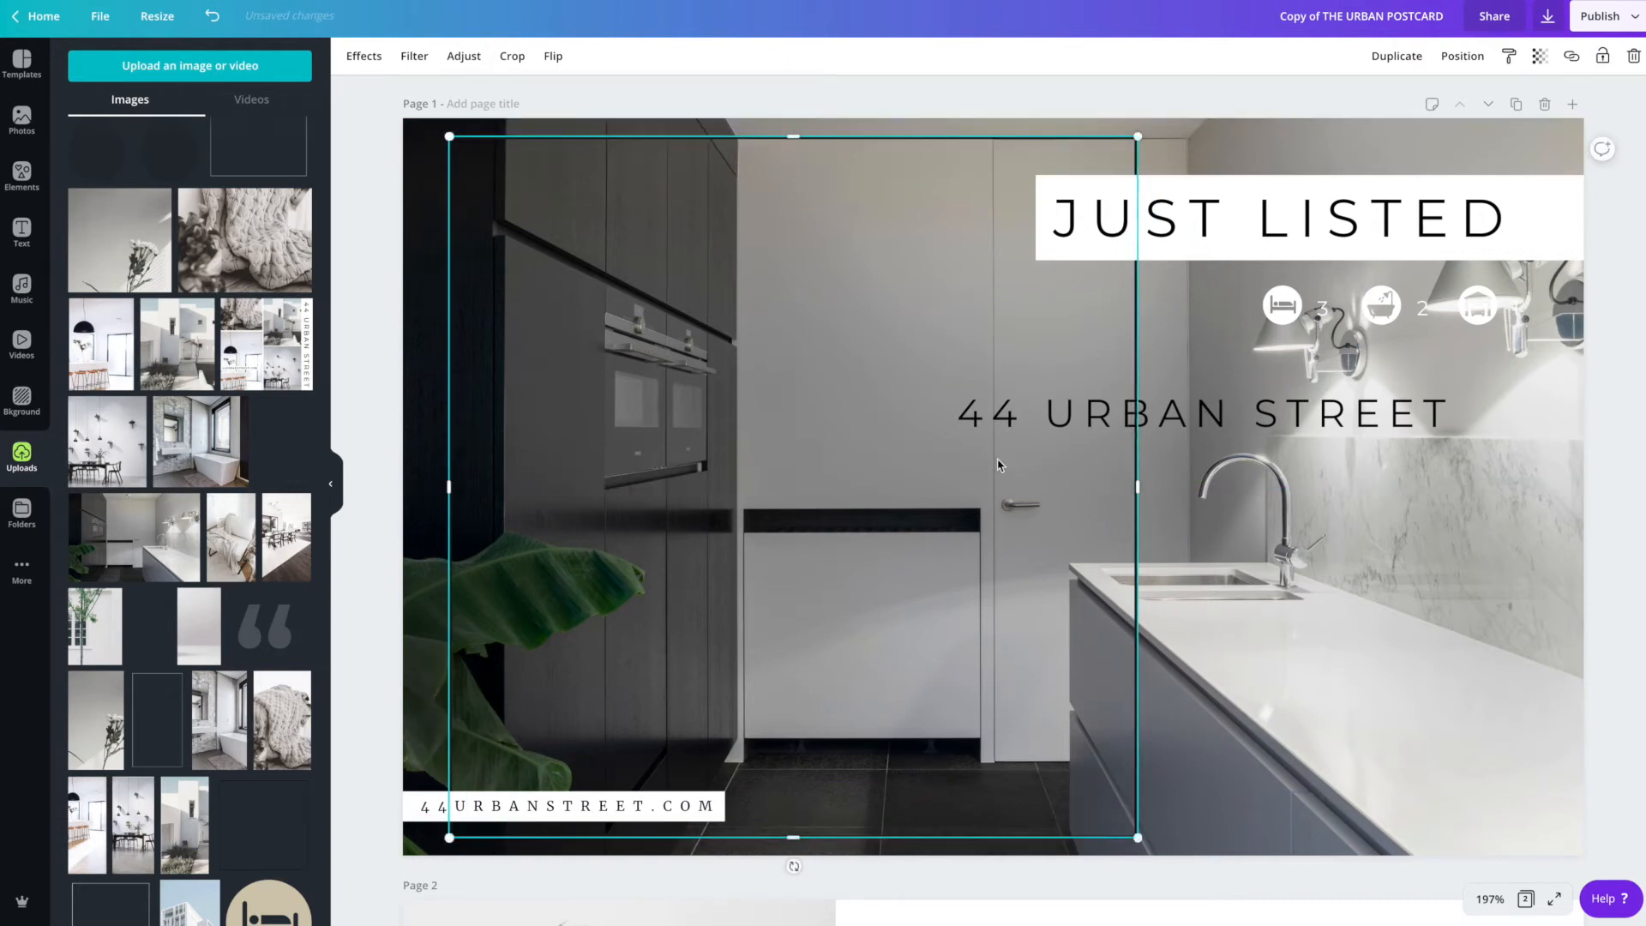
click(1269, 583)
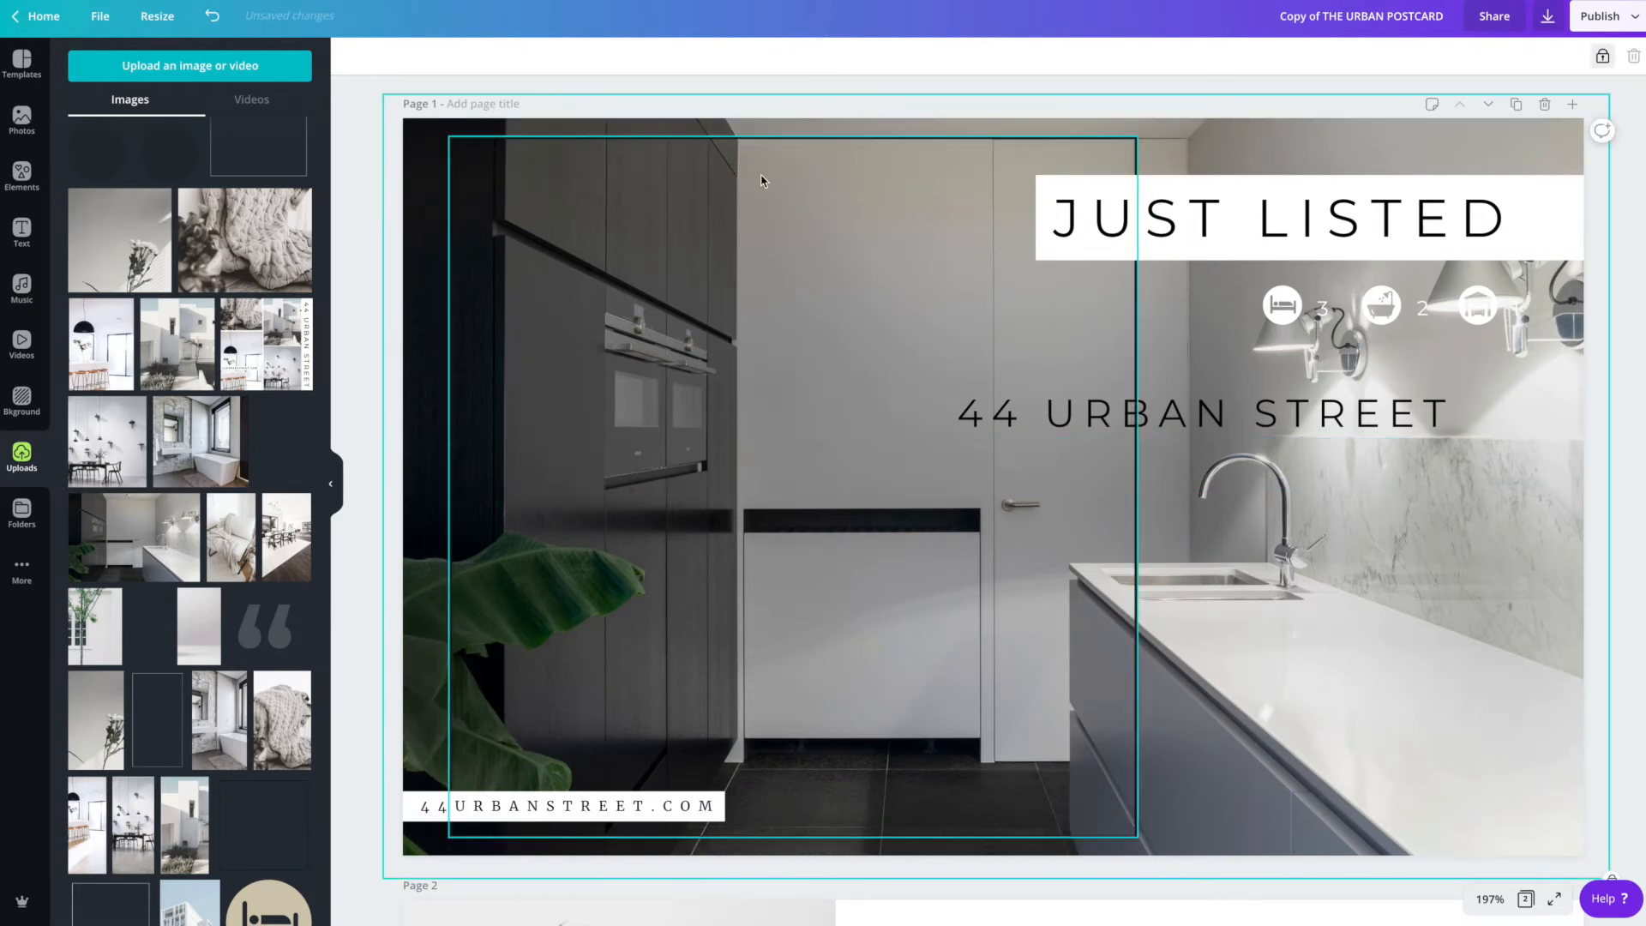
click(621, 366)
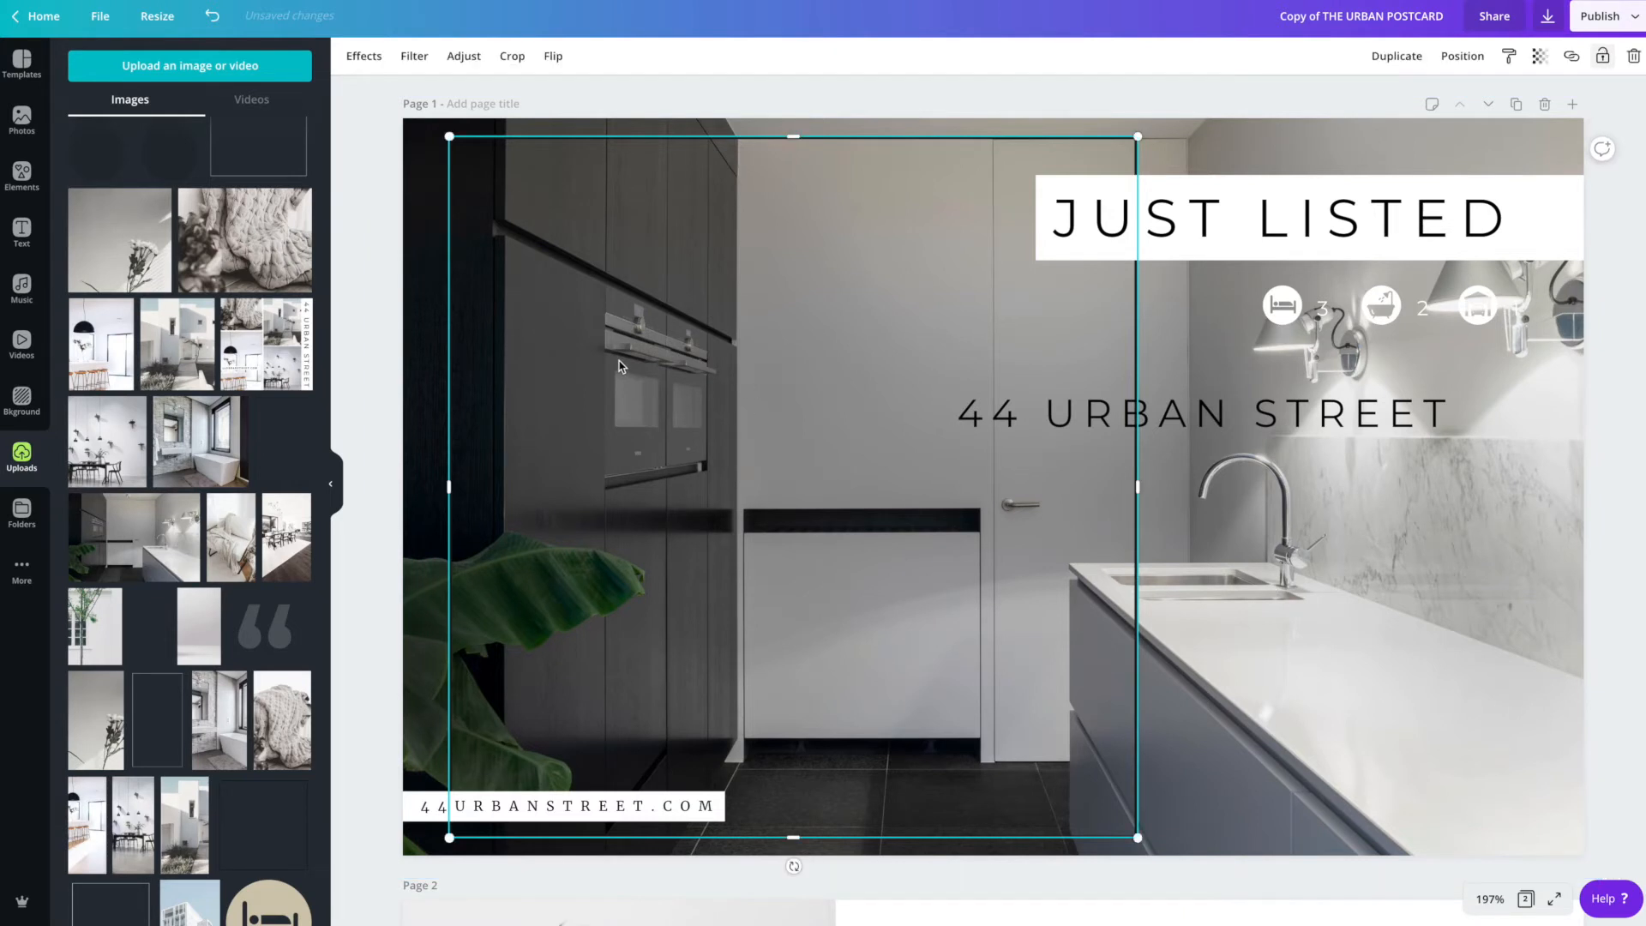
key(Delete)
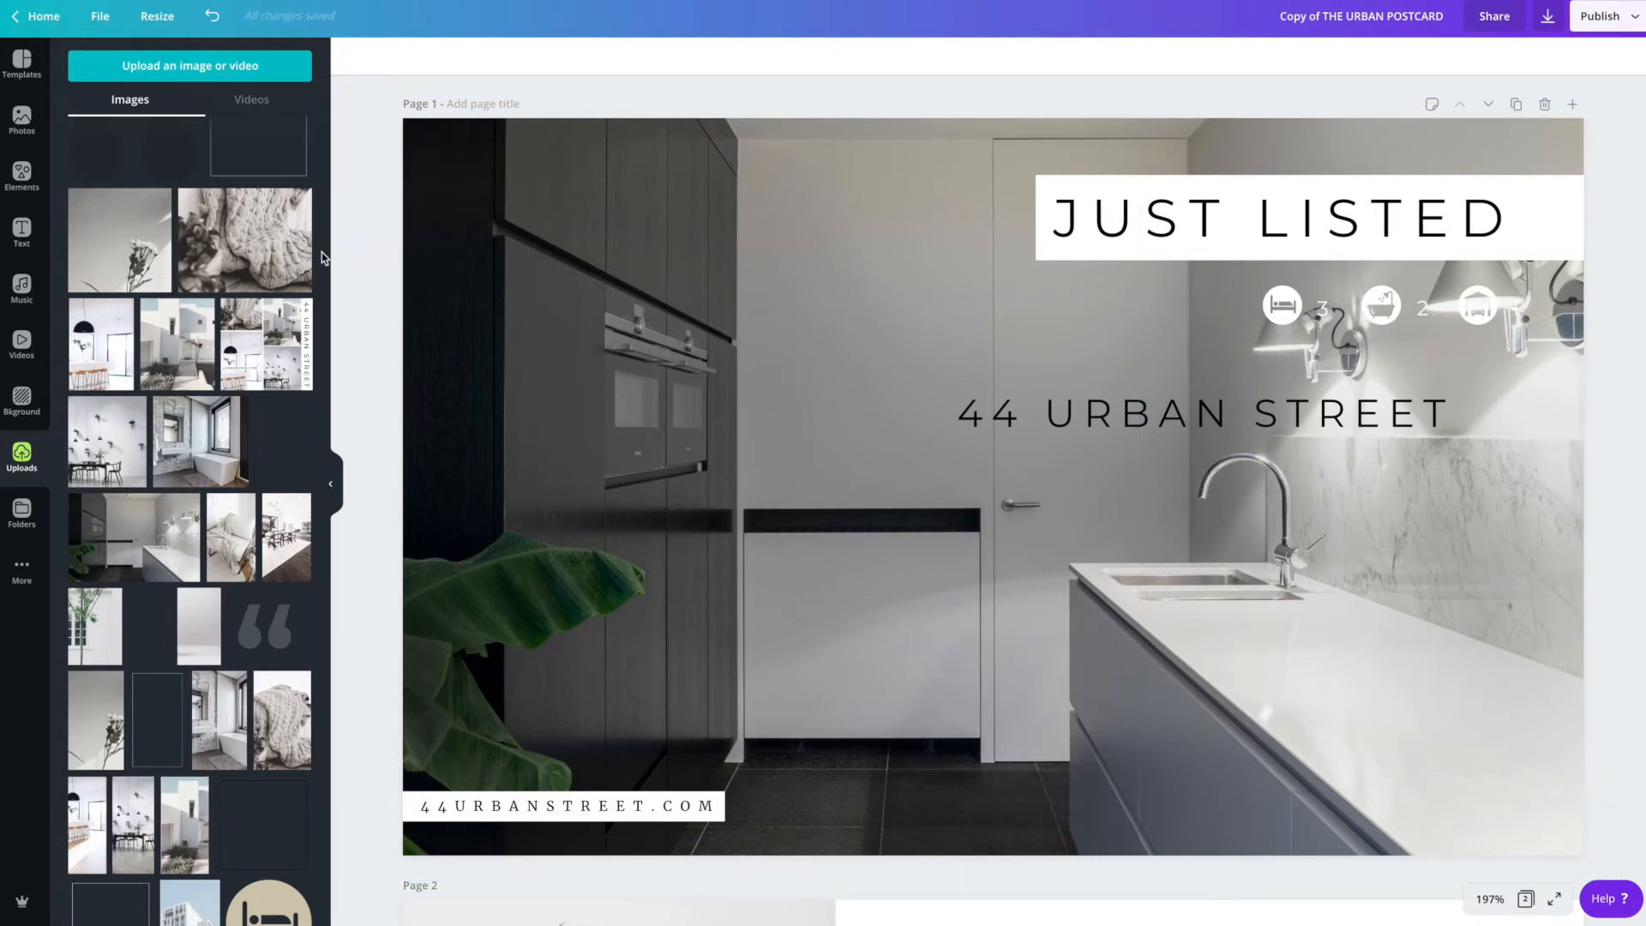
Add the white outline frame from the uploads and enlarge it to nearly full page height over the left side of the kitchen photo
scroll(280, 344, up, 3)
click(281, 344)
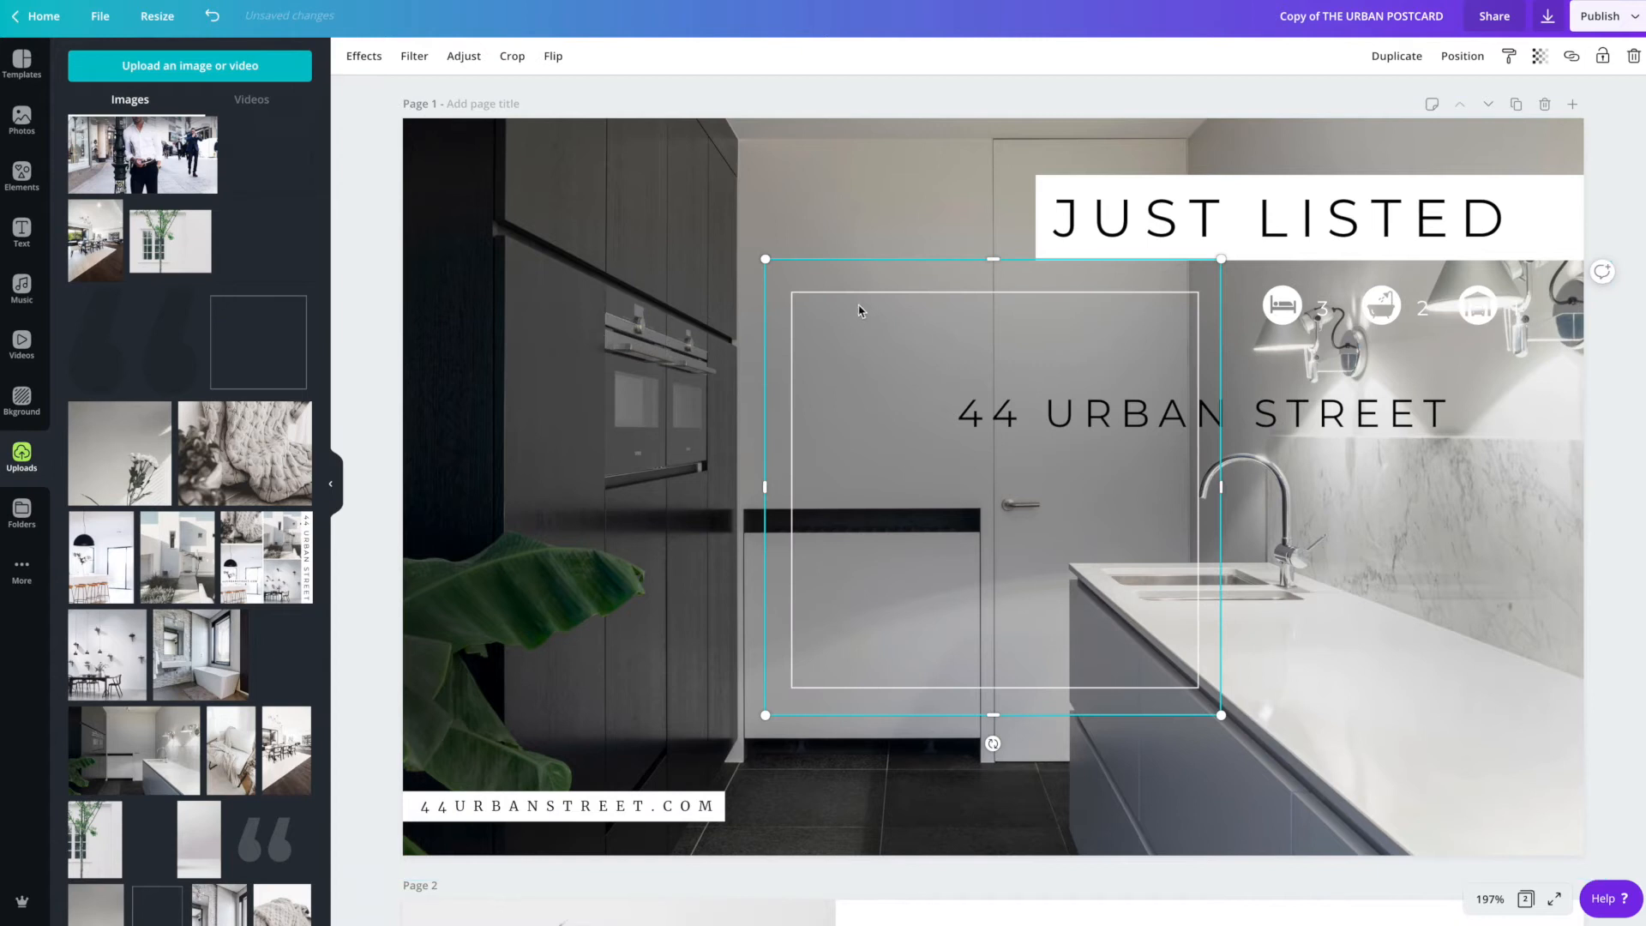
drag(770, 267, 596, 89)
drag(624, 176, 464, 204)
drag(1057, 751, 1172, 869)
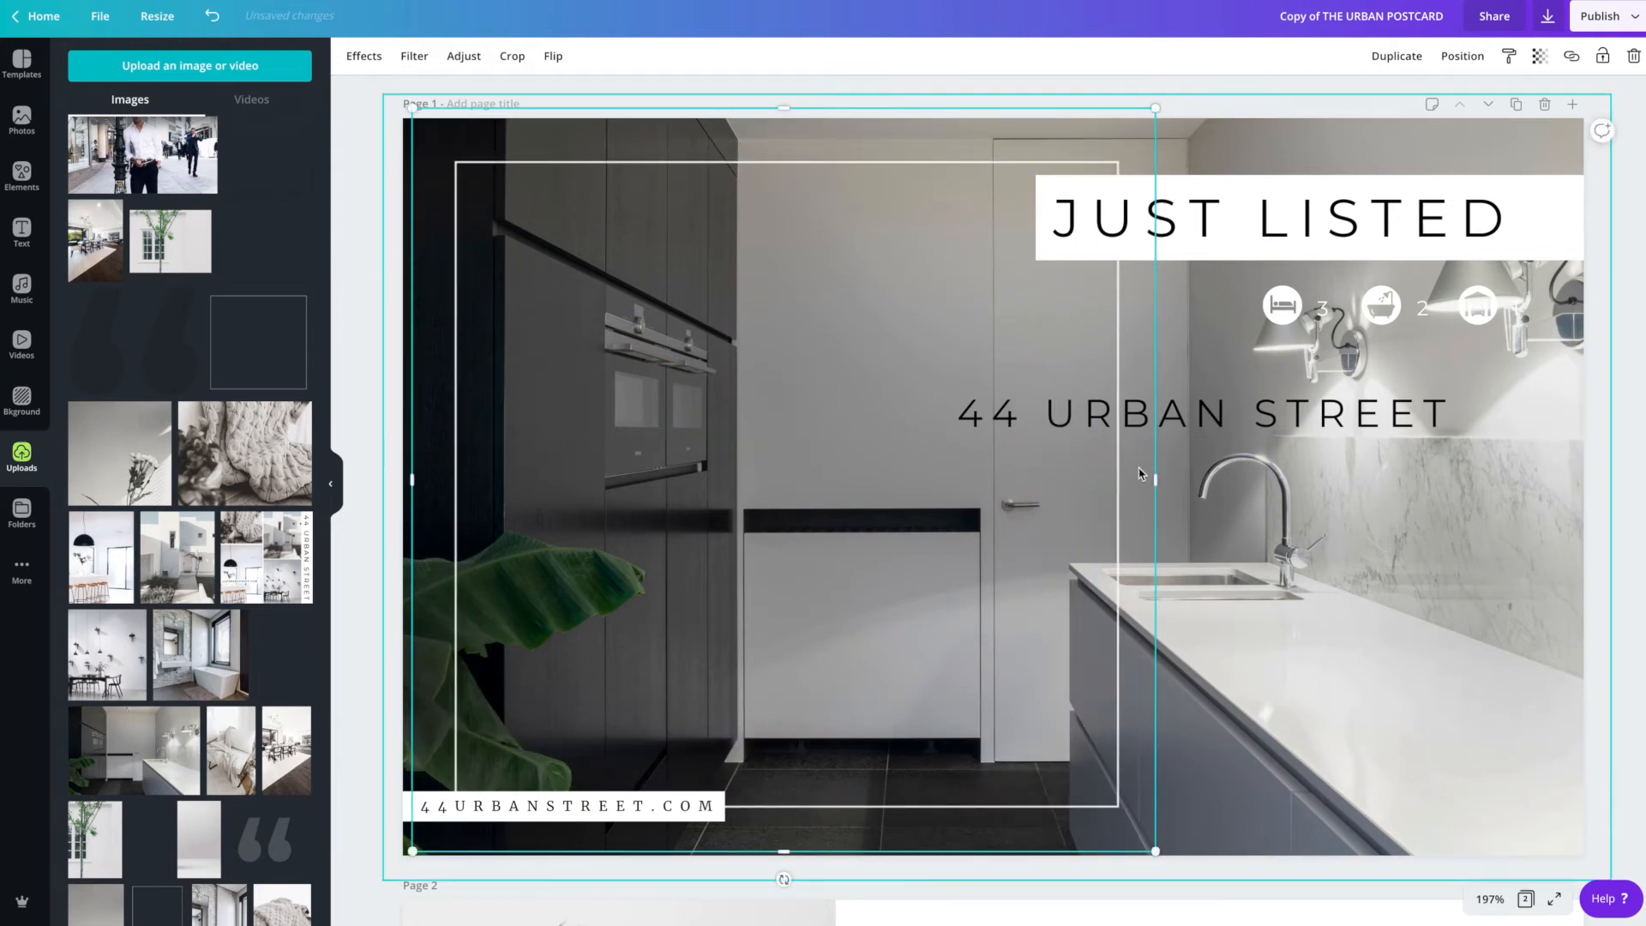
drag(1161, 105, 1166, 99)
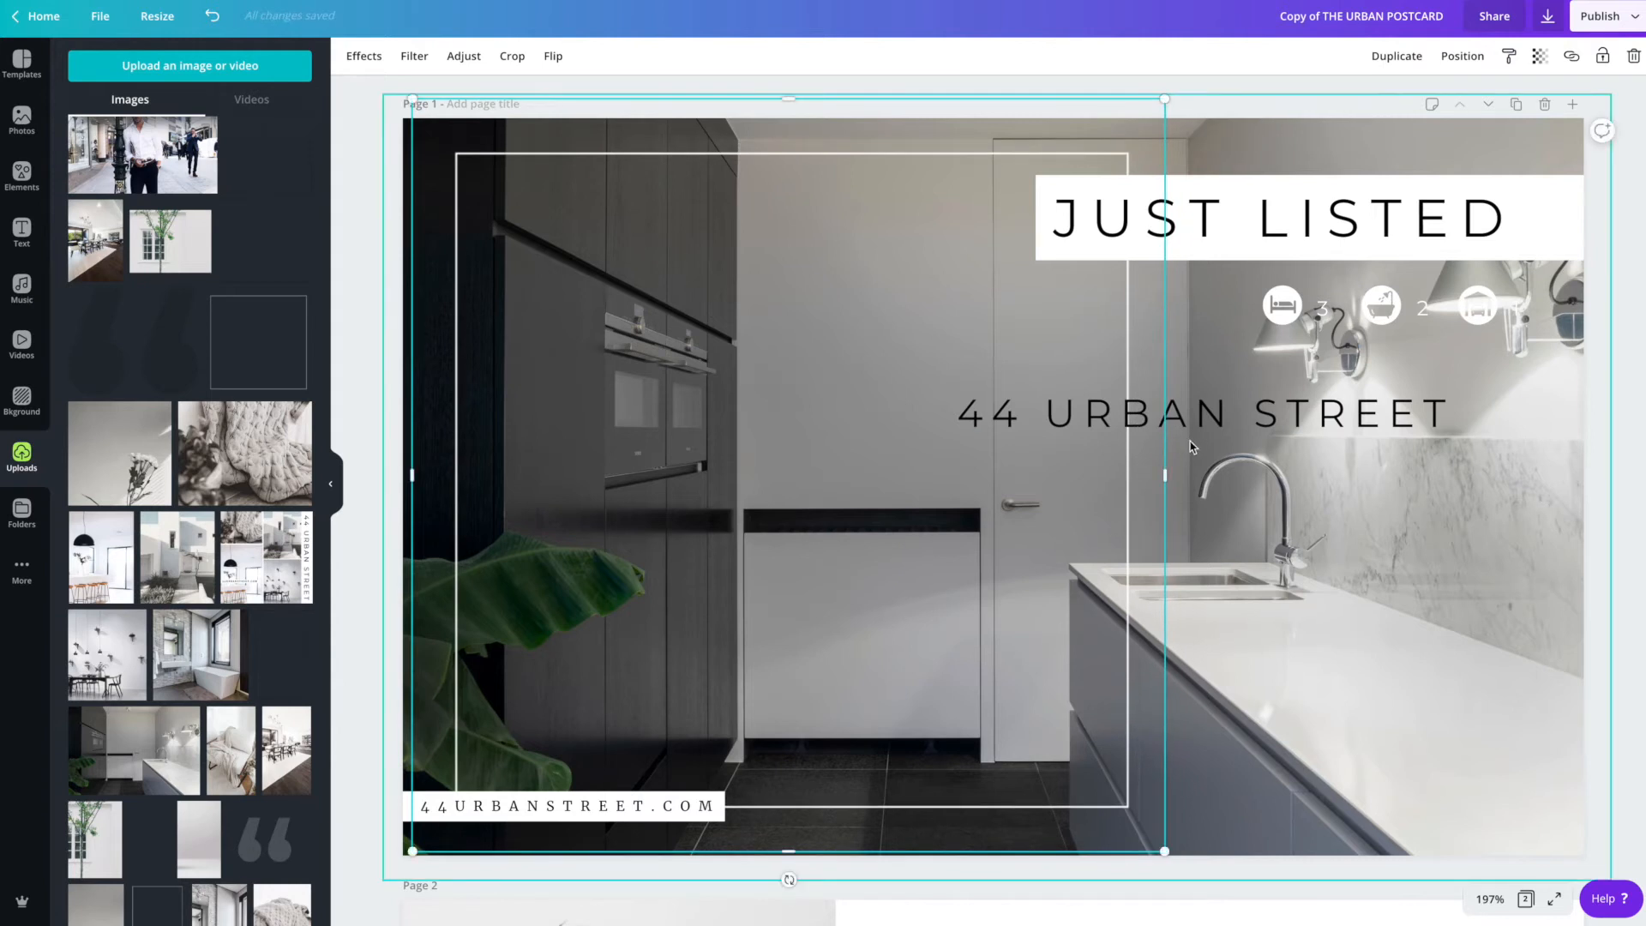
click(1340, 589)
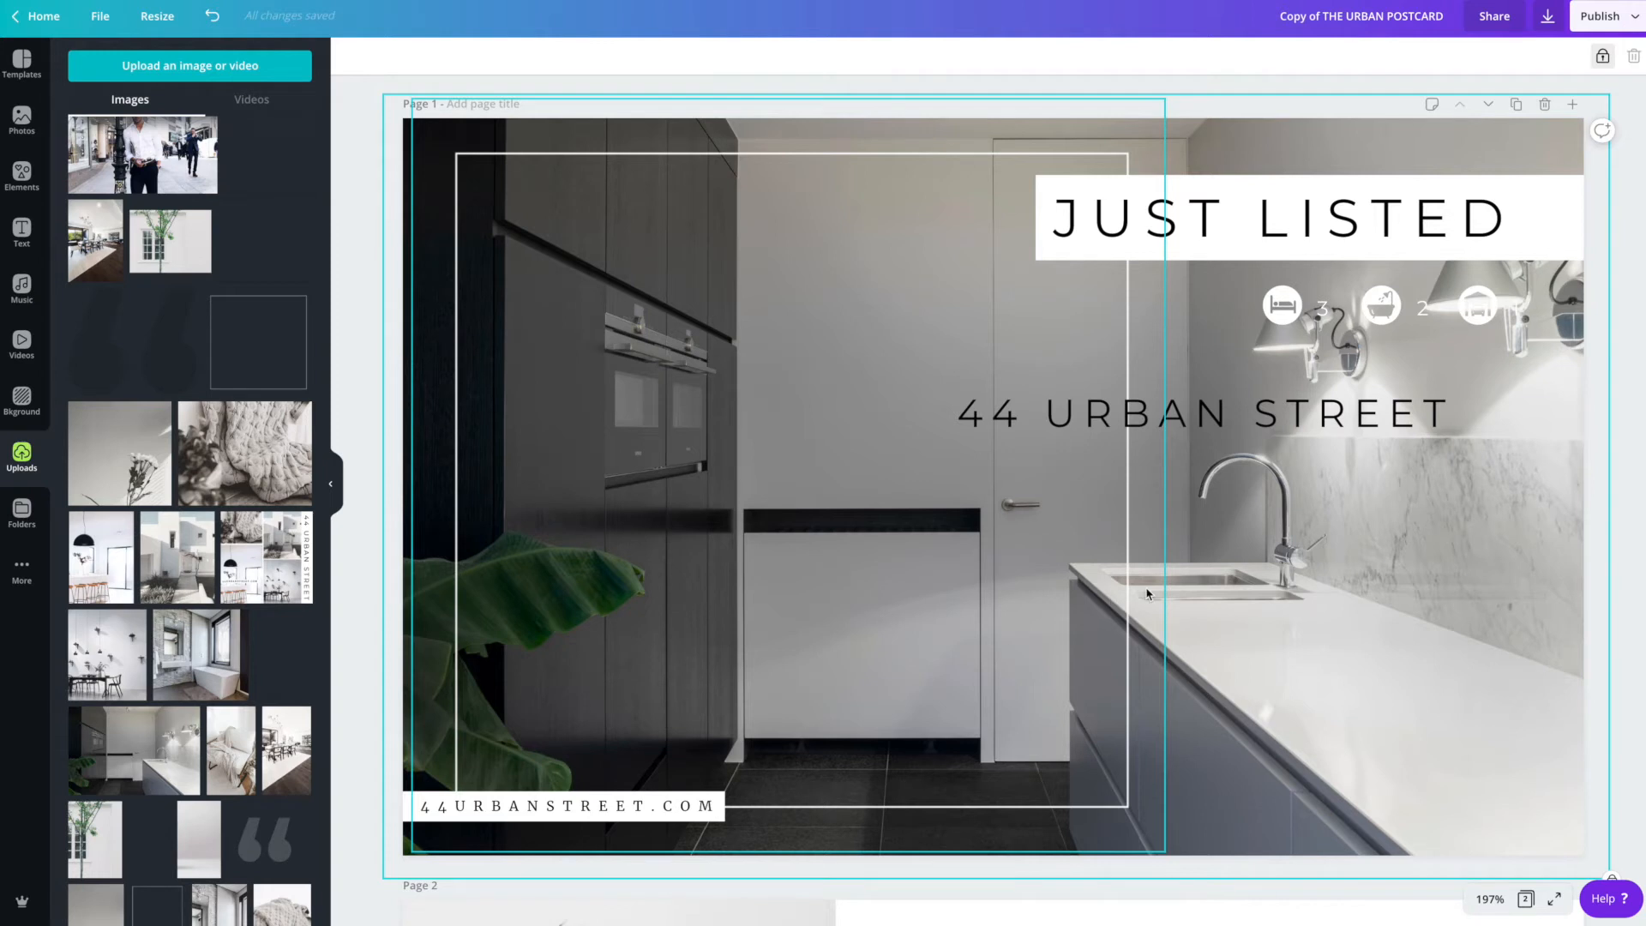
Nudge the street address text slightly right and view the fonts available for it, keeping Montserrat
drag(1166, 418, 1165, 415)
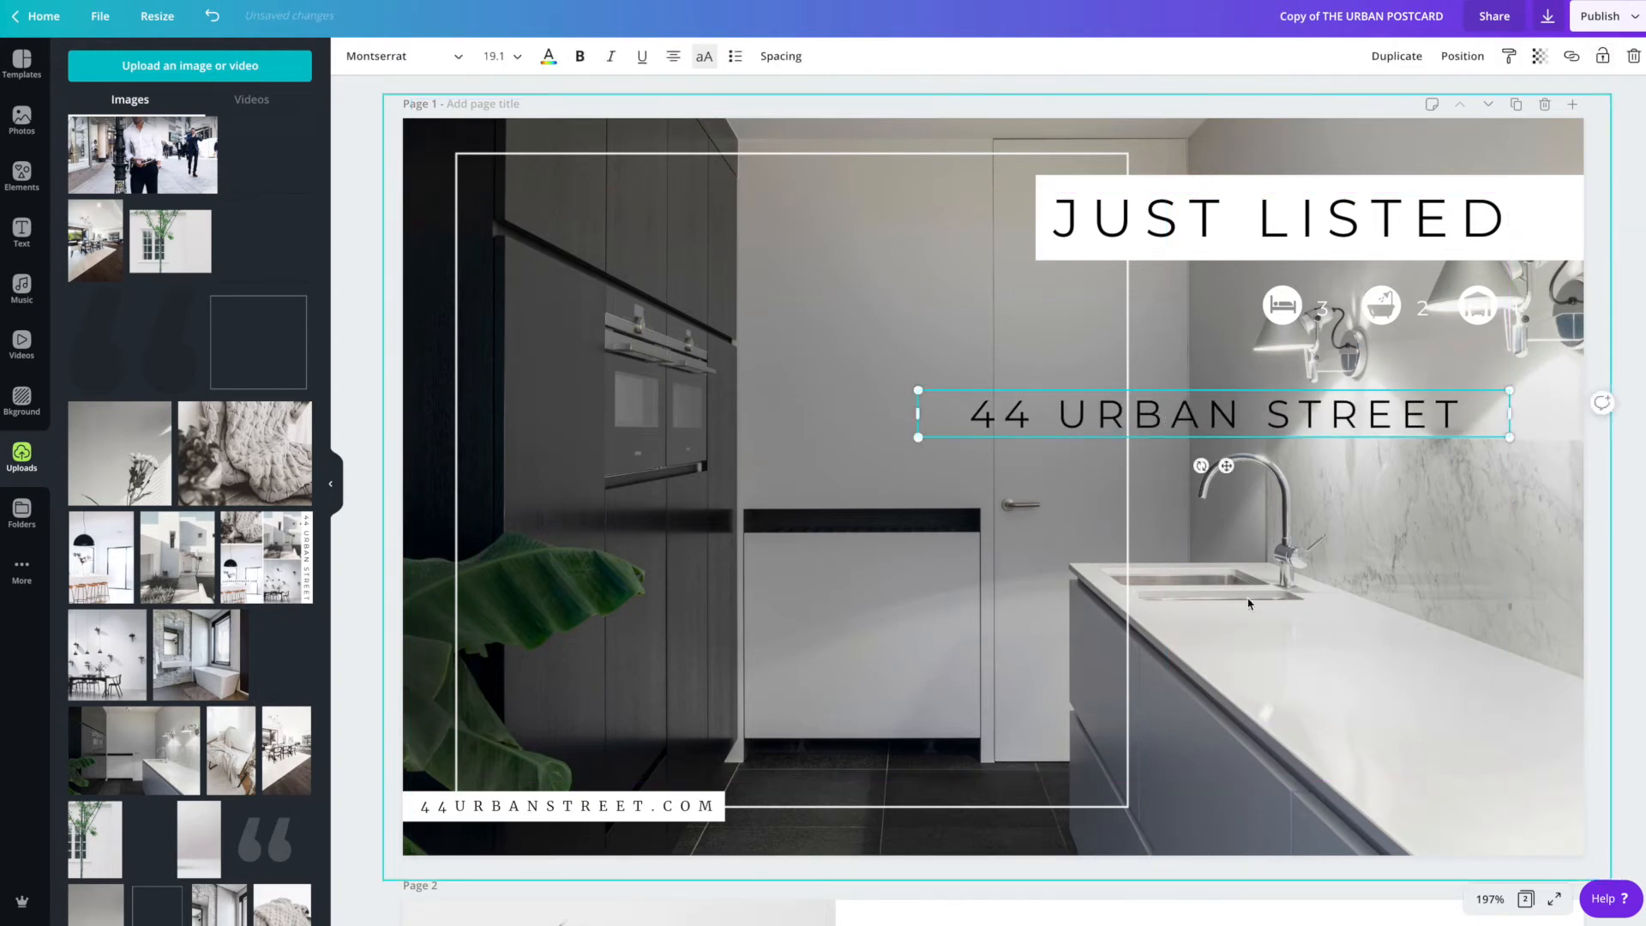
double_click(1221, 426)
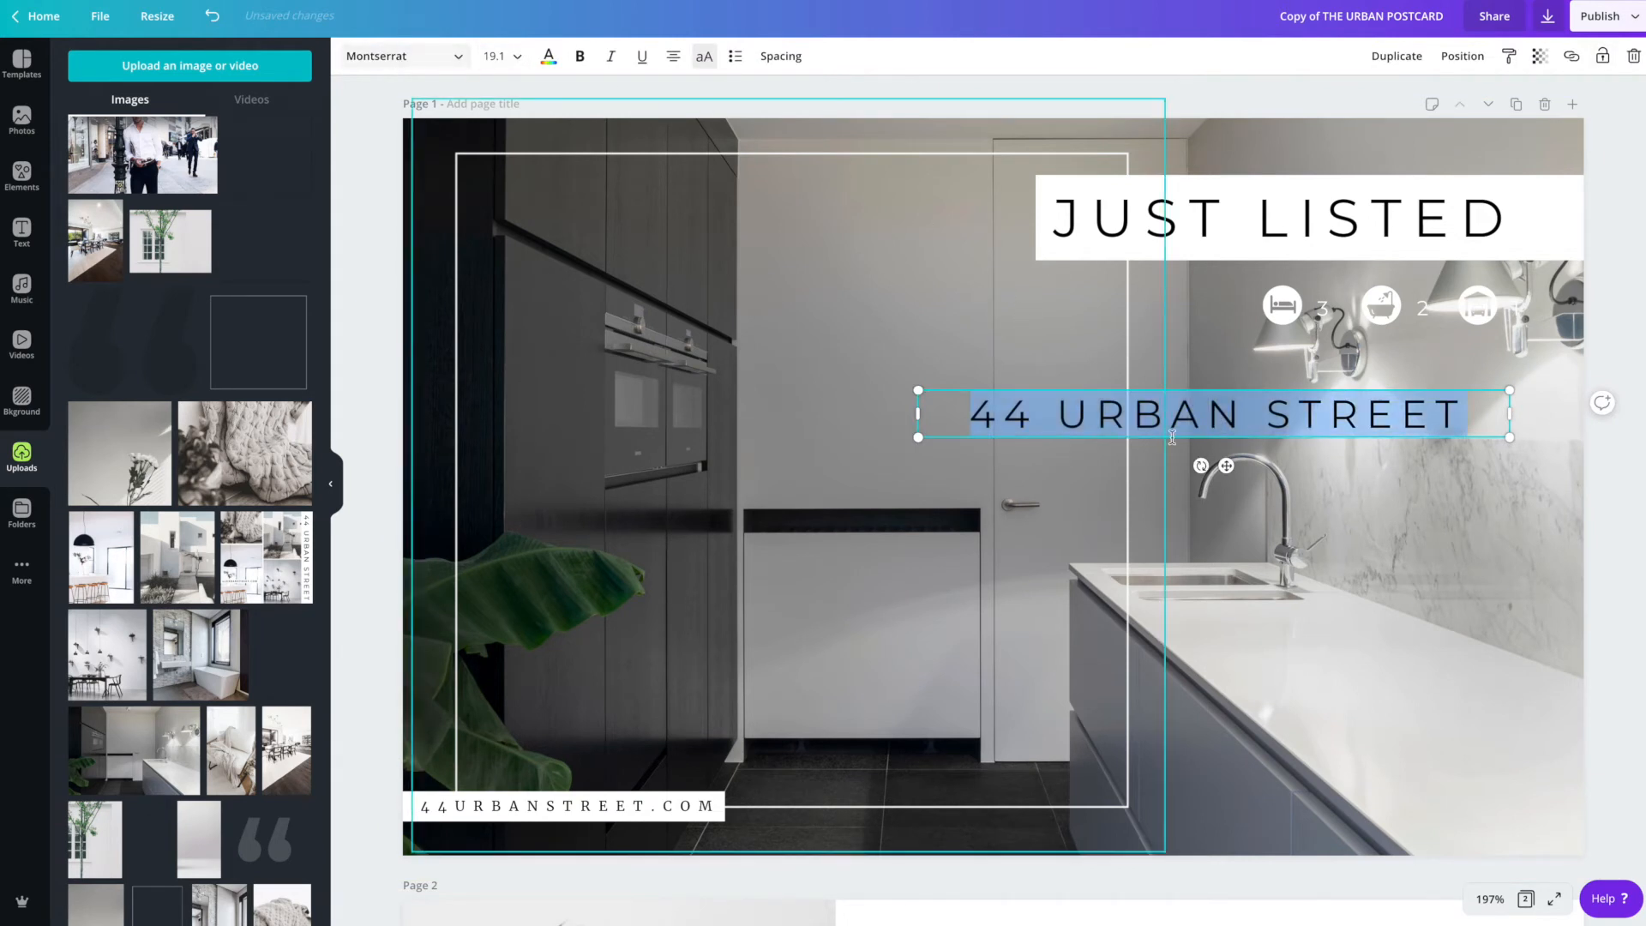
click(351, 58)
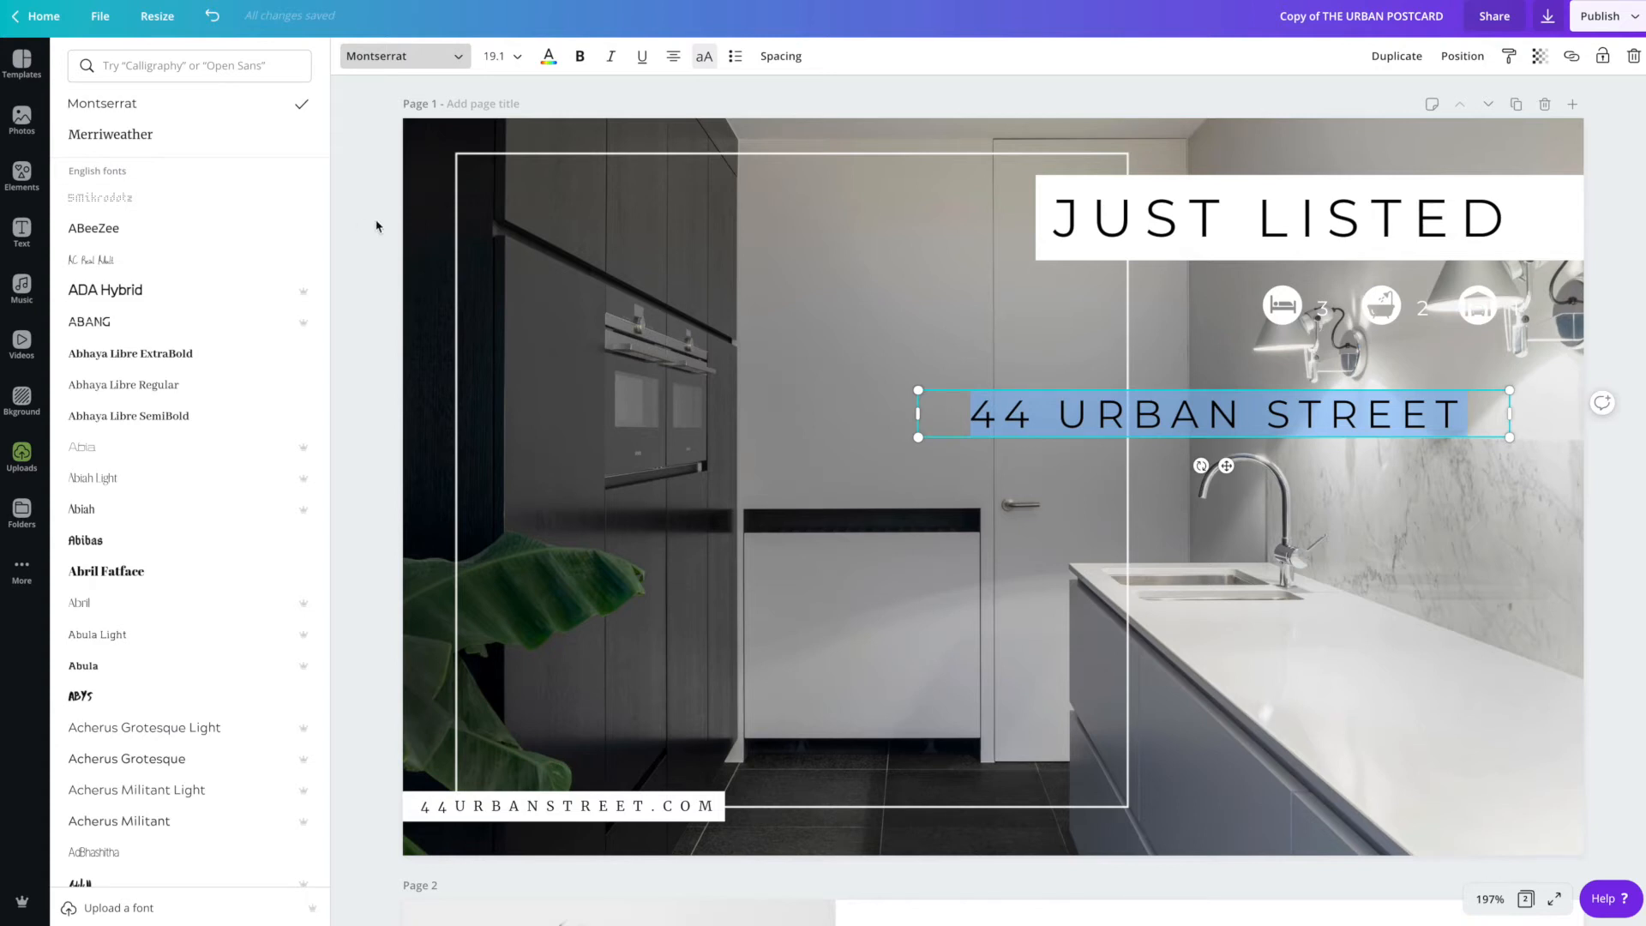
key(Escape)
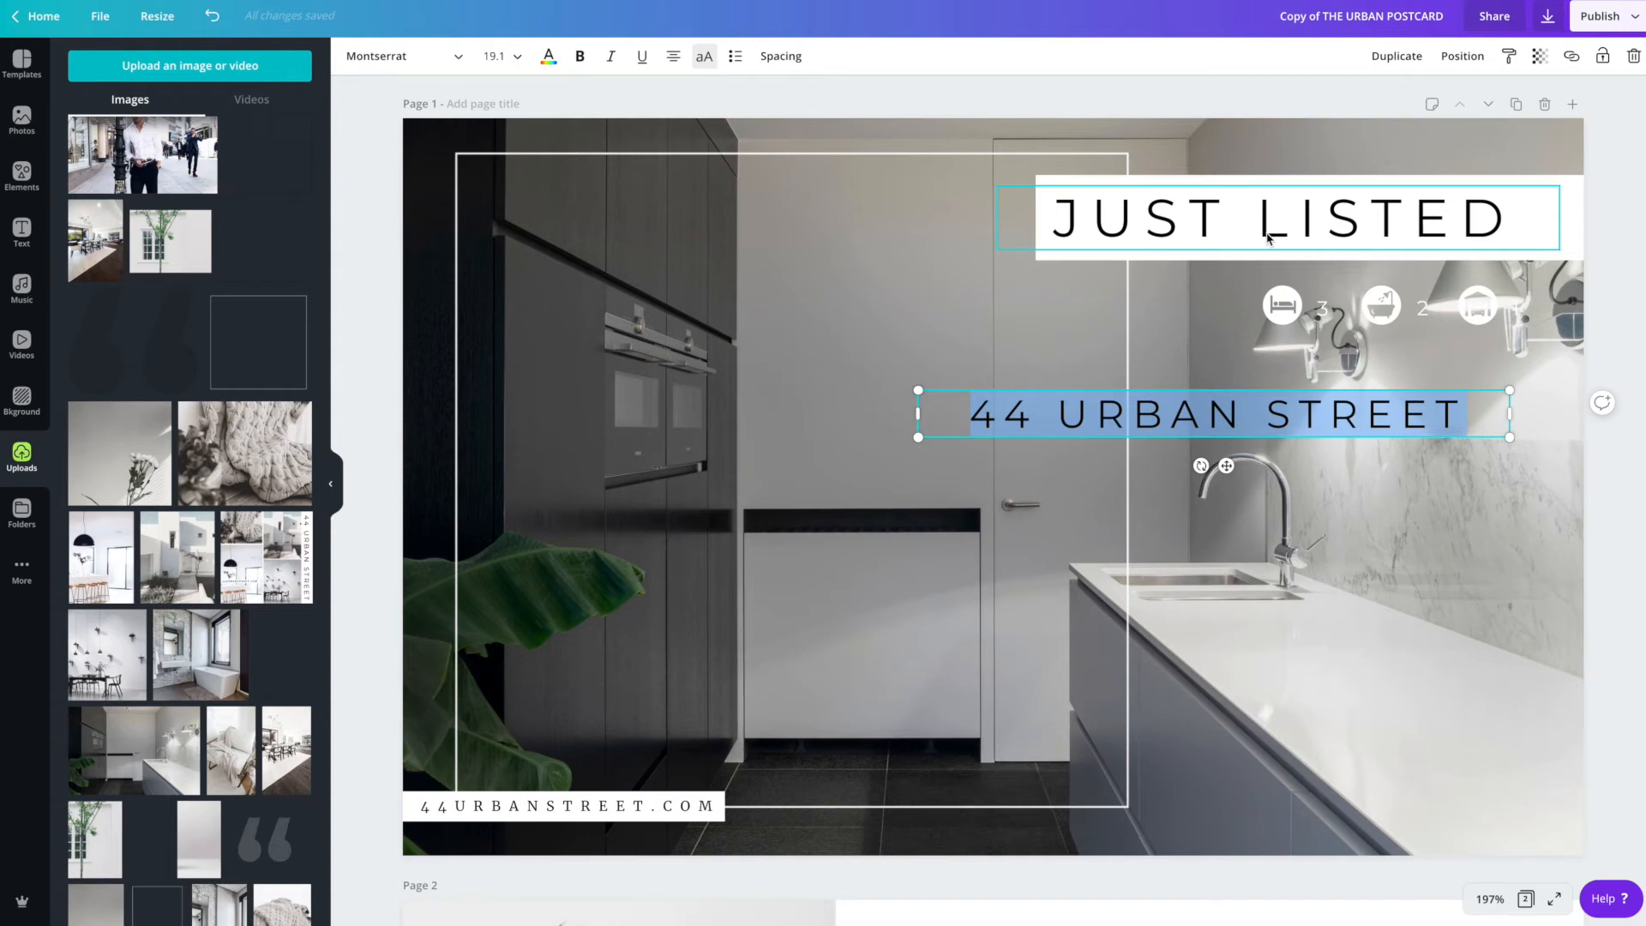
Recolour the banner behind JUST LISTED on page 1 with the dark grey photo colour
click(1248, 180)
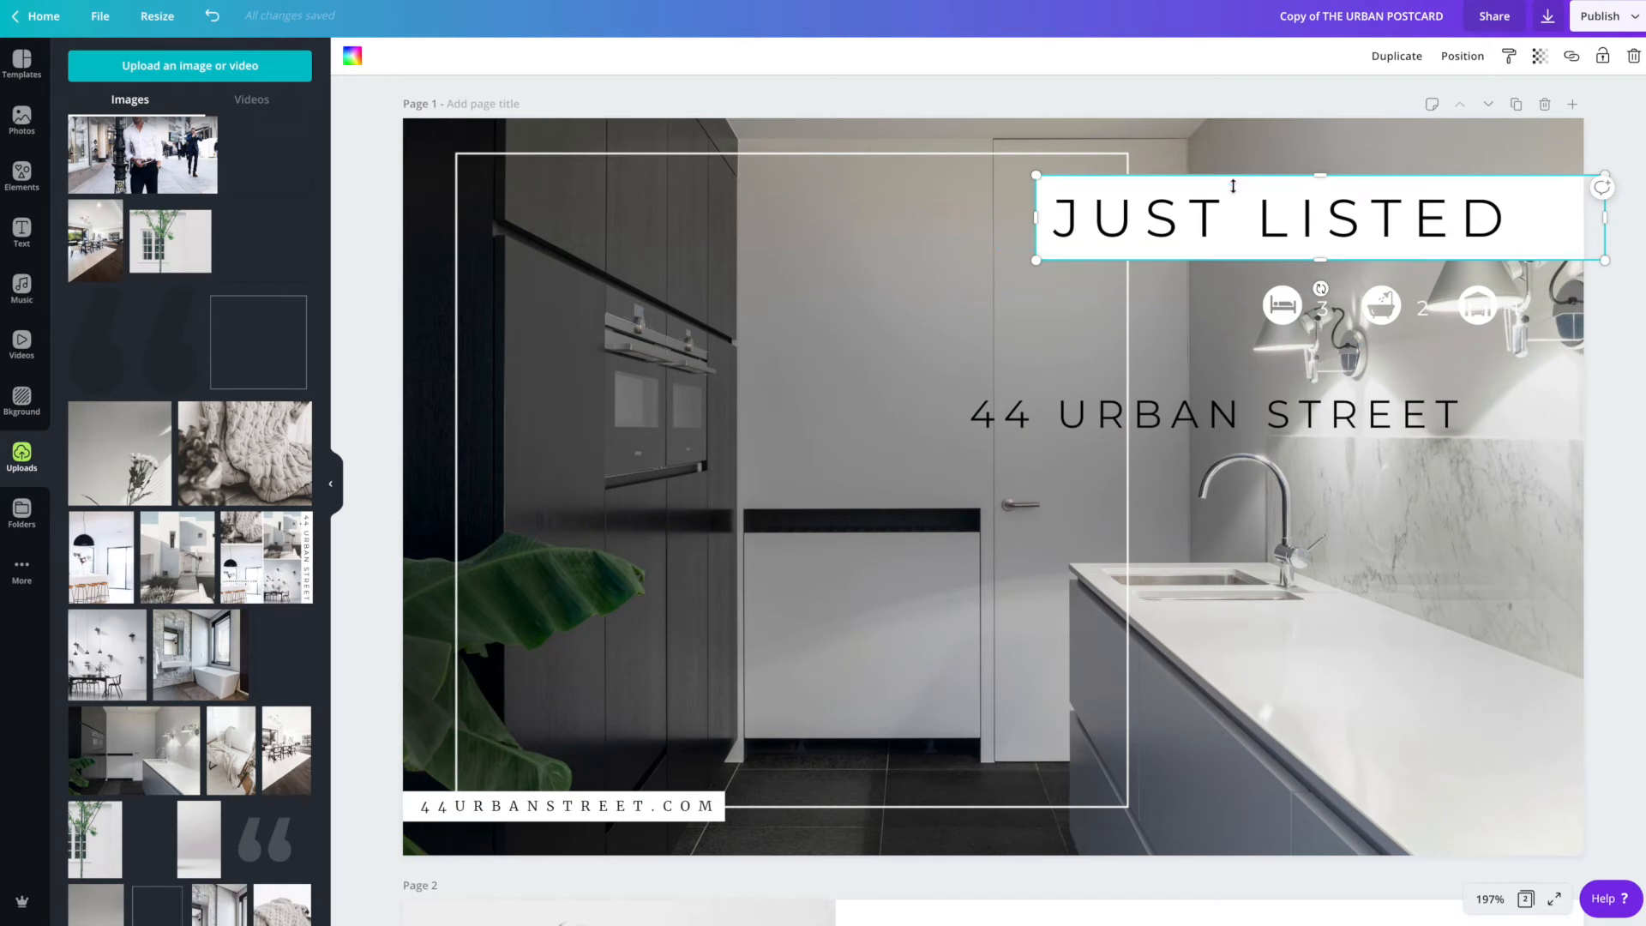
click(351, 56)
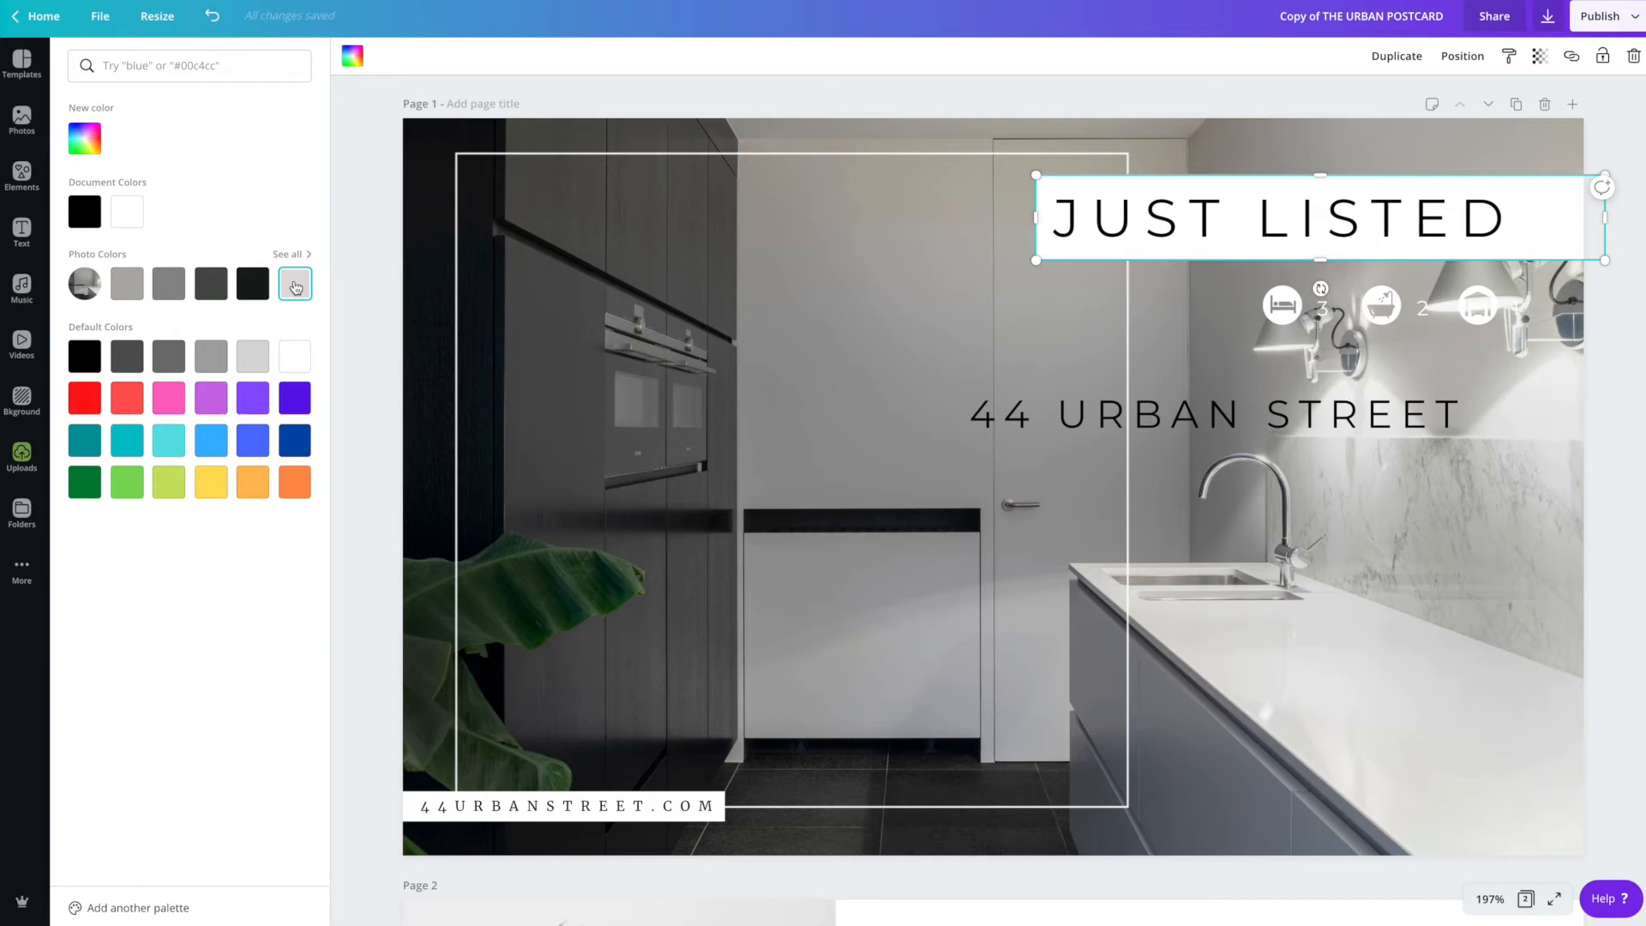
click(122, 293)
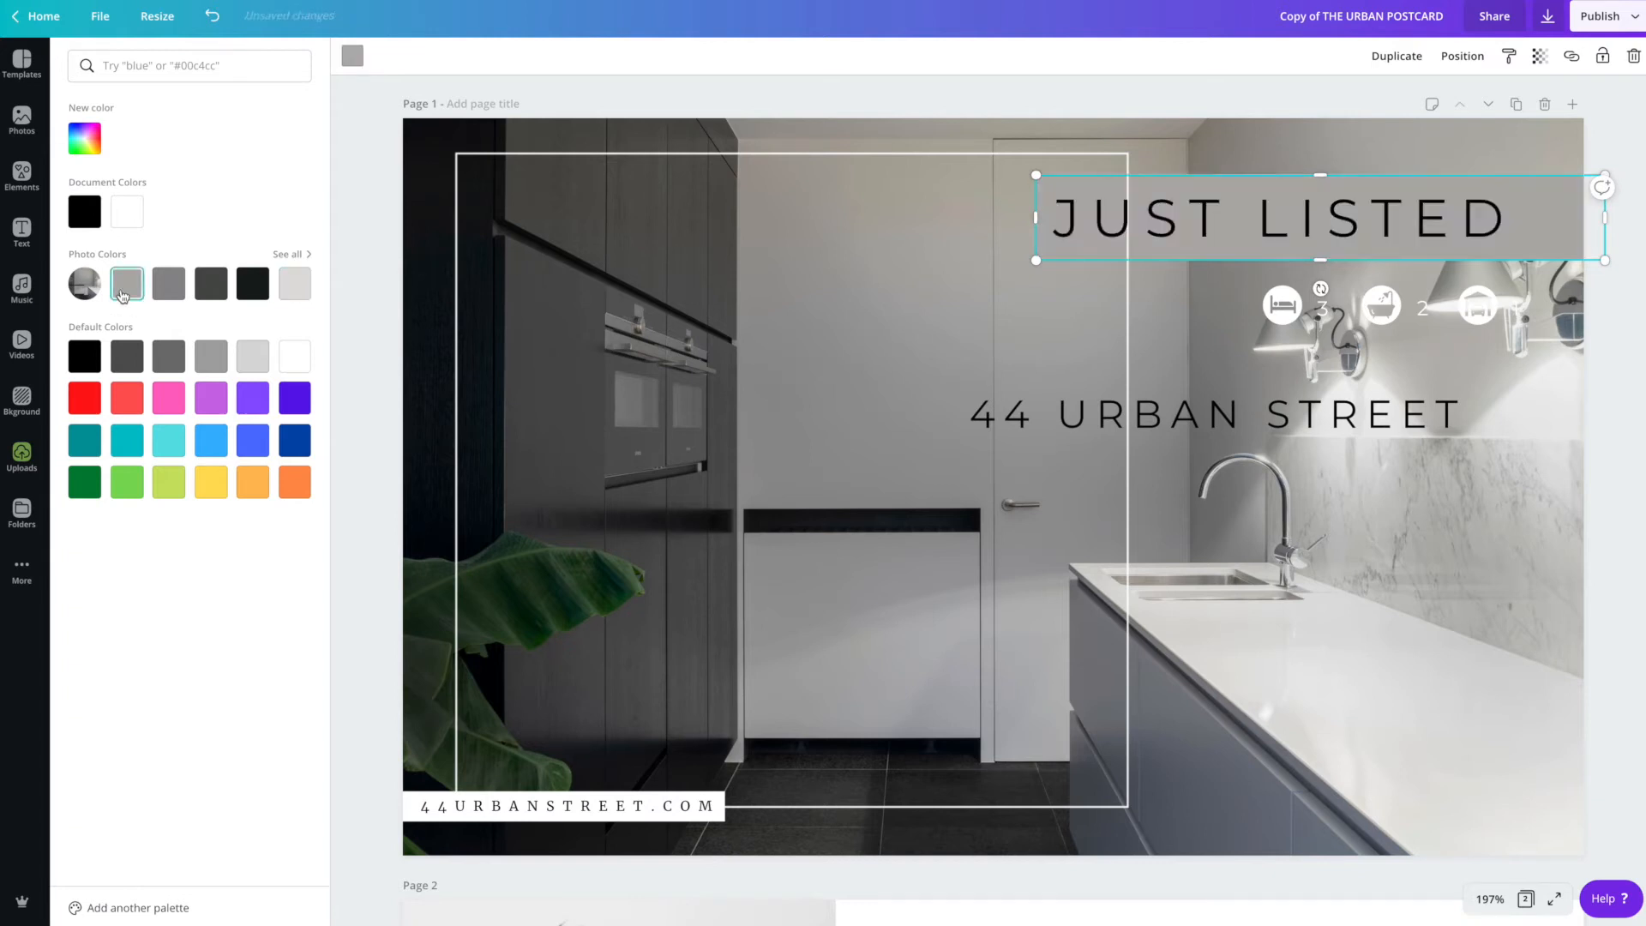
click(211, 285)
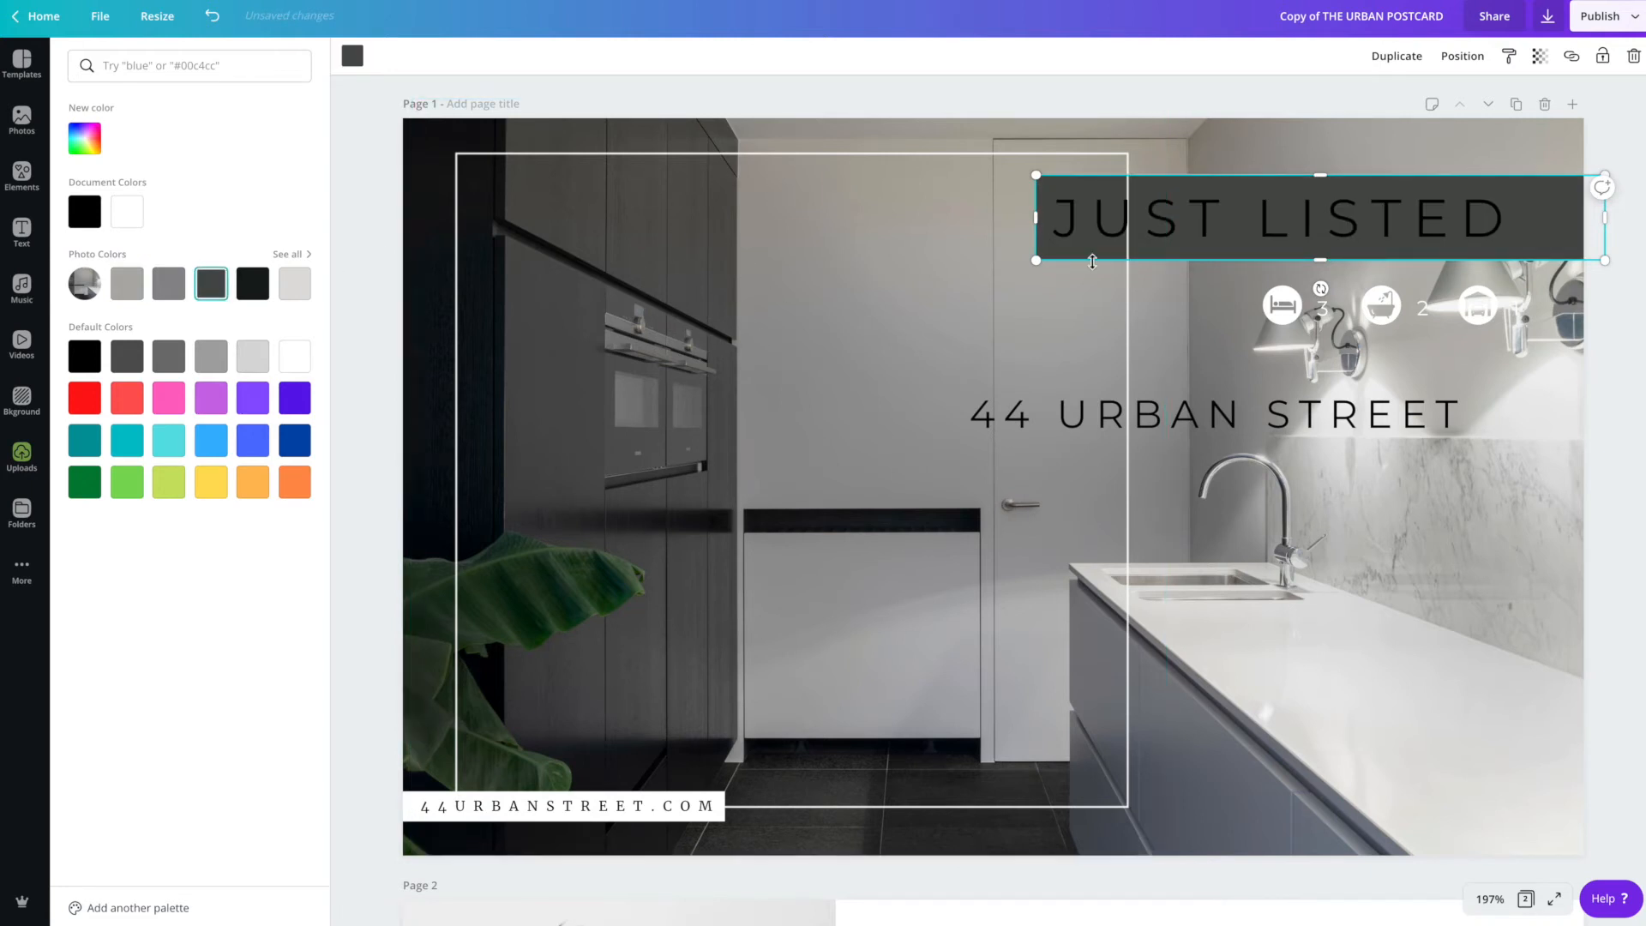
Change the JUST LISTED text colour to white
click(1269, 237)
click(1269, 238)
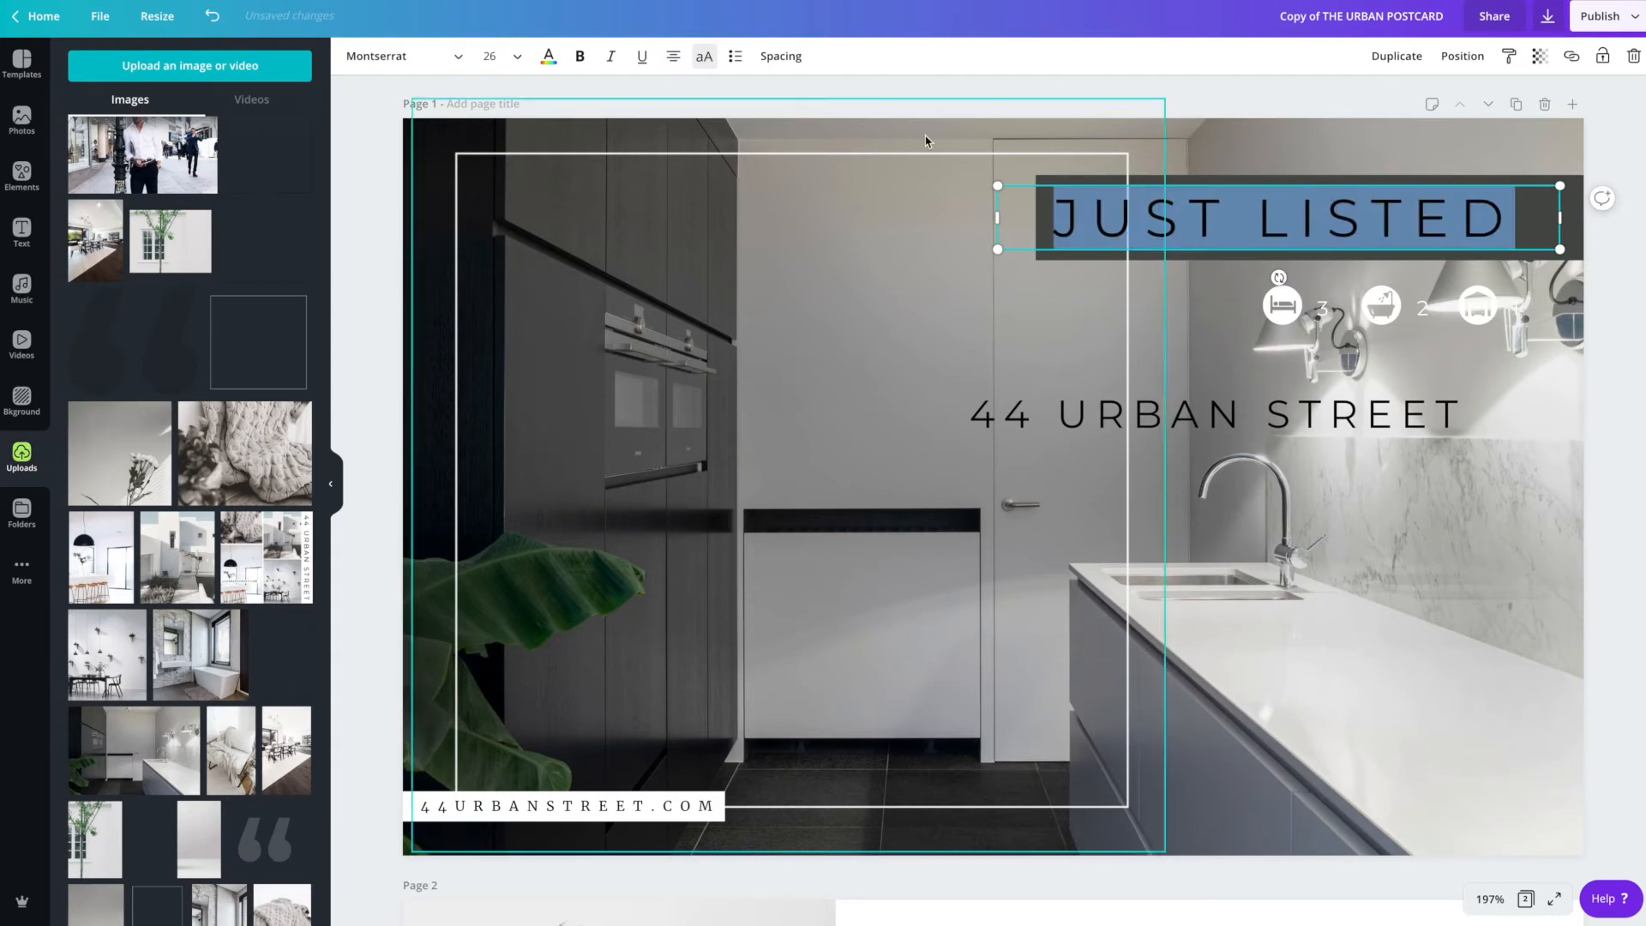
click(552, 62)
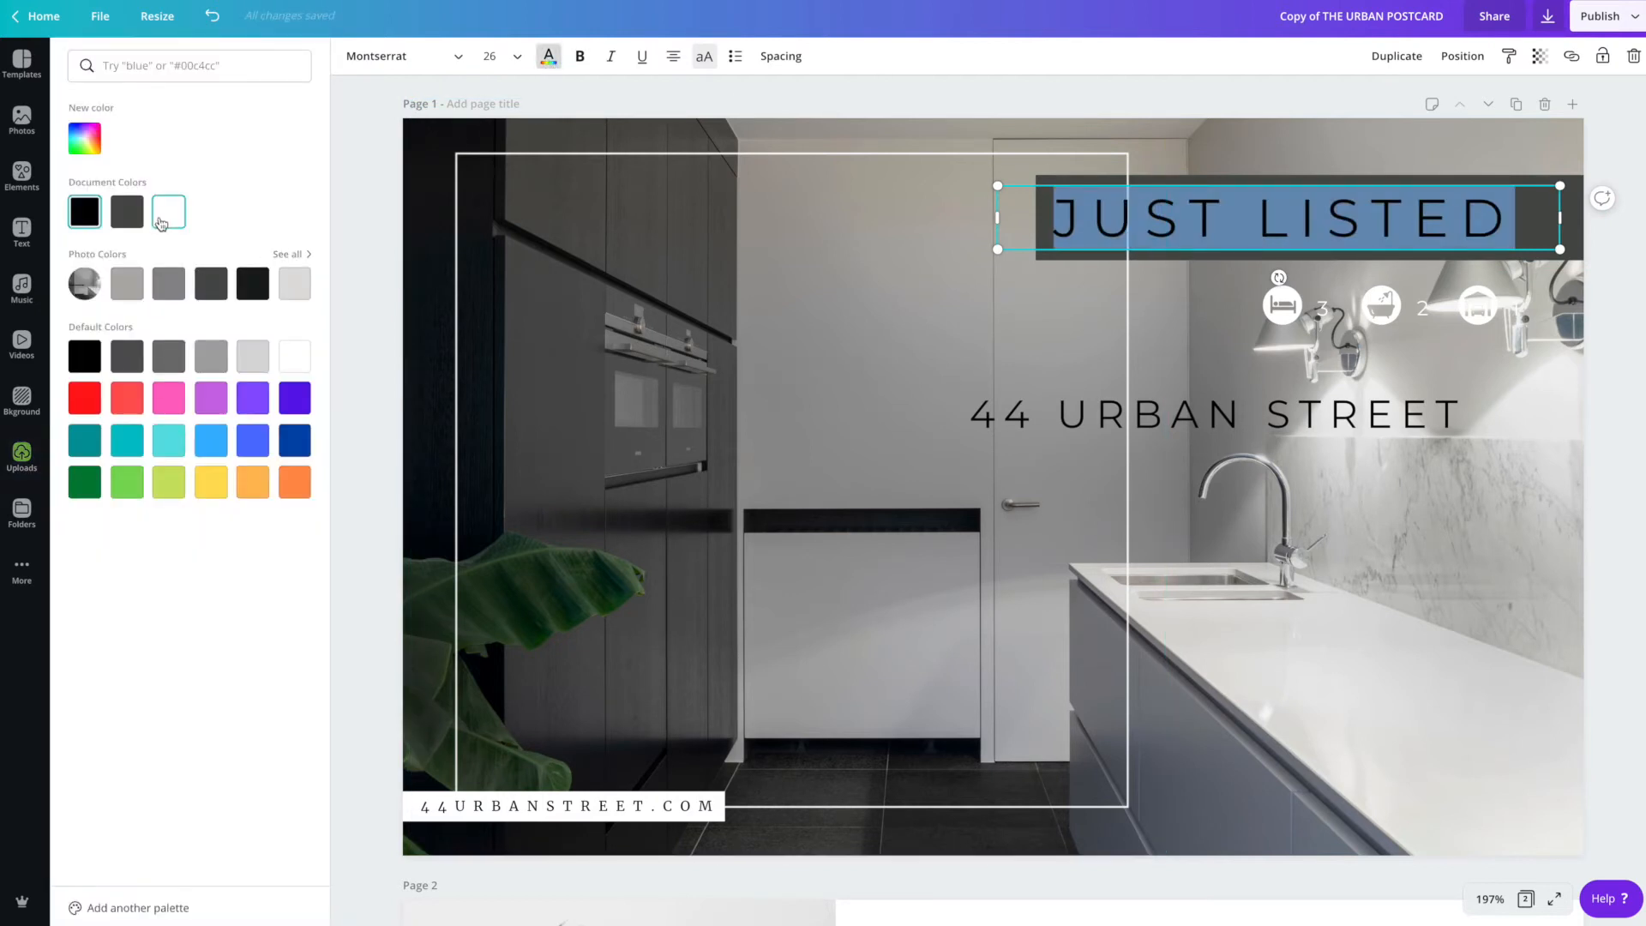
key(Escape)
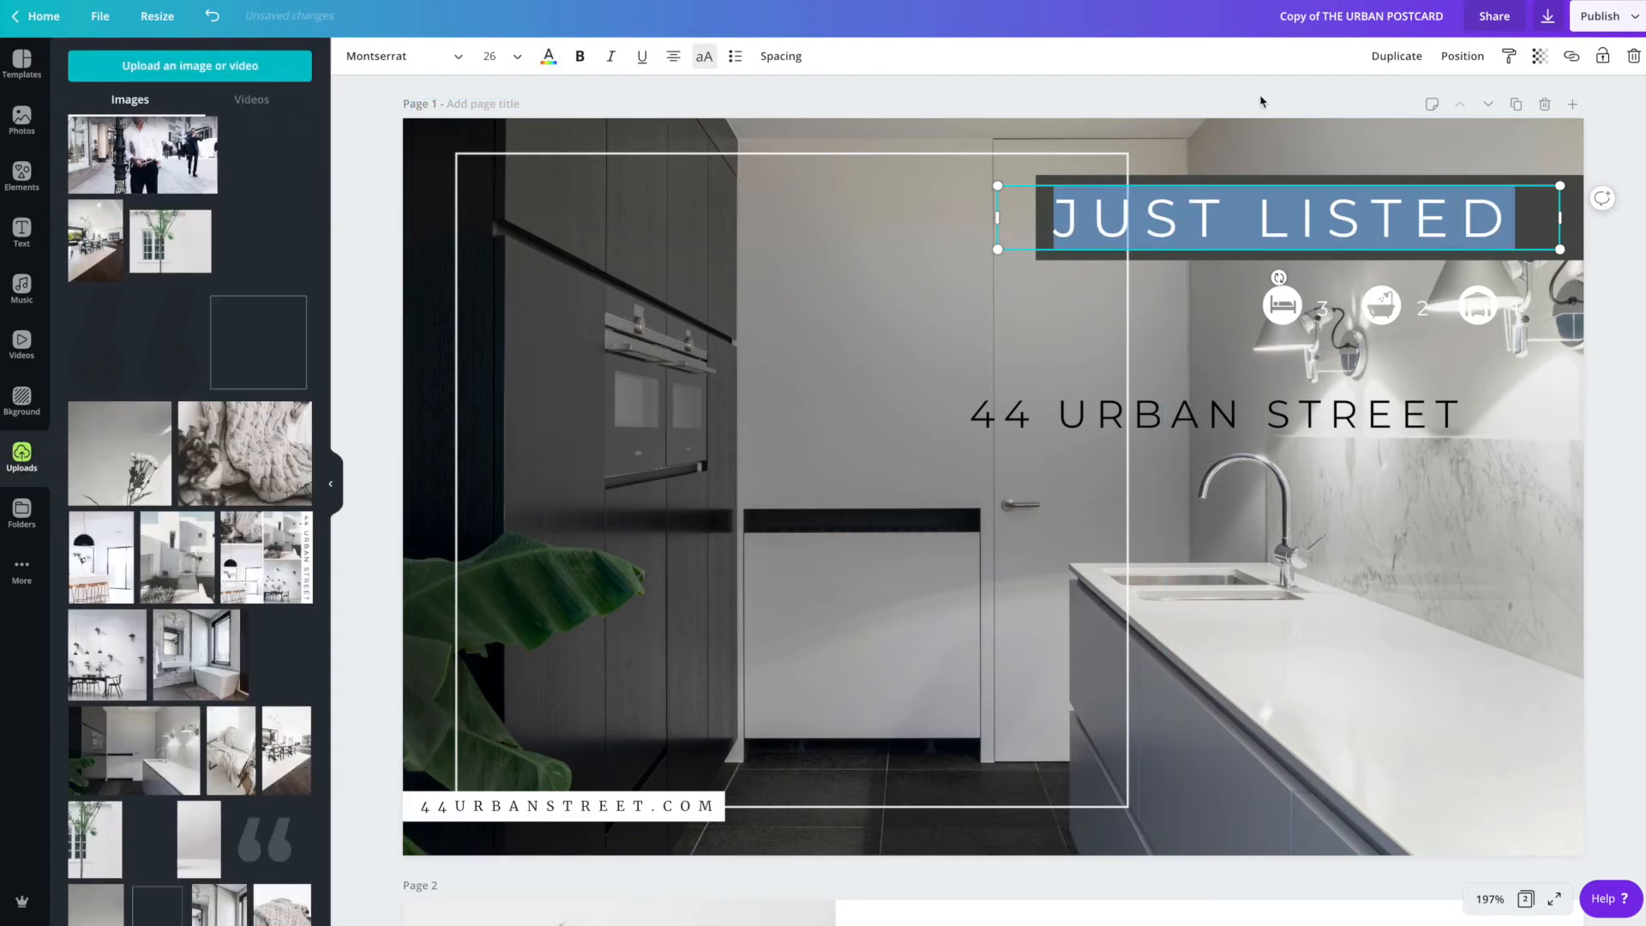
key(Escape)
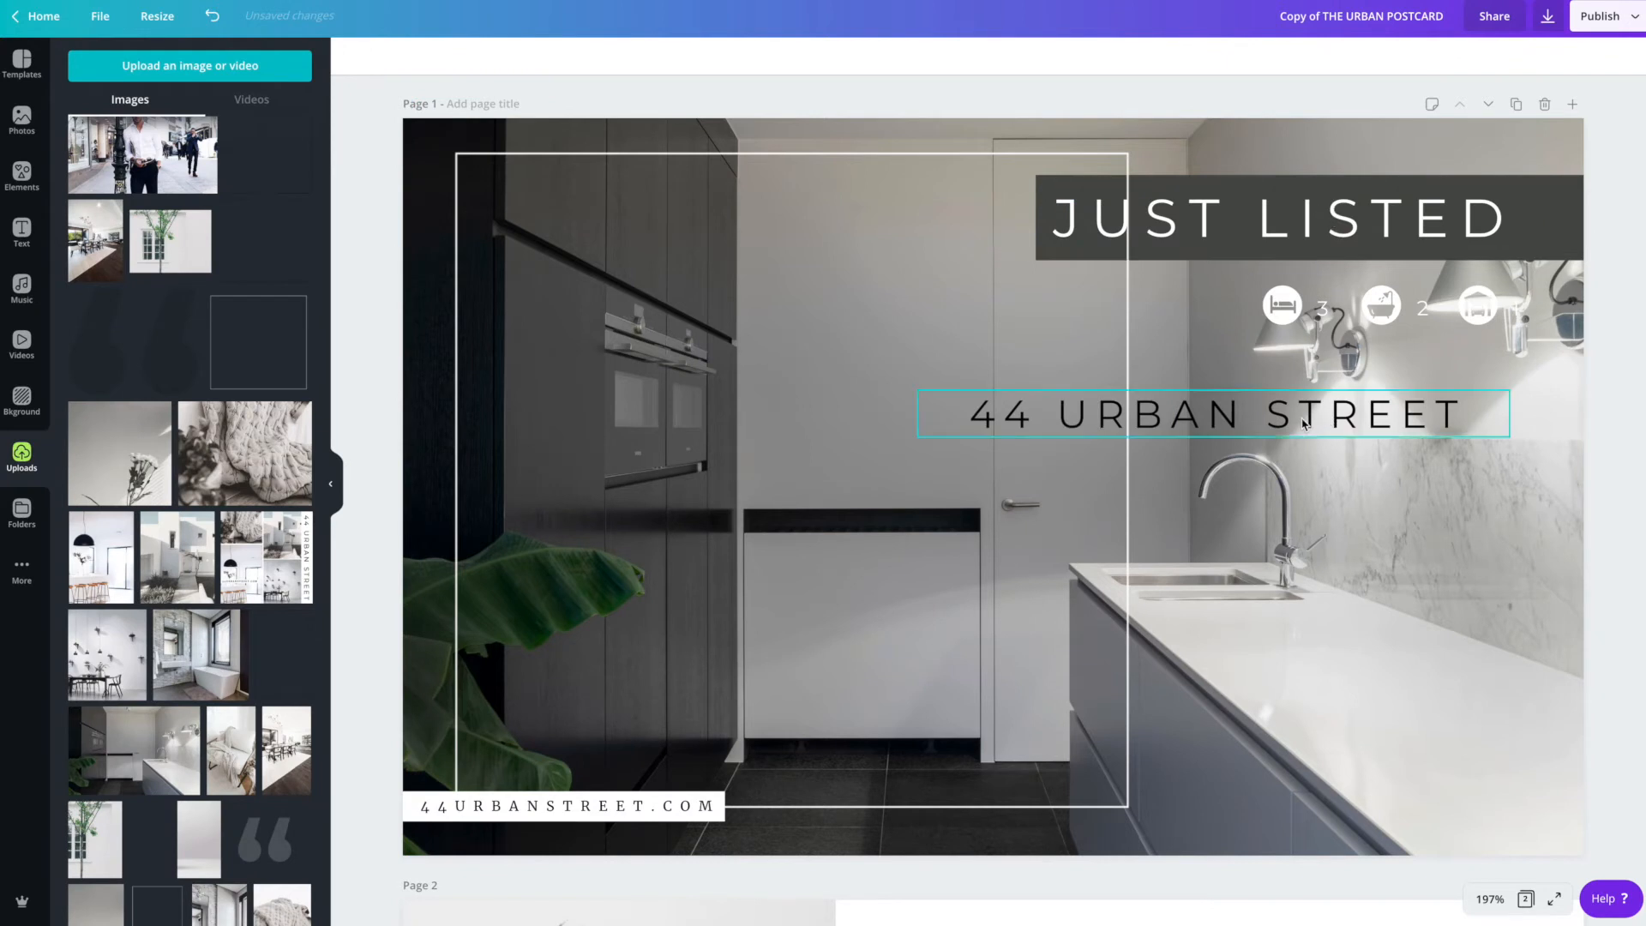
Move the bed, bath and garage icon group just above the website bar and shrink it to about 1.7 wide by 0.4 high
click(1287, 307)
drag(1287, 308, 490, 747)
drag(734, 717, 708, 722)
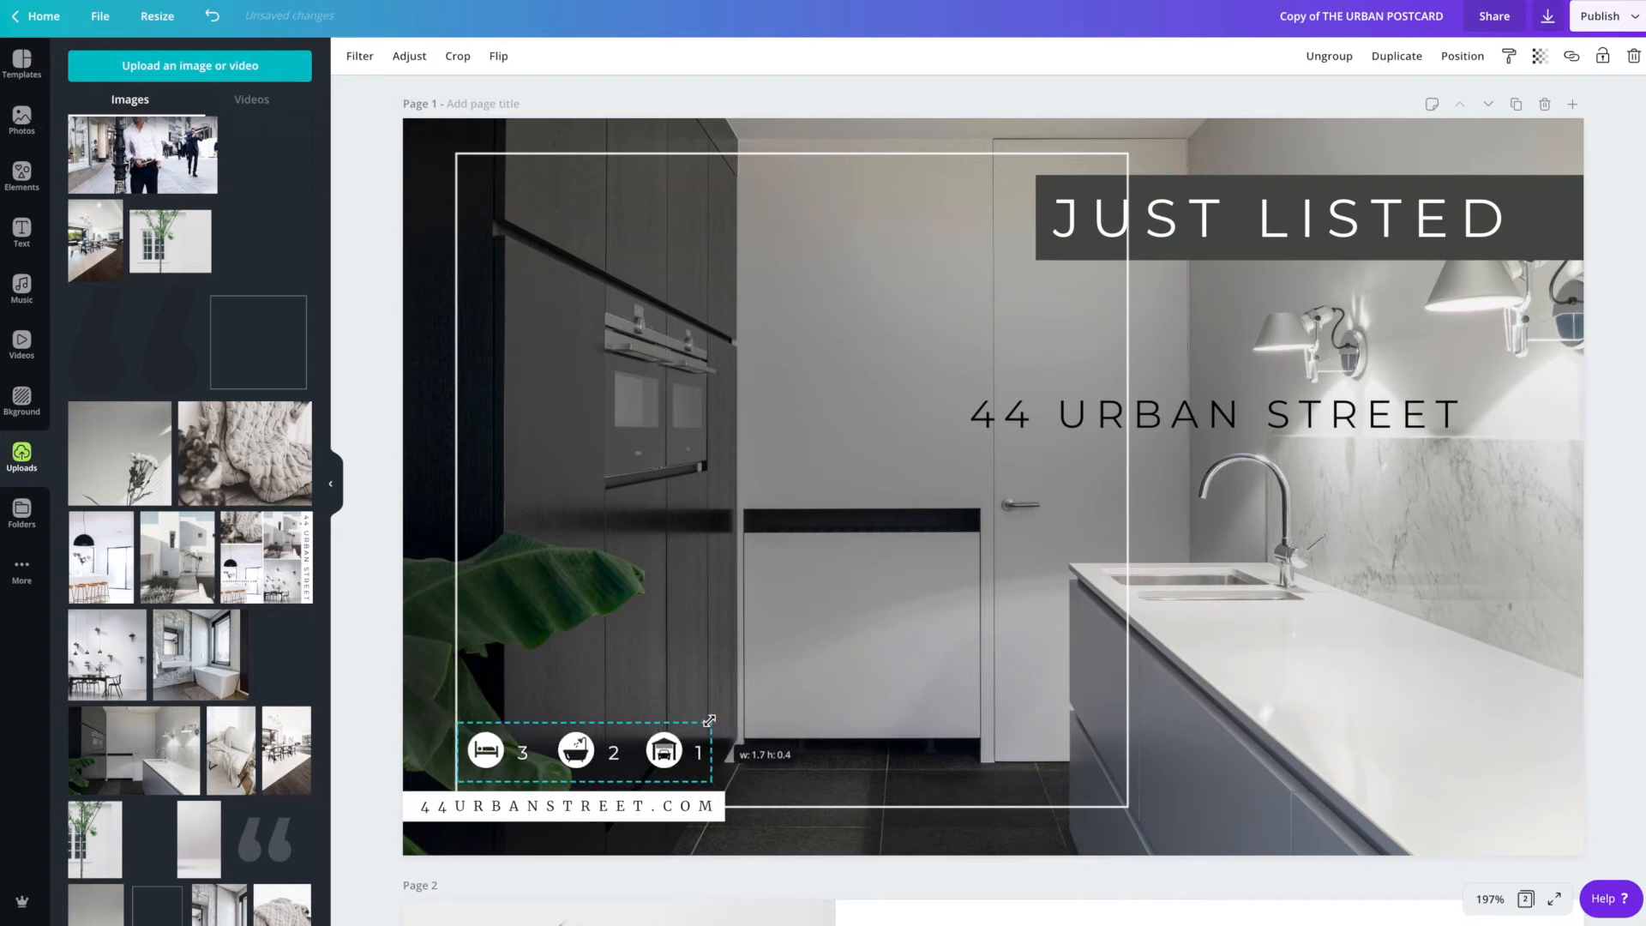
drag(586, 754, 581, 750)
key(ctrl+z)
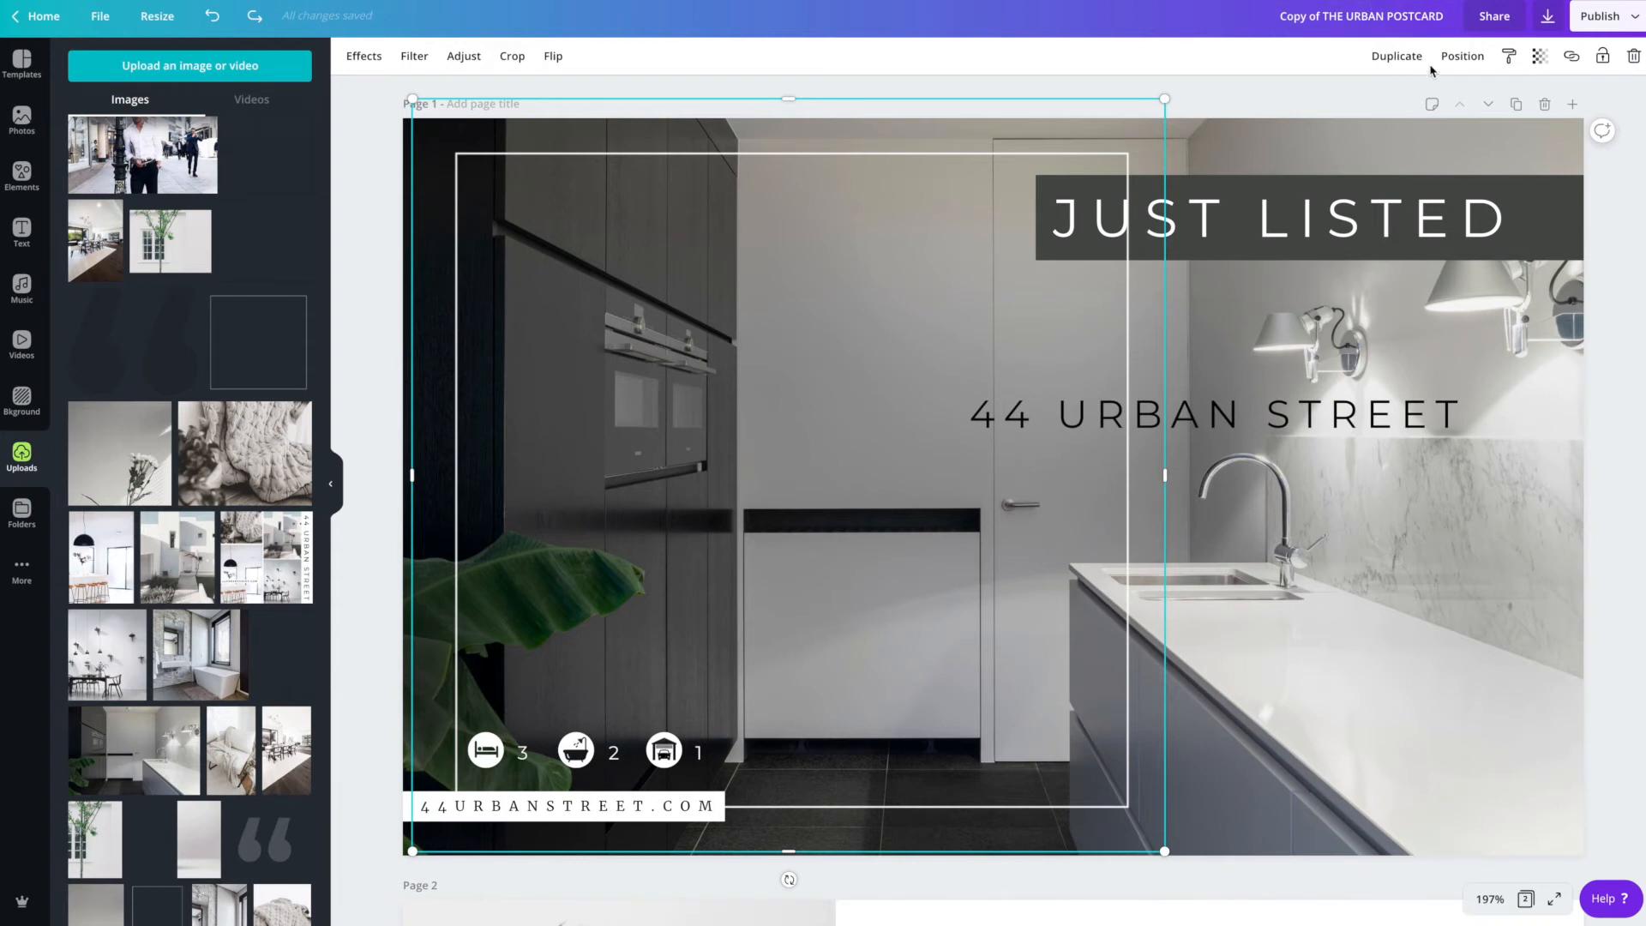
Switch the white outline frame between the front and back of the layer order, leaving it at the front
click(1457, 58)
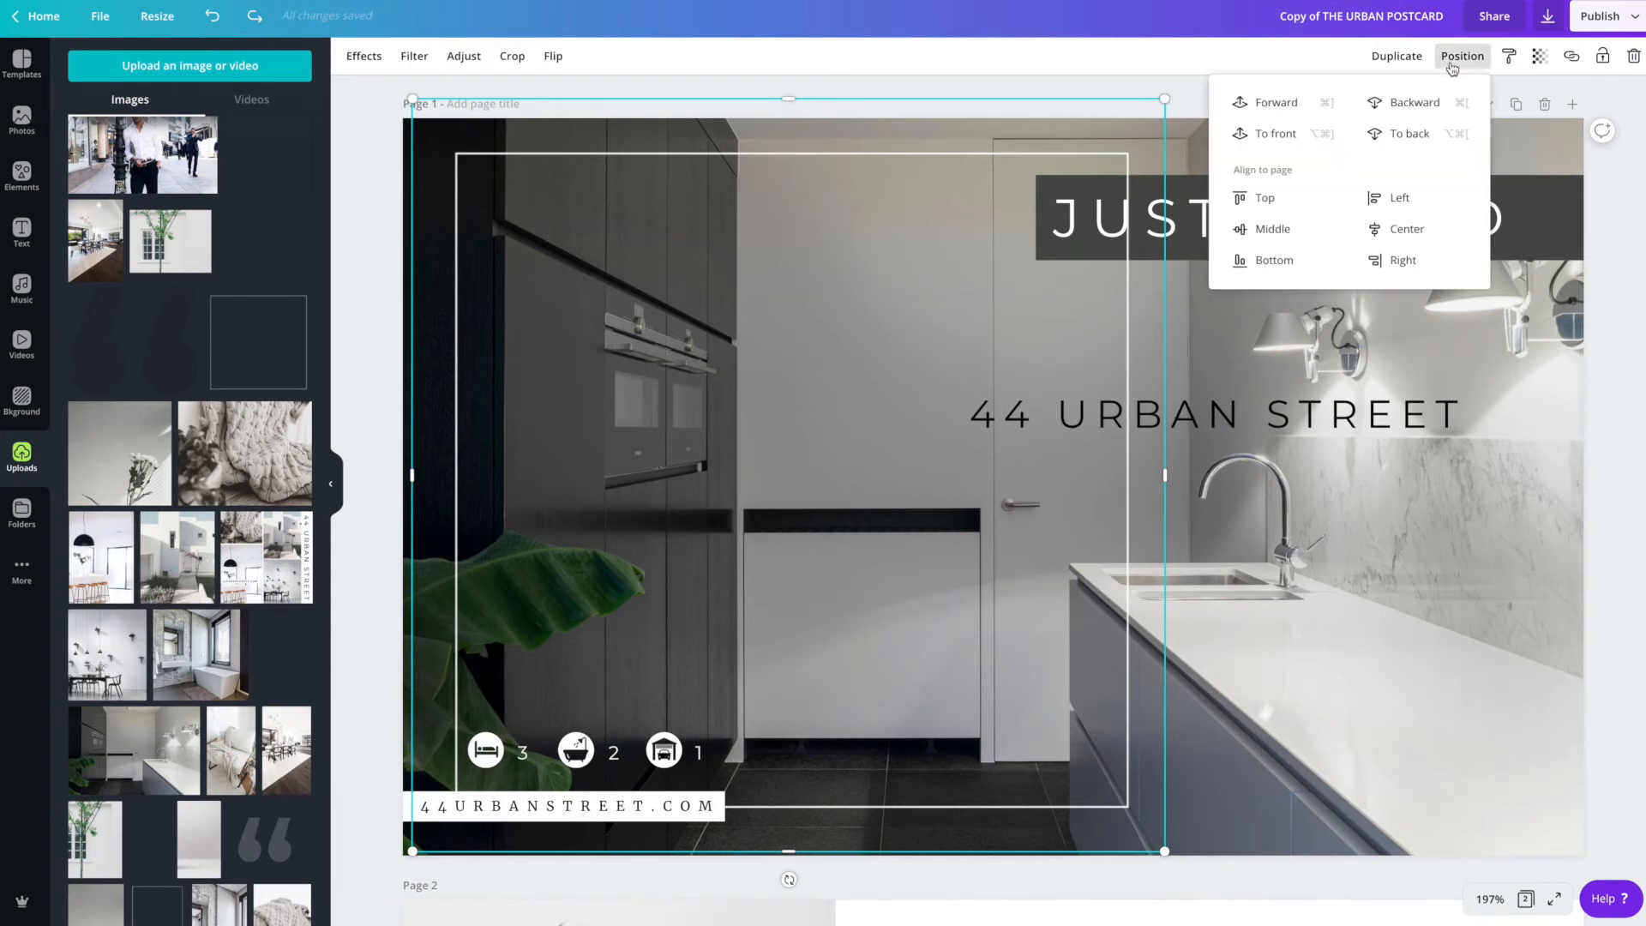
click(1275, 135)
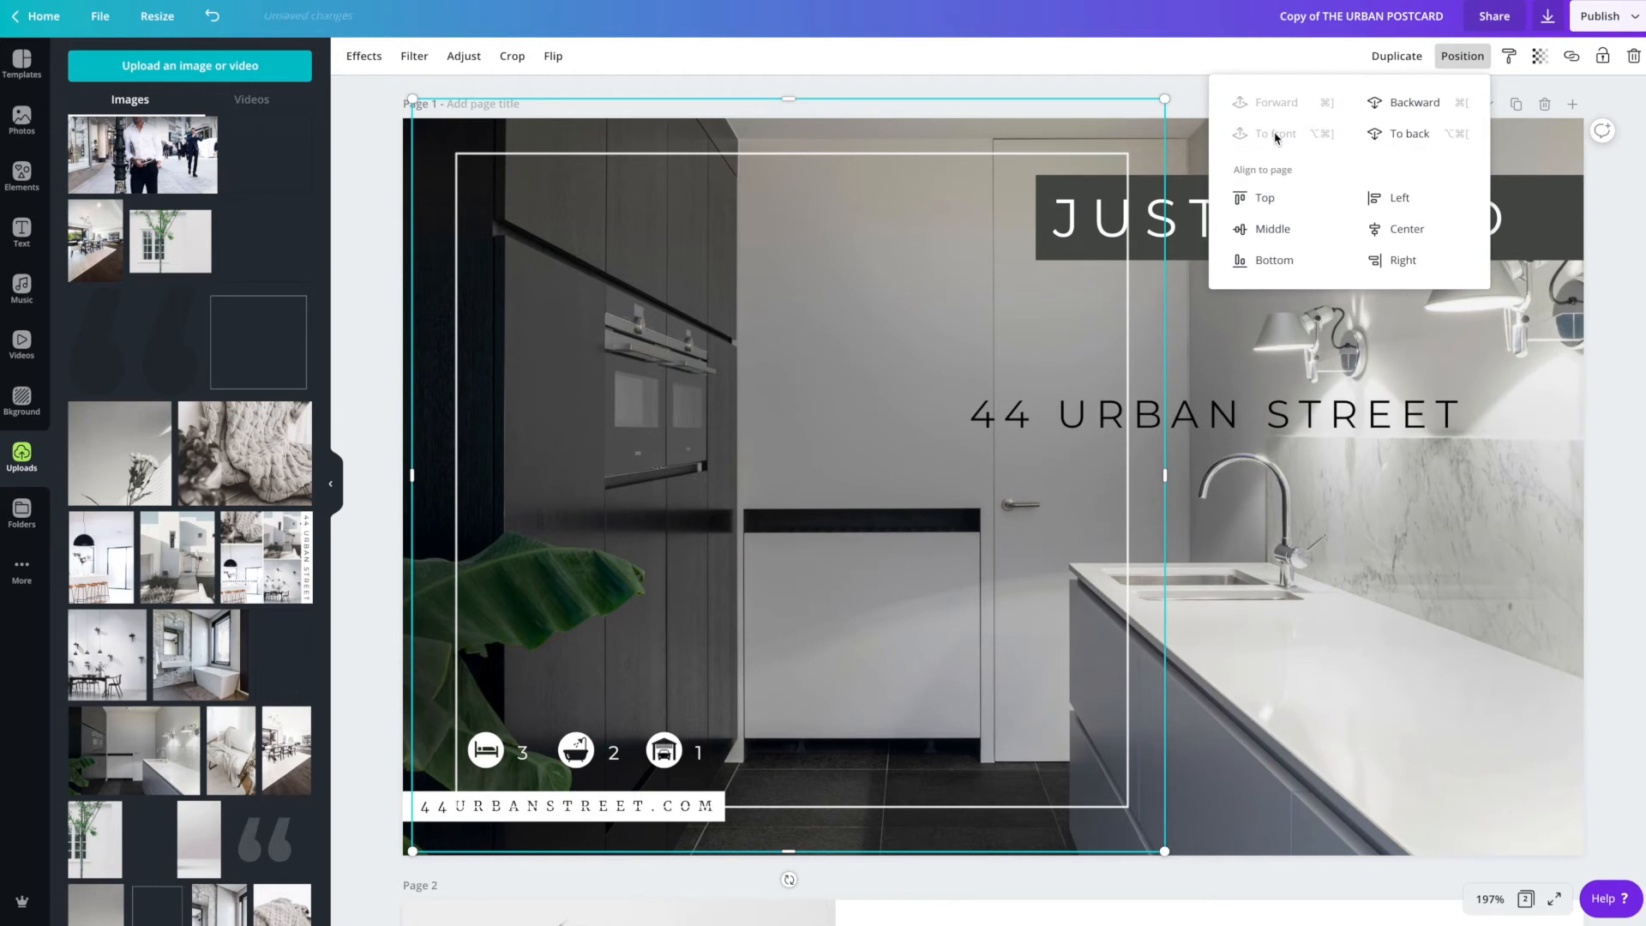
click(1407, 134)
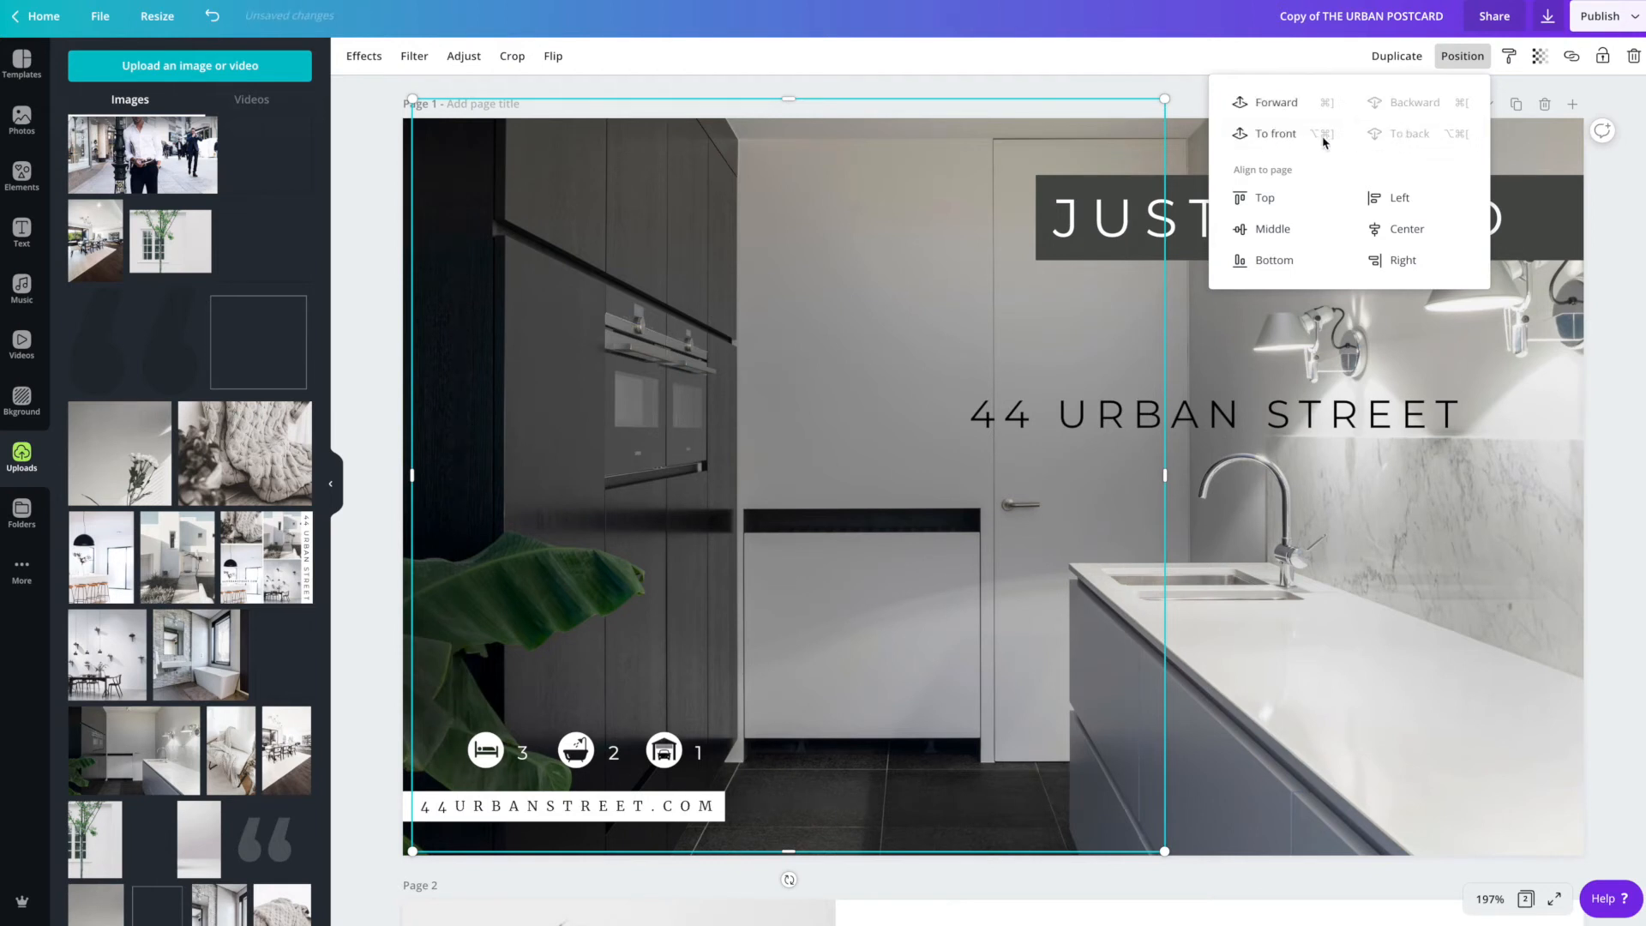
click(1268, 134)
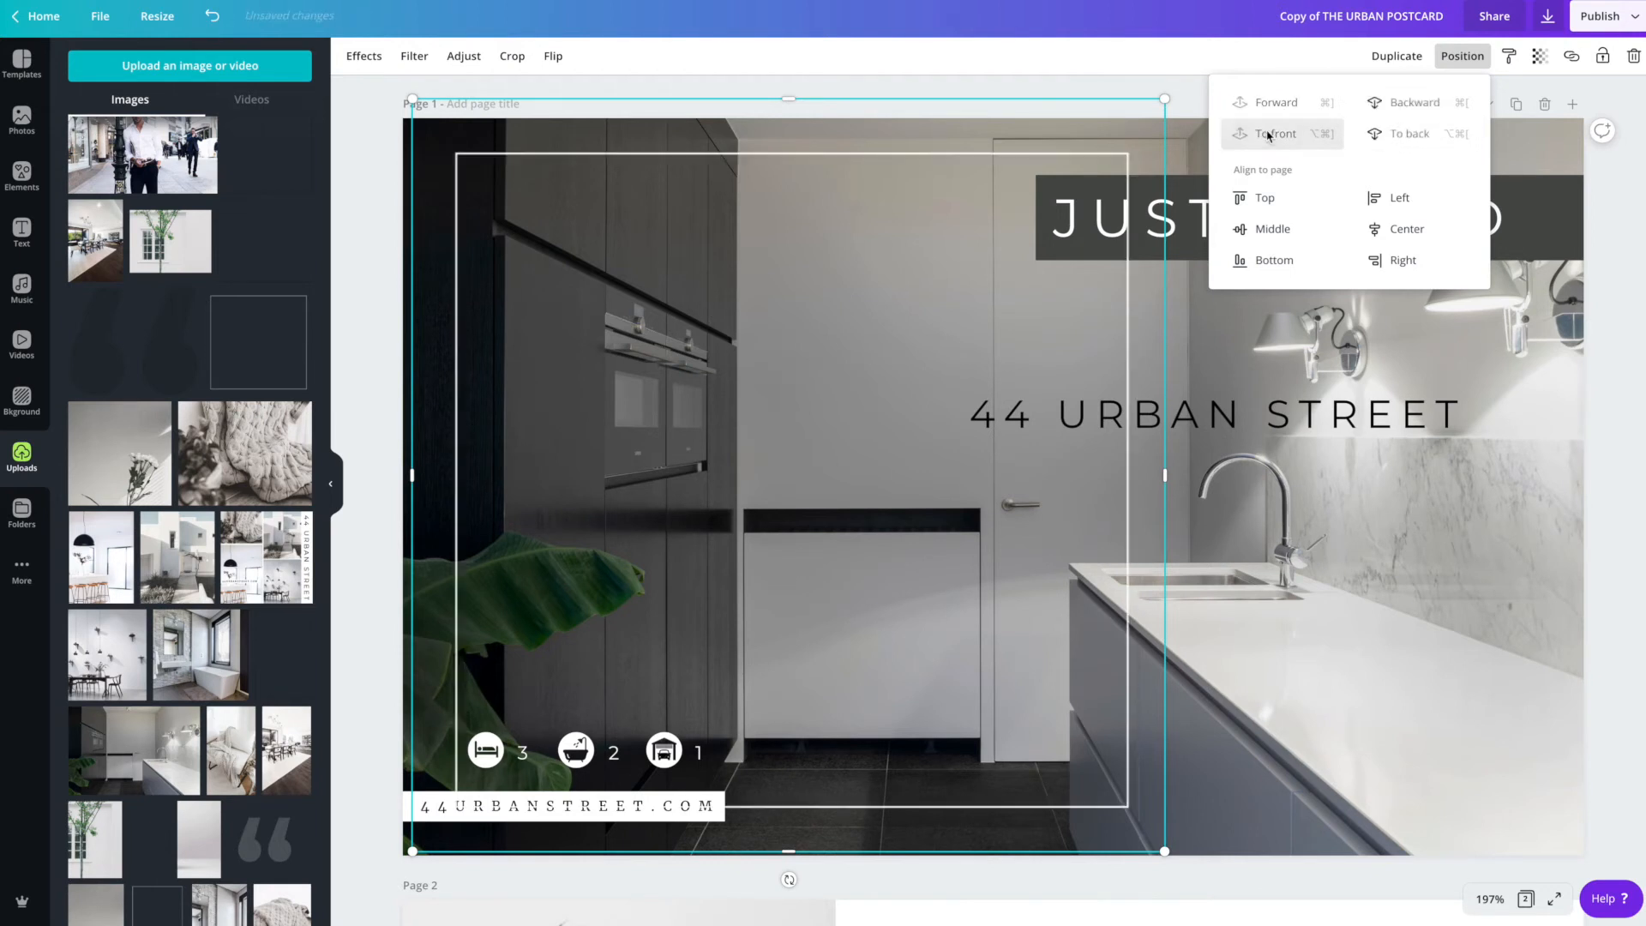
Move the white outline frame backward in single layer steps until it sits behind the JUST LISTED banner and the website bar
click(1403, 107)
click(1402, 106)
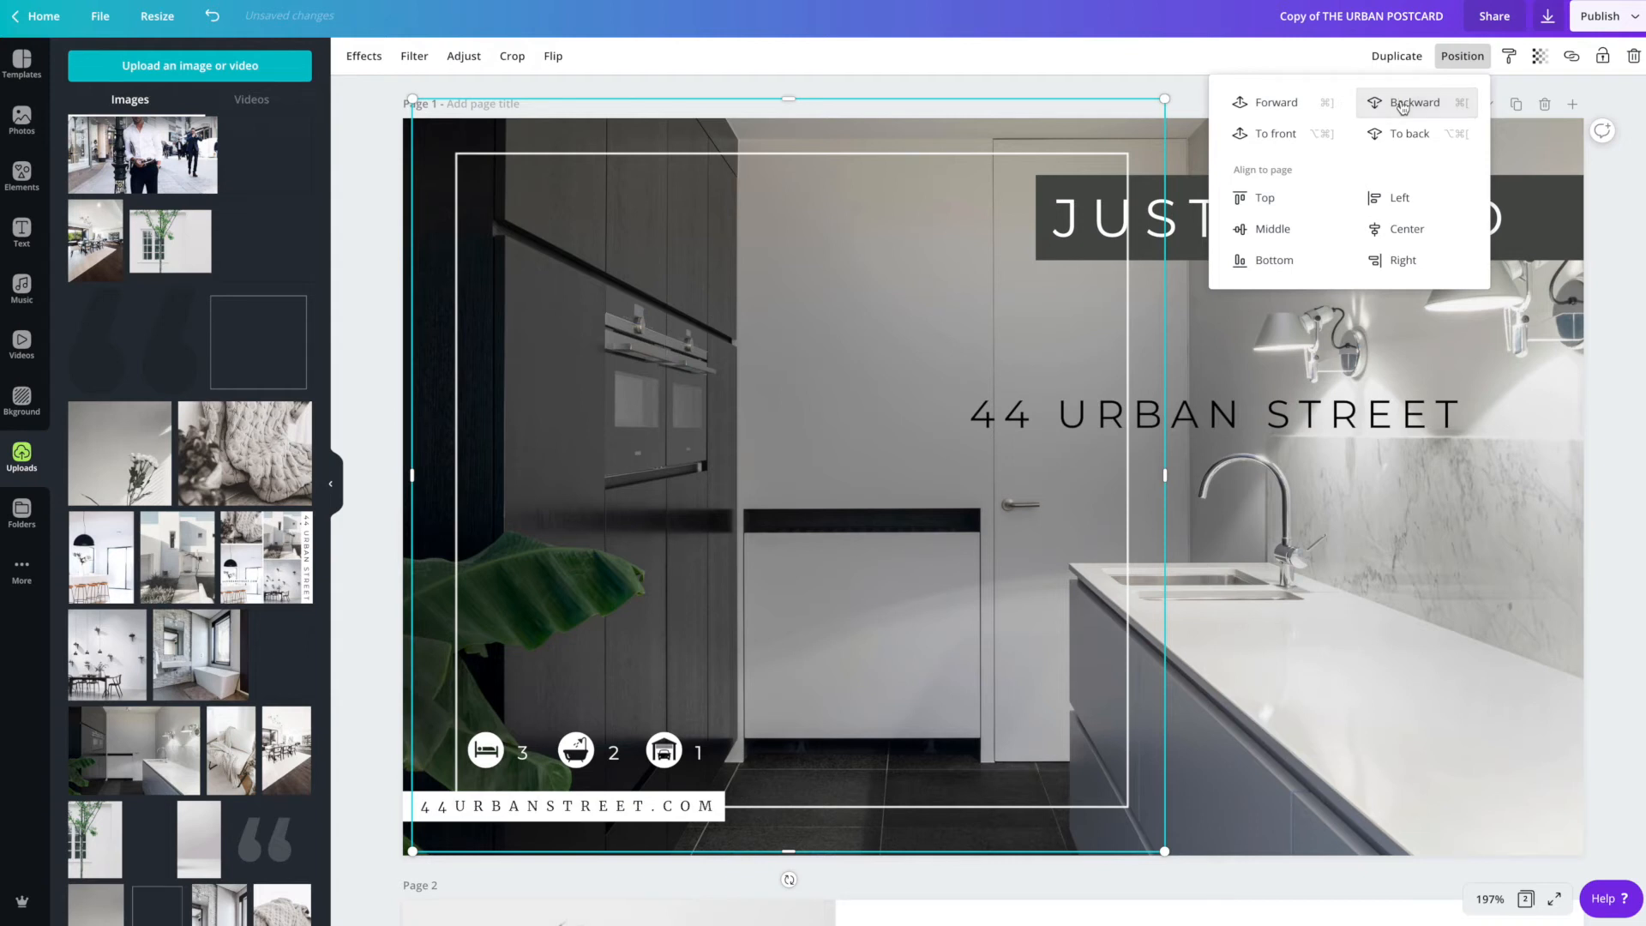
click(1402, 107)
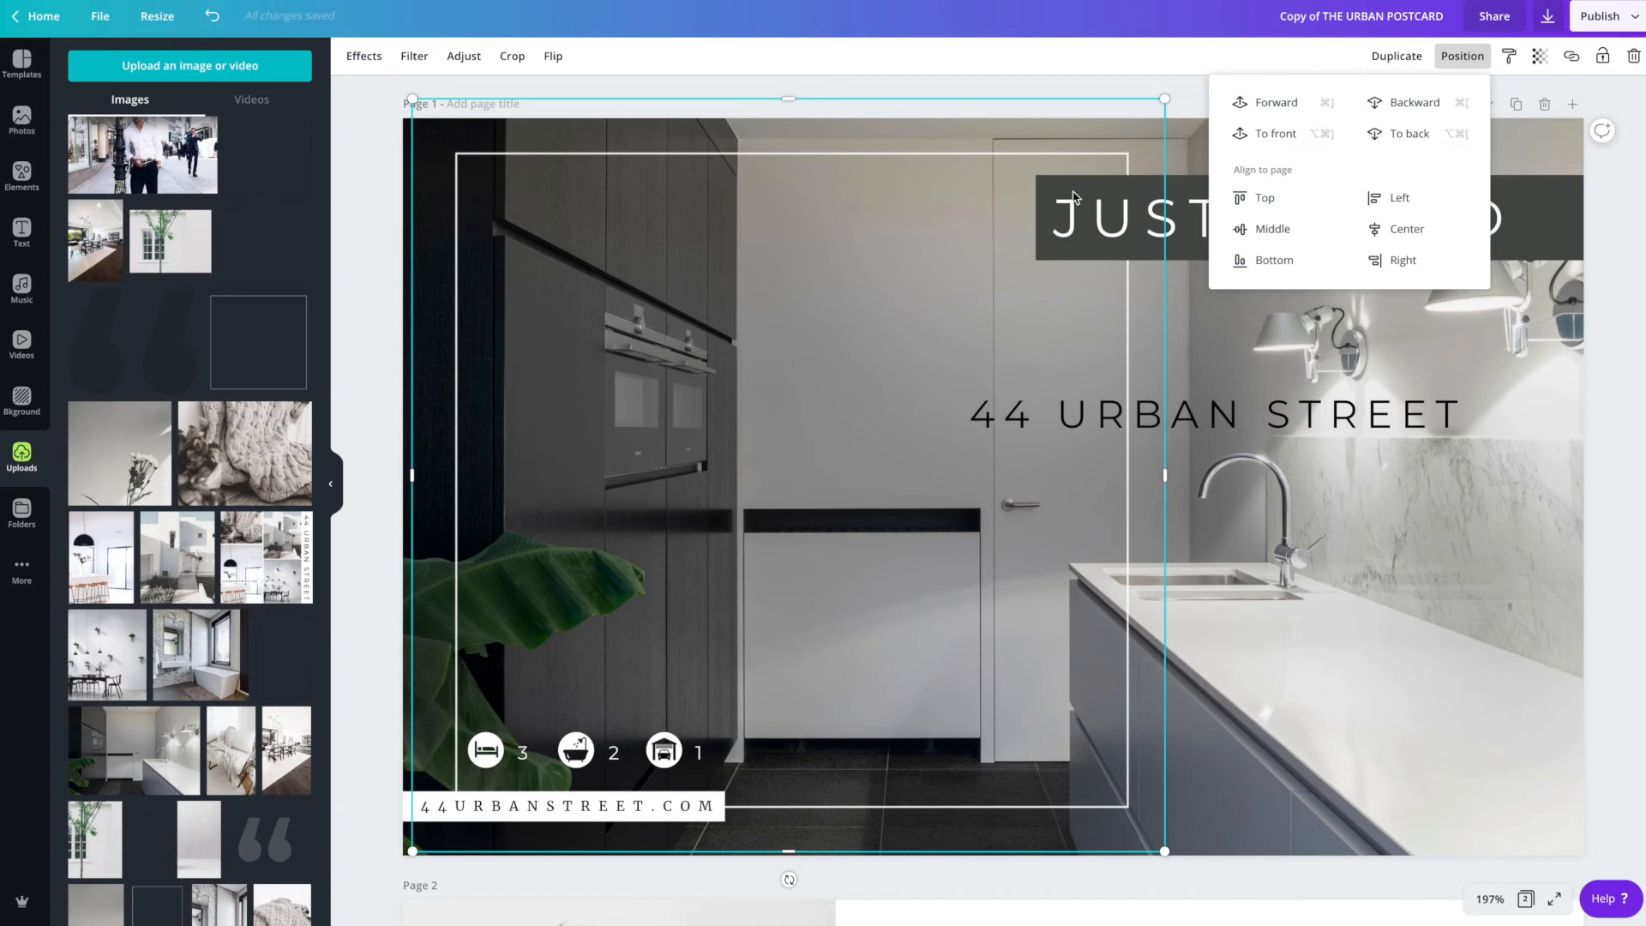
click(1260, 104)
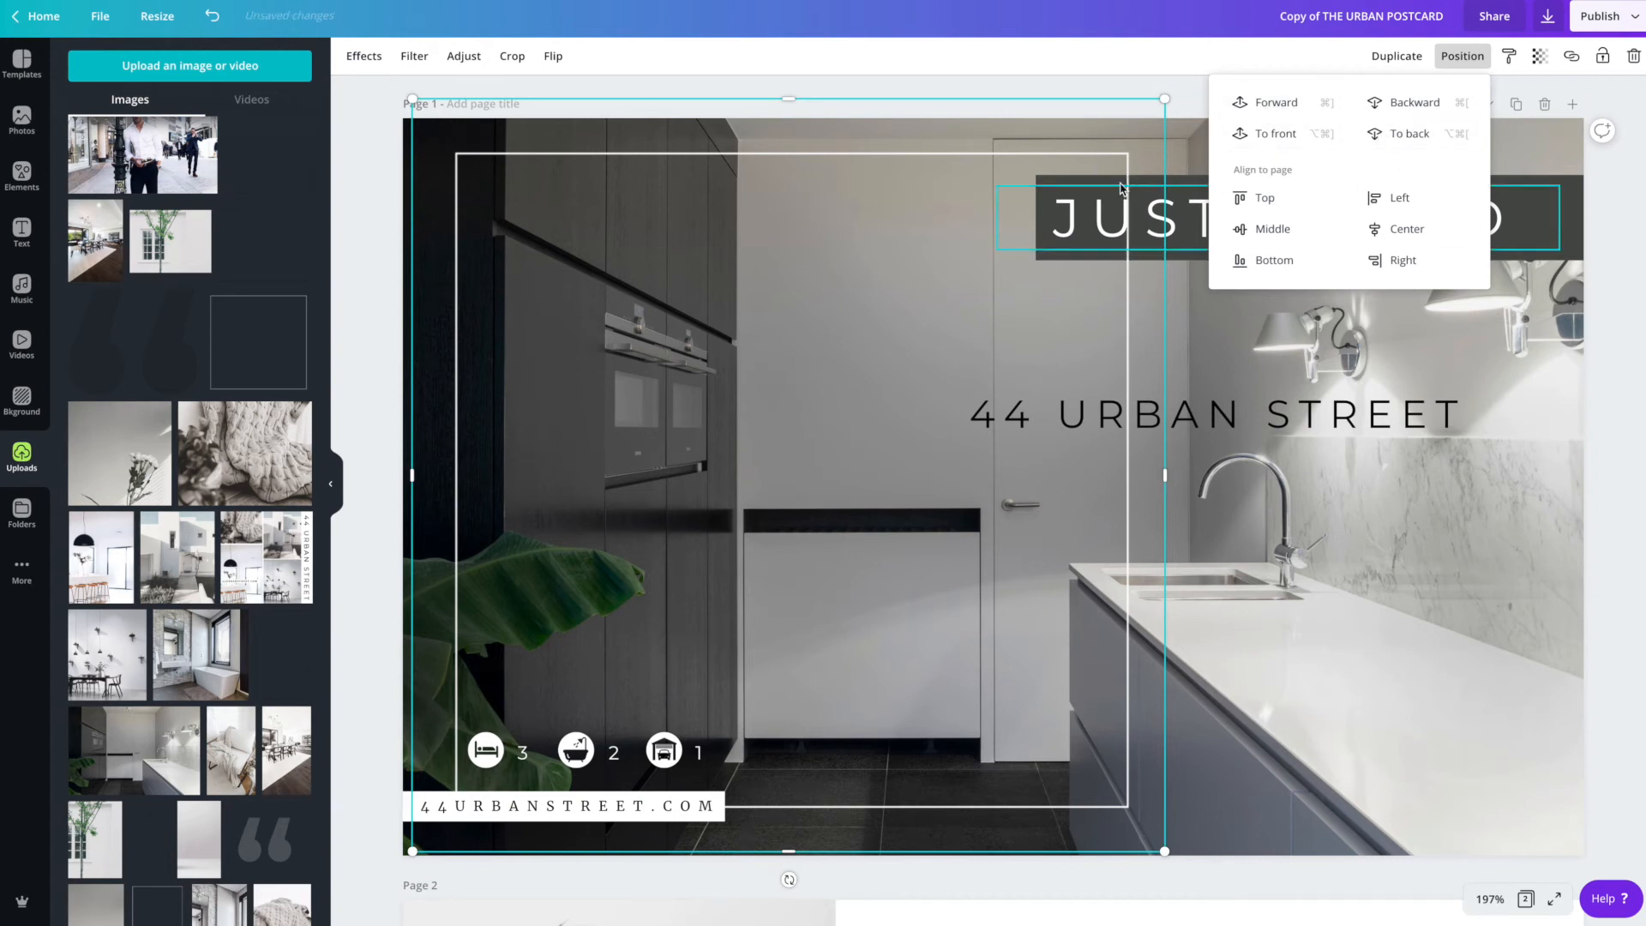
click(1394, 107)
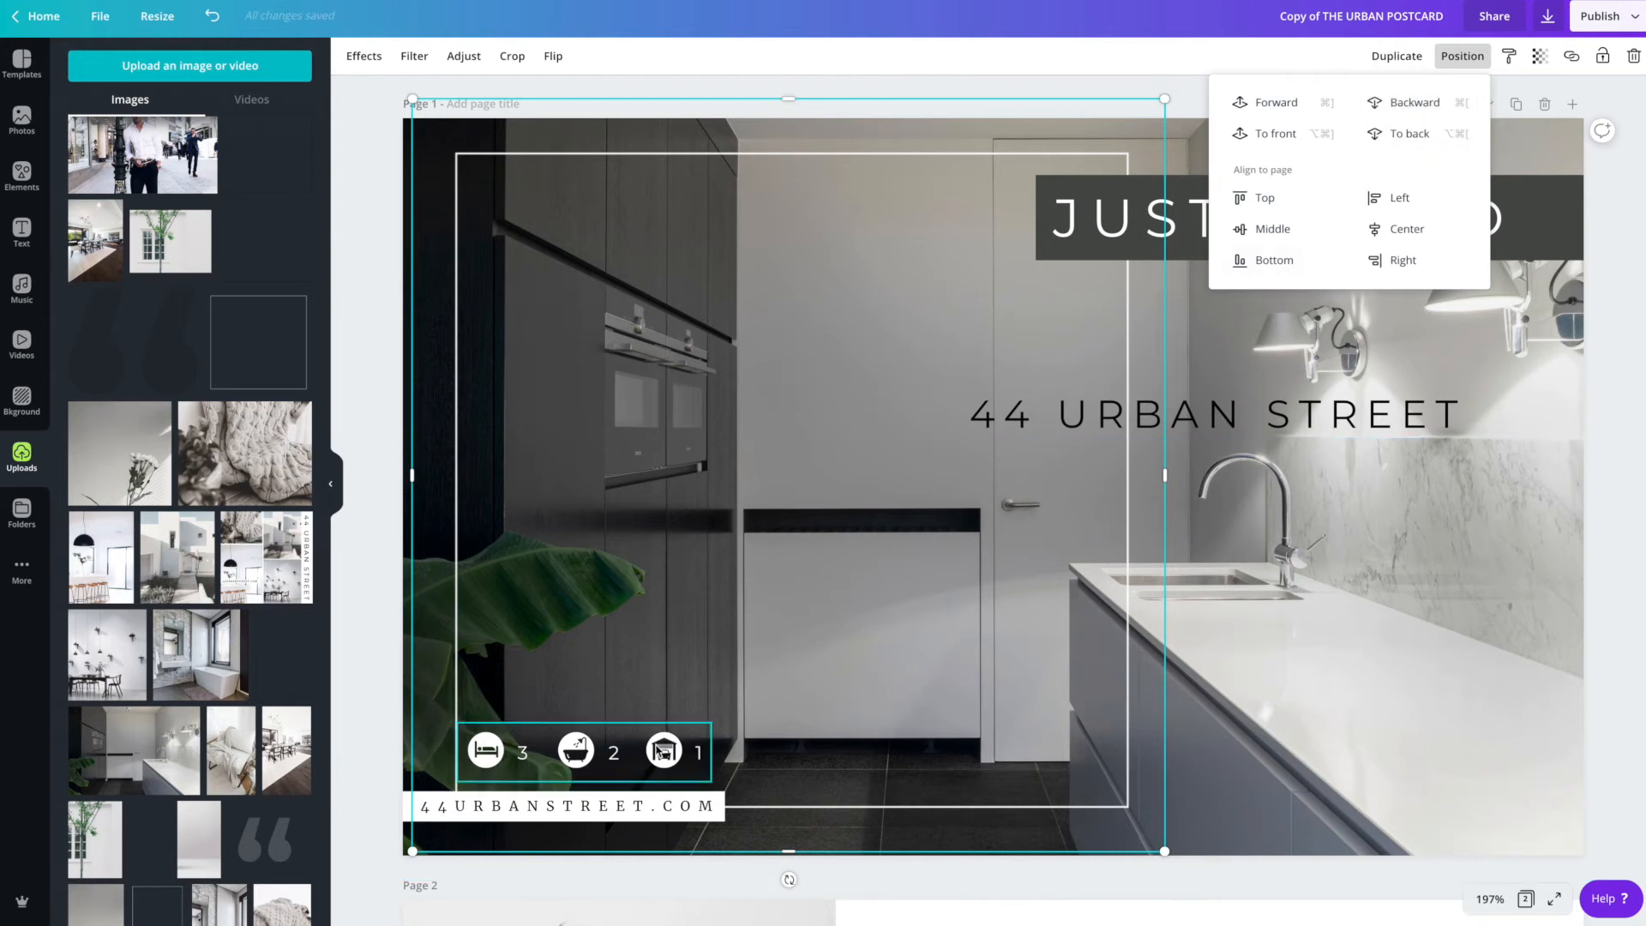
Shift the icon group slightly right inside the white frame and change the number beside the bed icon to 5
click(660, 751)
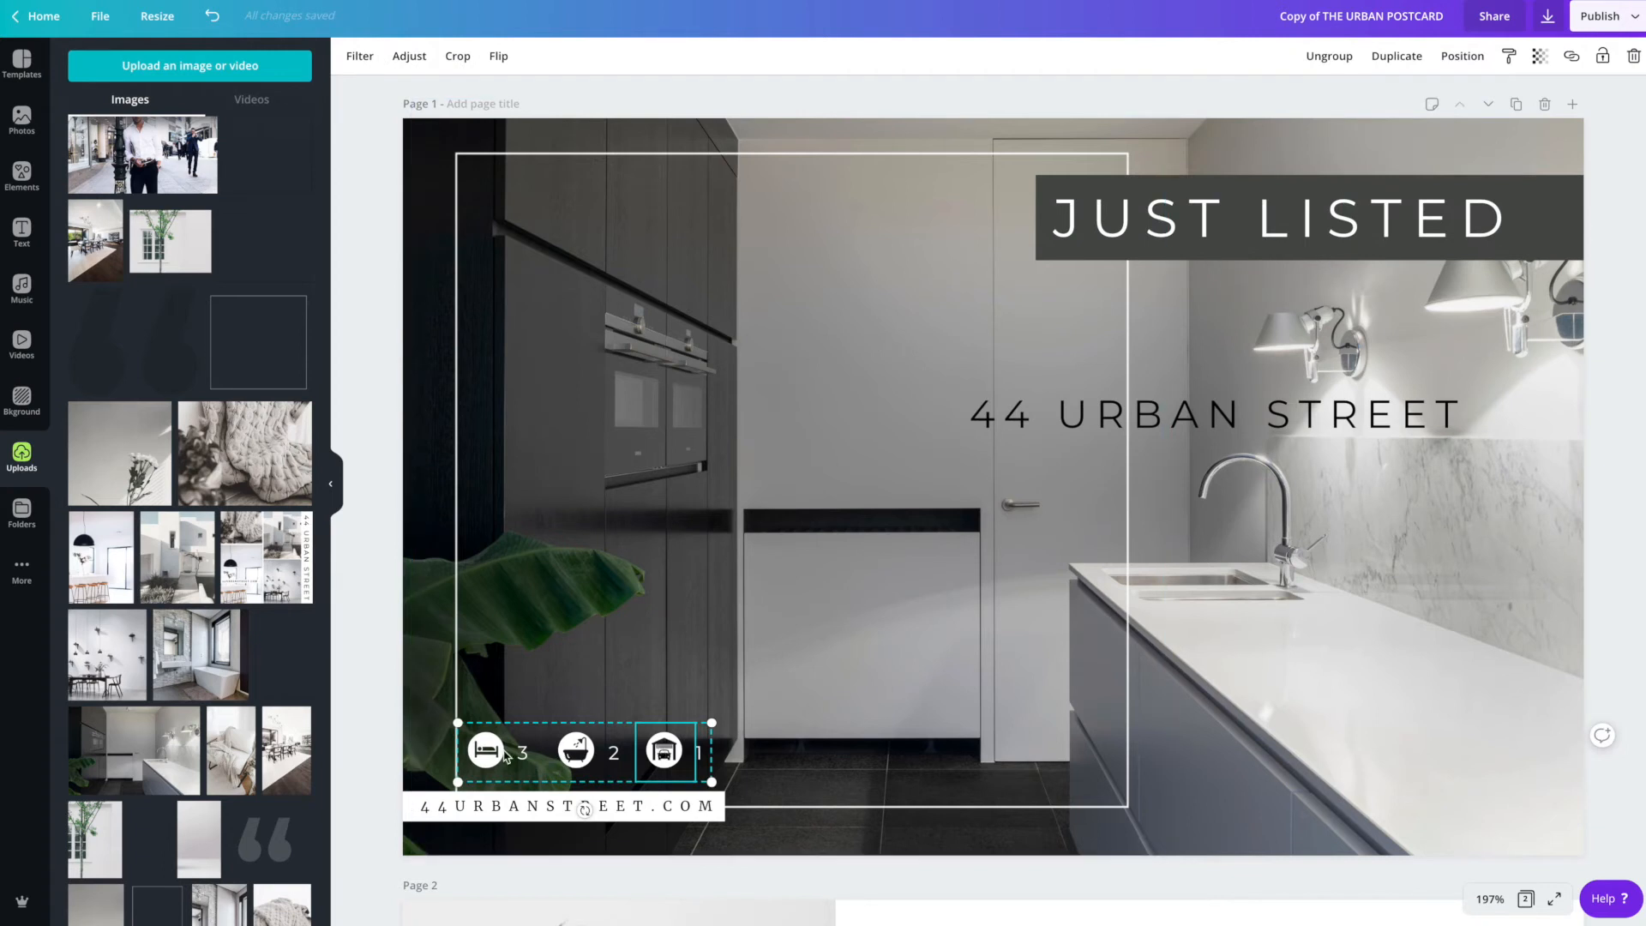
drag(485, 739, 499, 740)
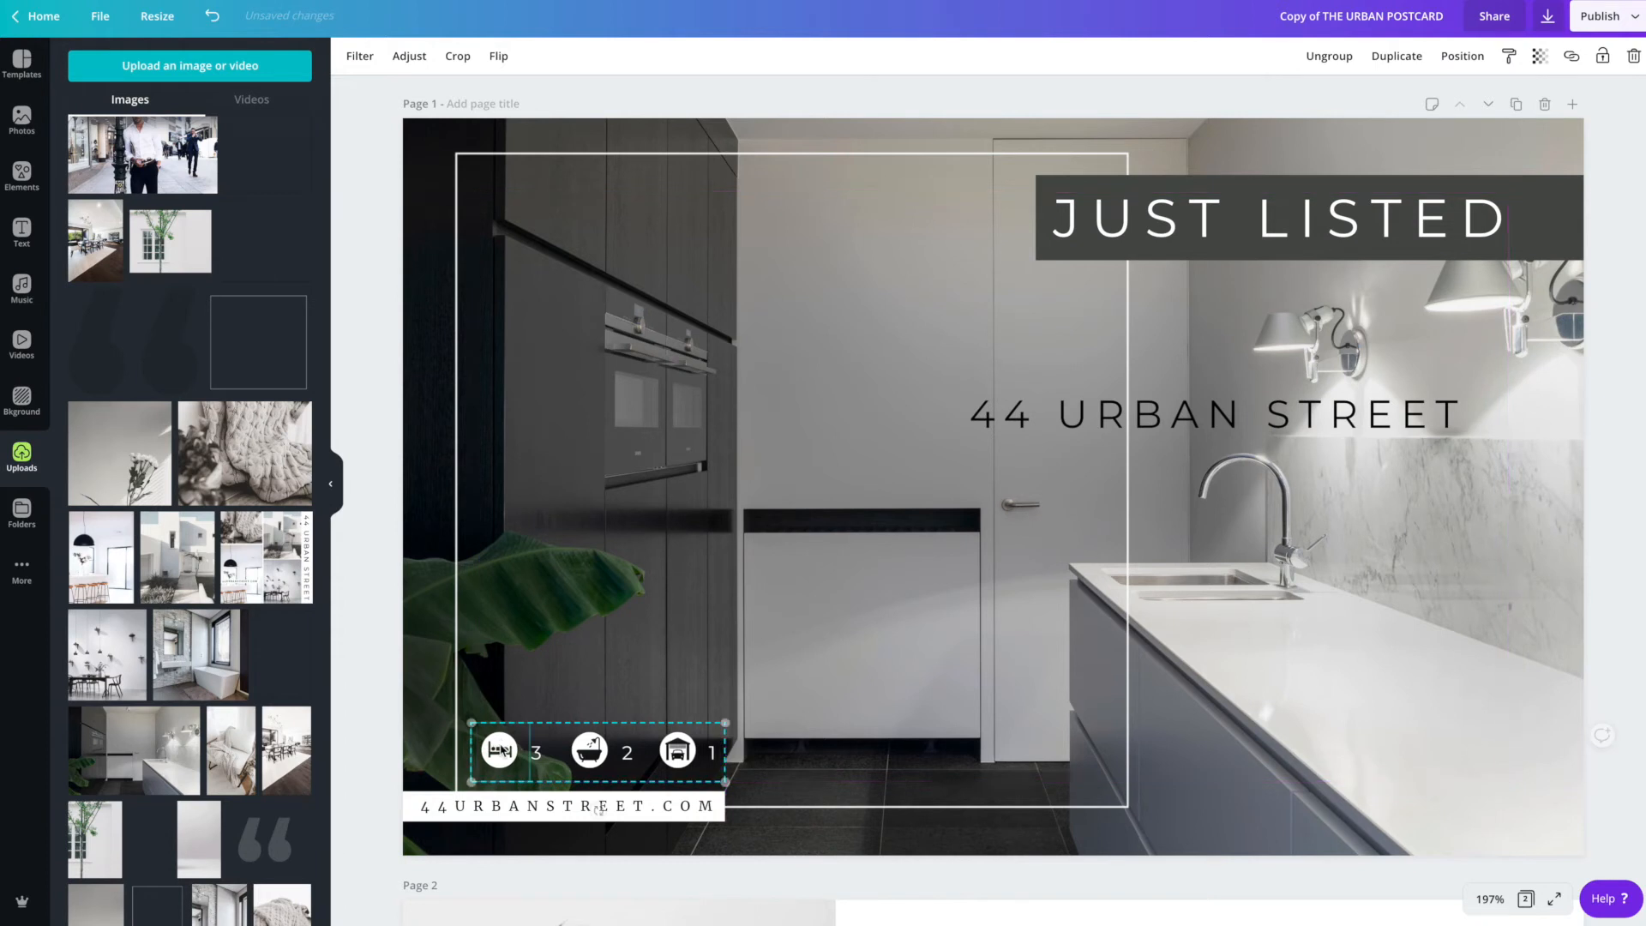
click(535, 753)
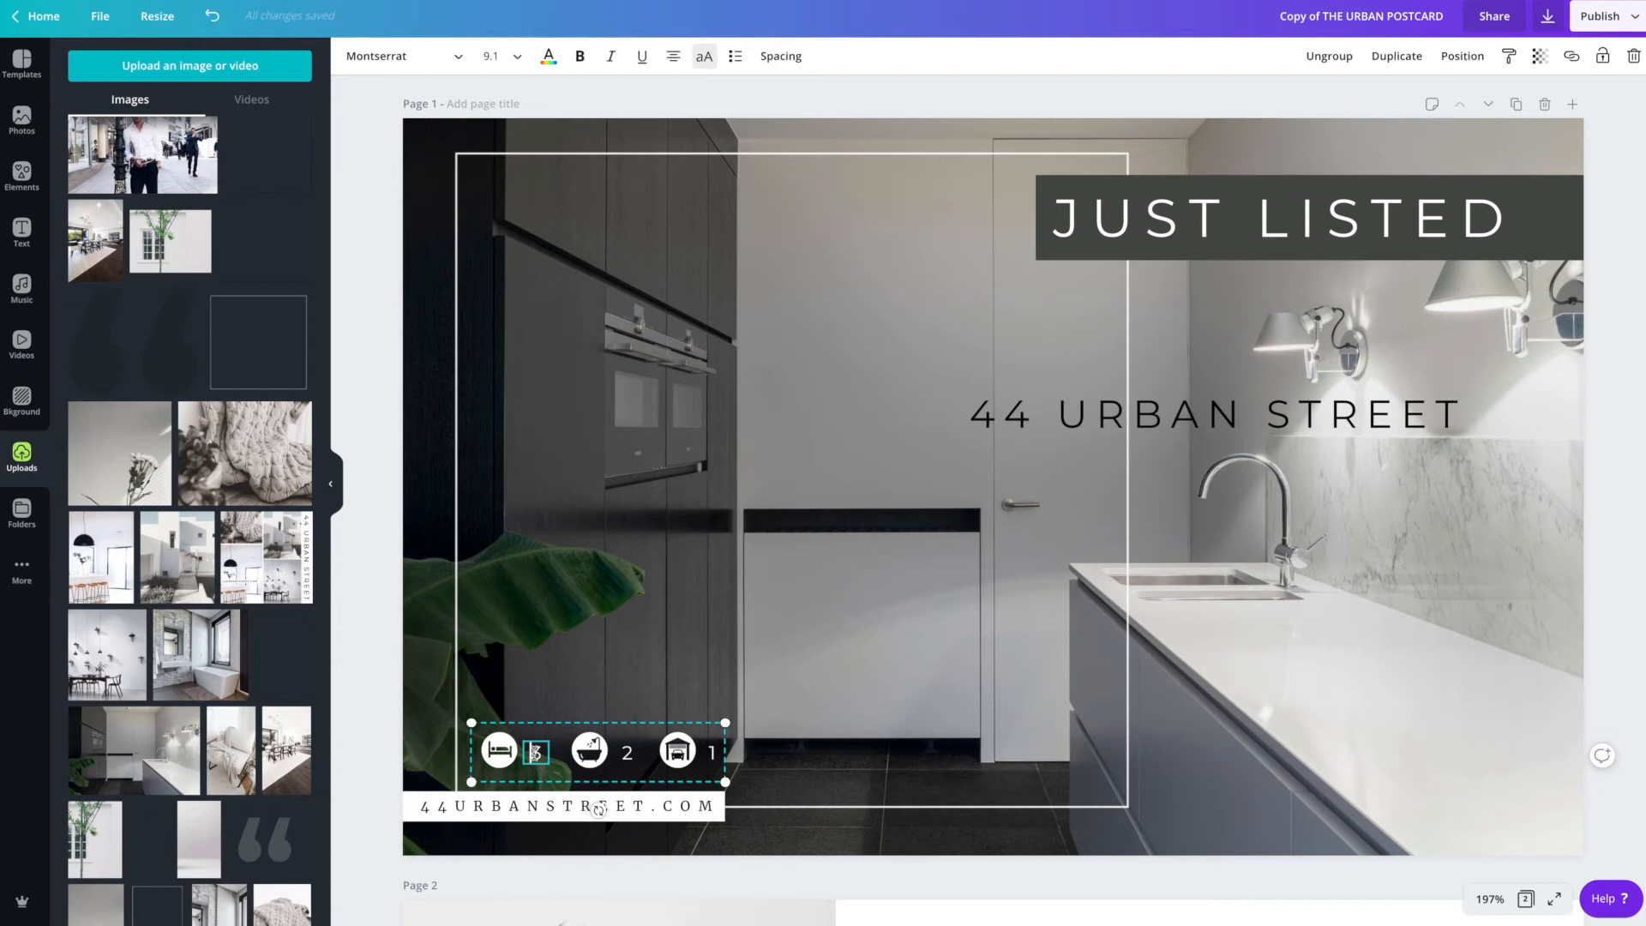
double_click(535, 753)
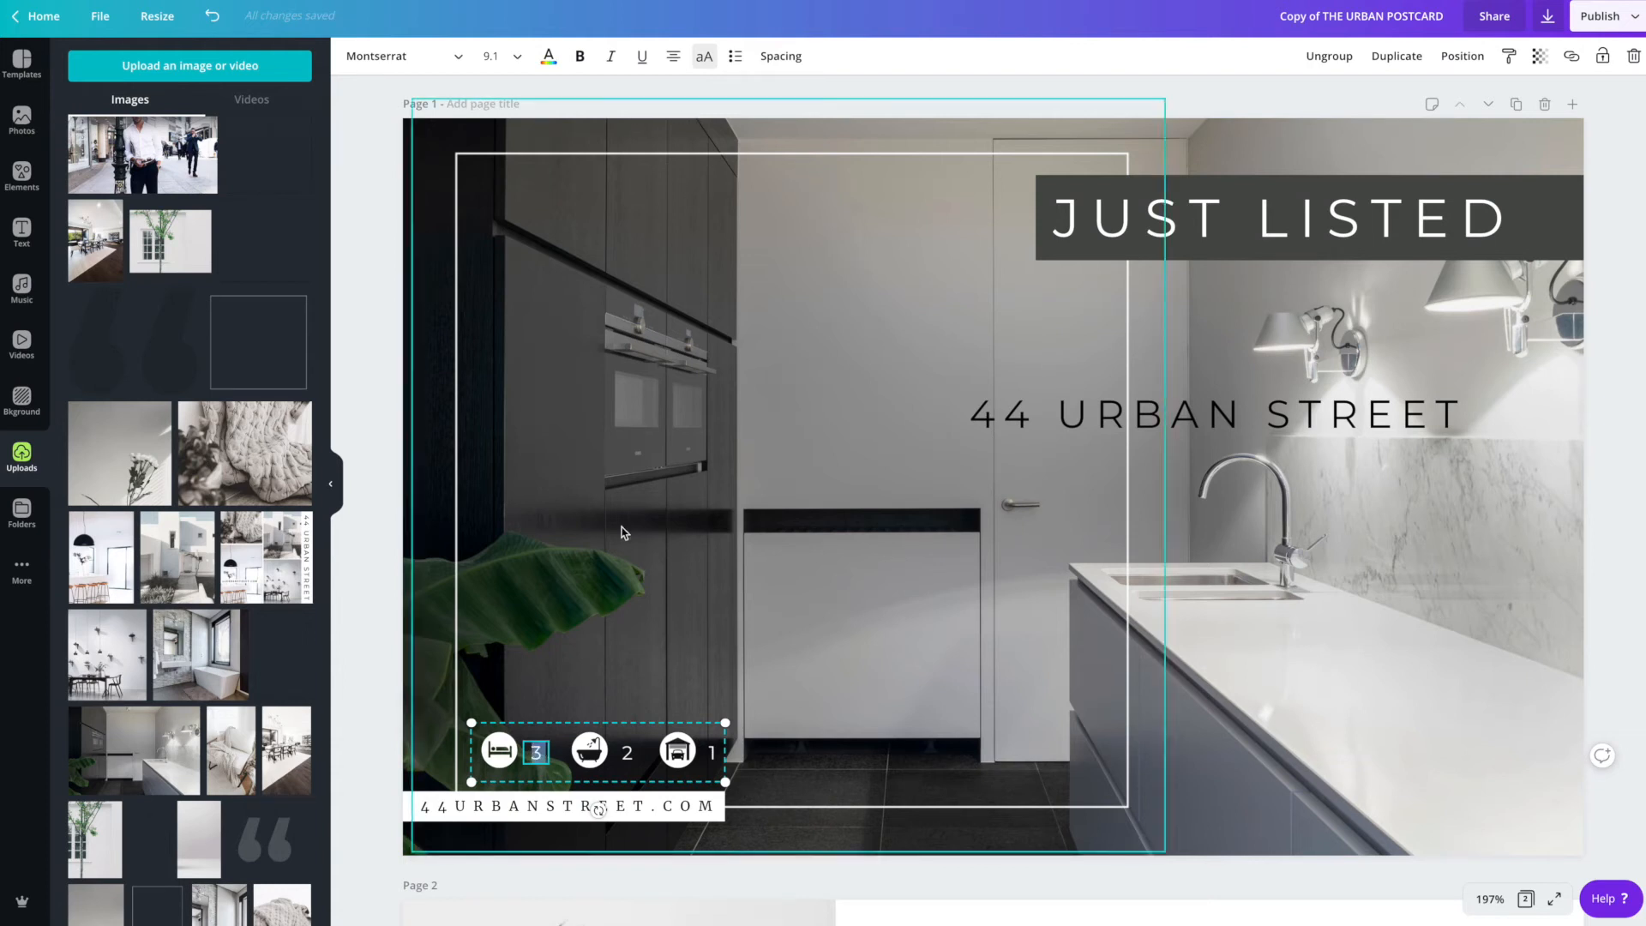
text(5)
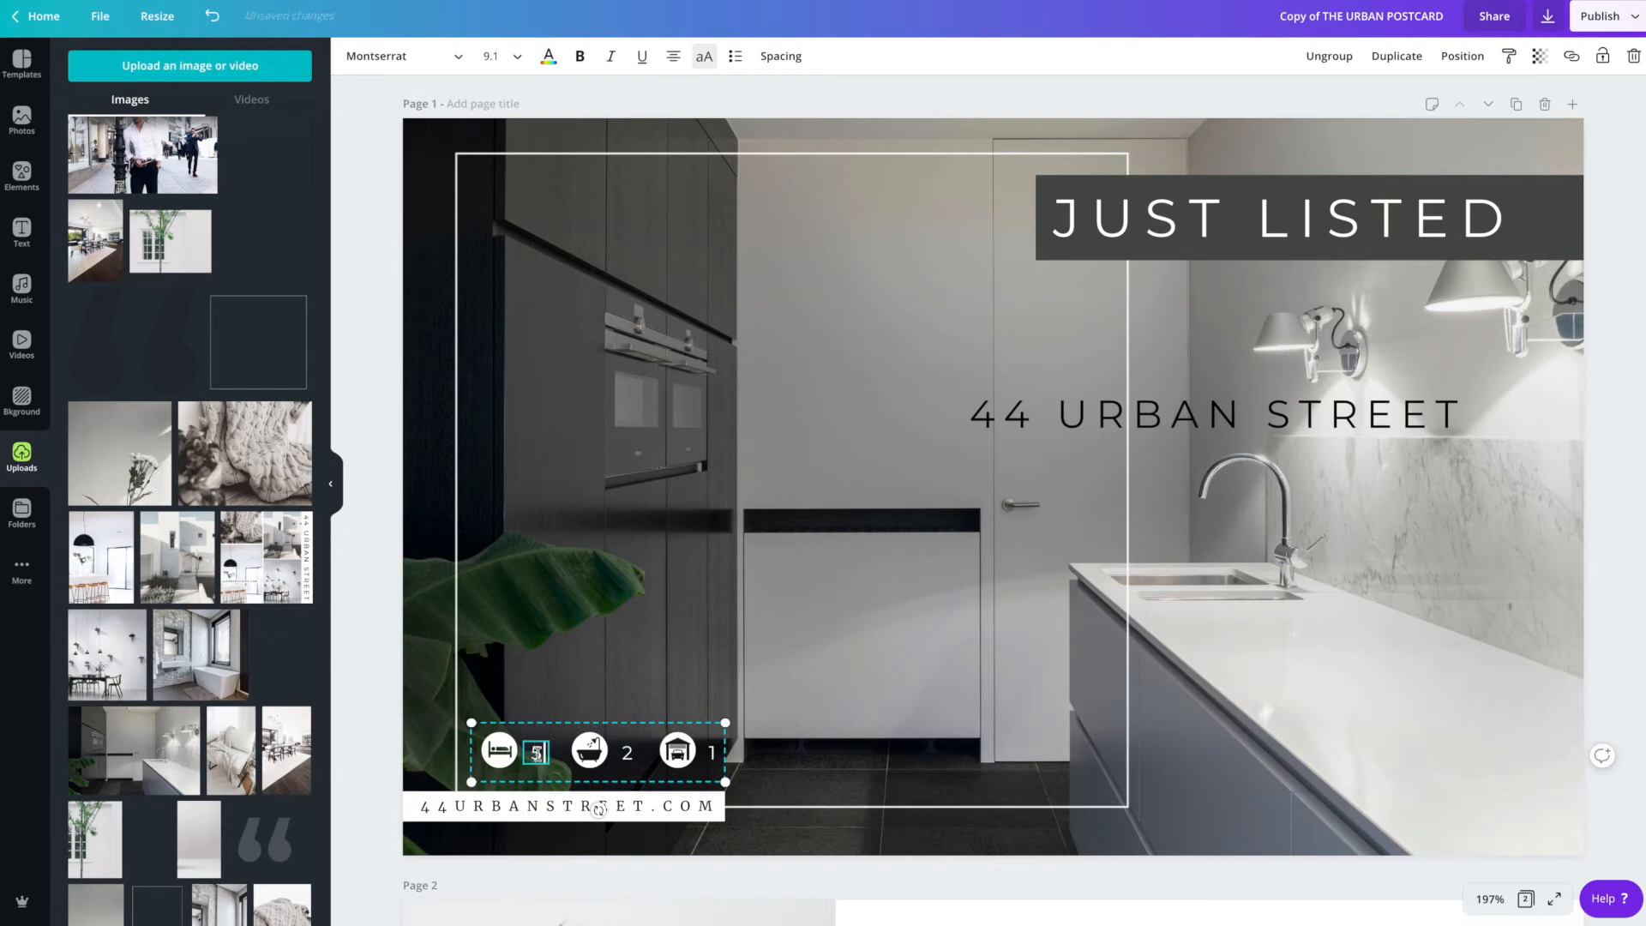
Replace the realtor portrait on page 2 with the uploaded street photo of the man in a white shirt
scroll(628, 754, down, 1)
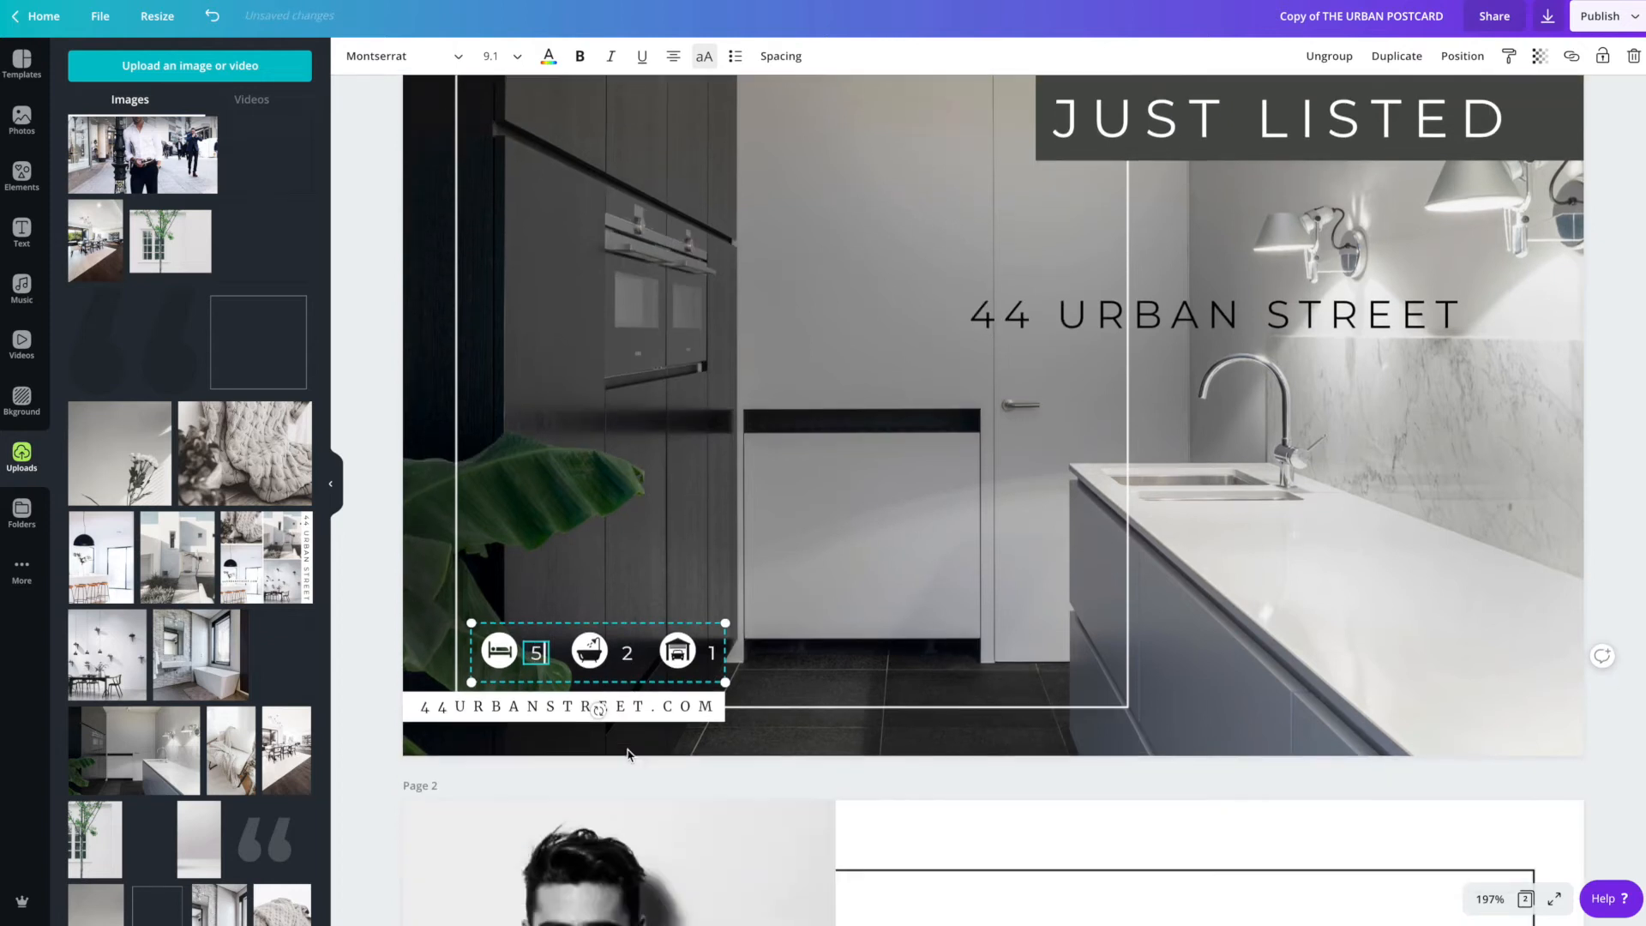
scroll(1208, 515, up, 1)
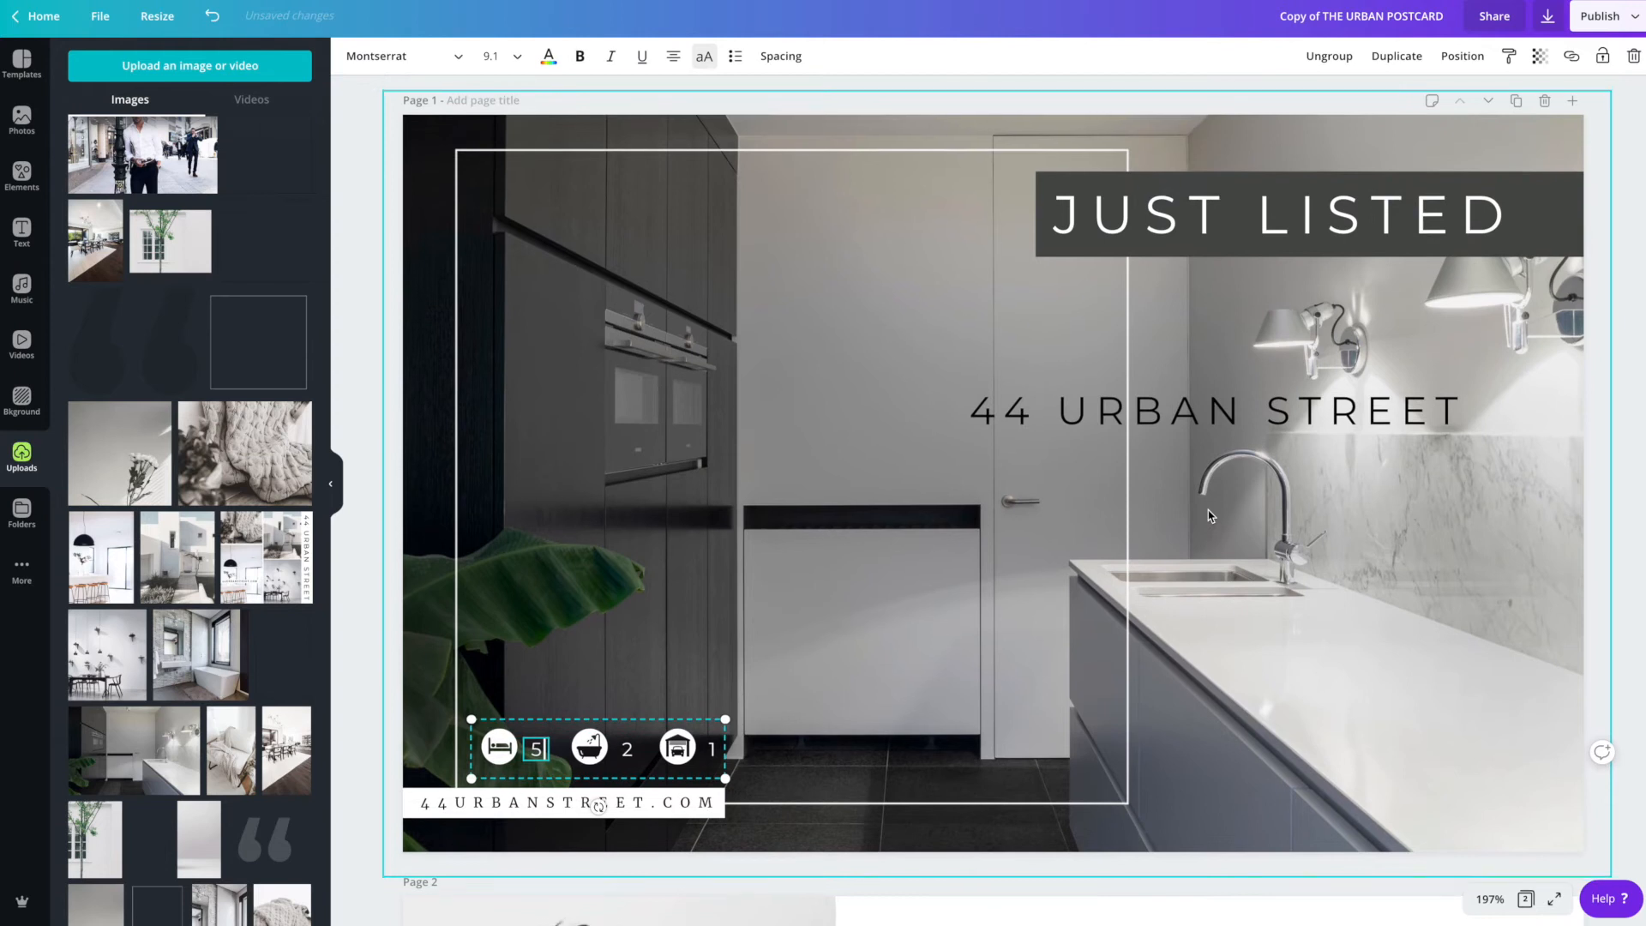
scroll(1226, 600, down, 3)
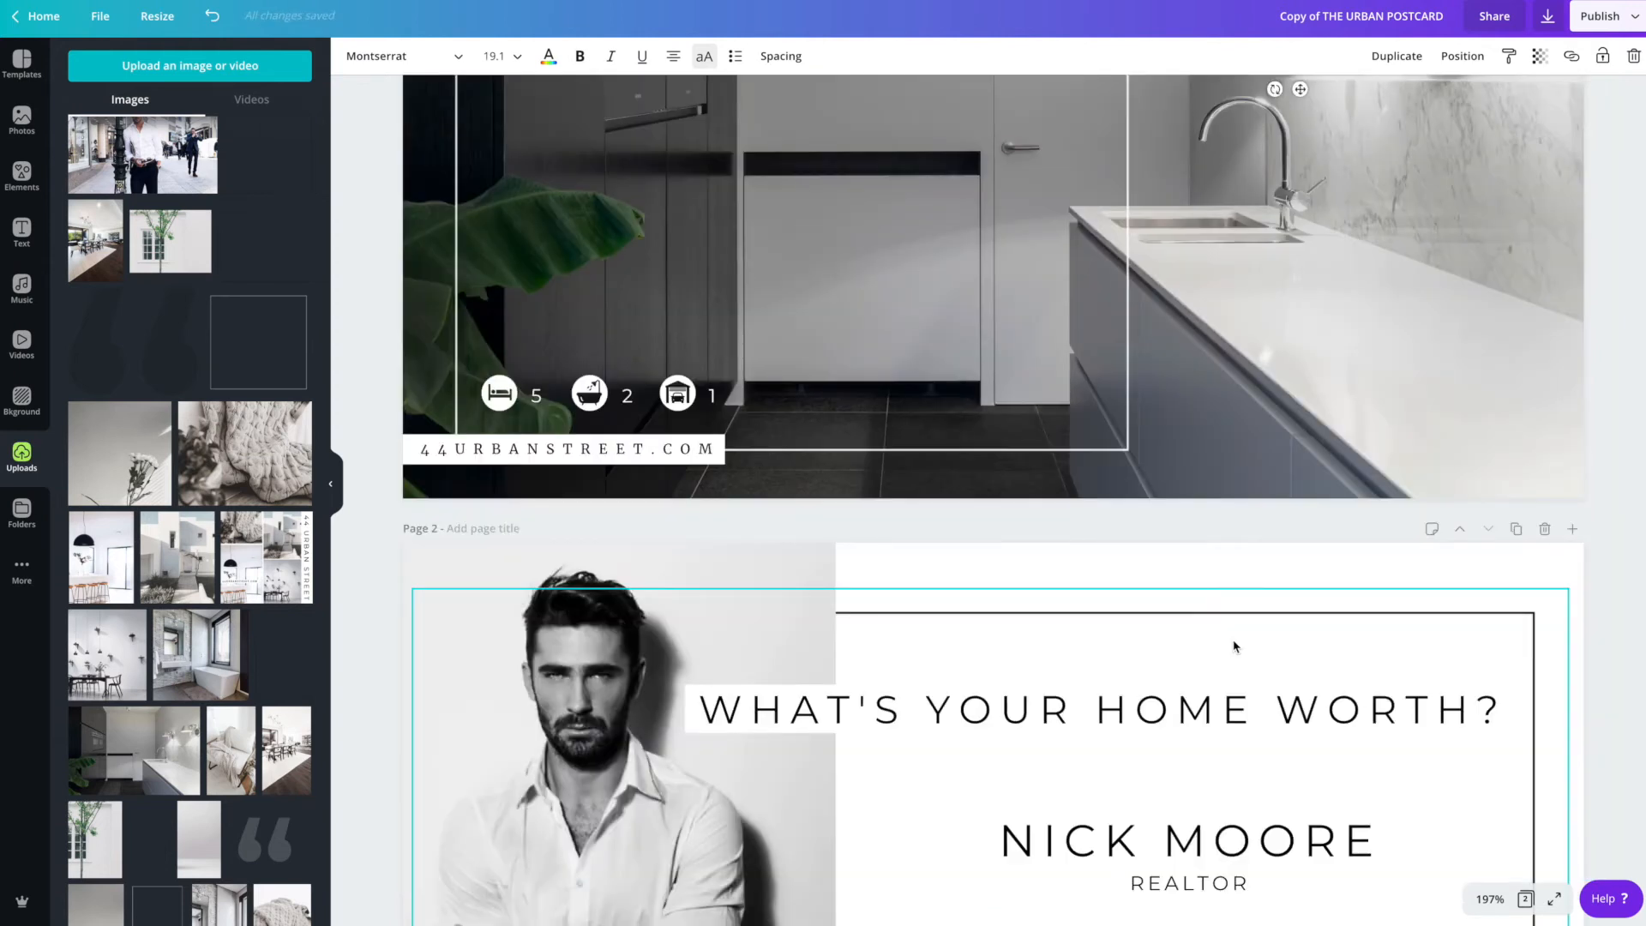
scroll(1234, 646, down, 1)
scroll(1234, 645, down, 3)
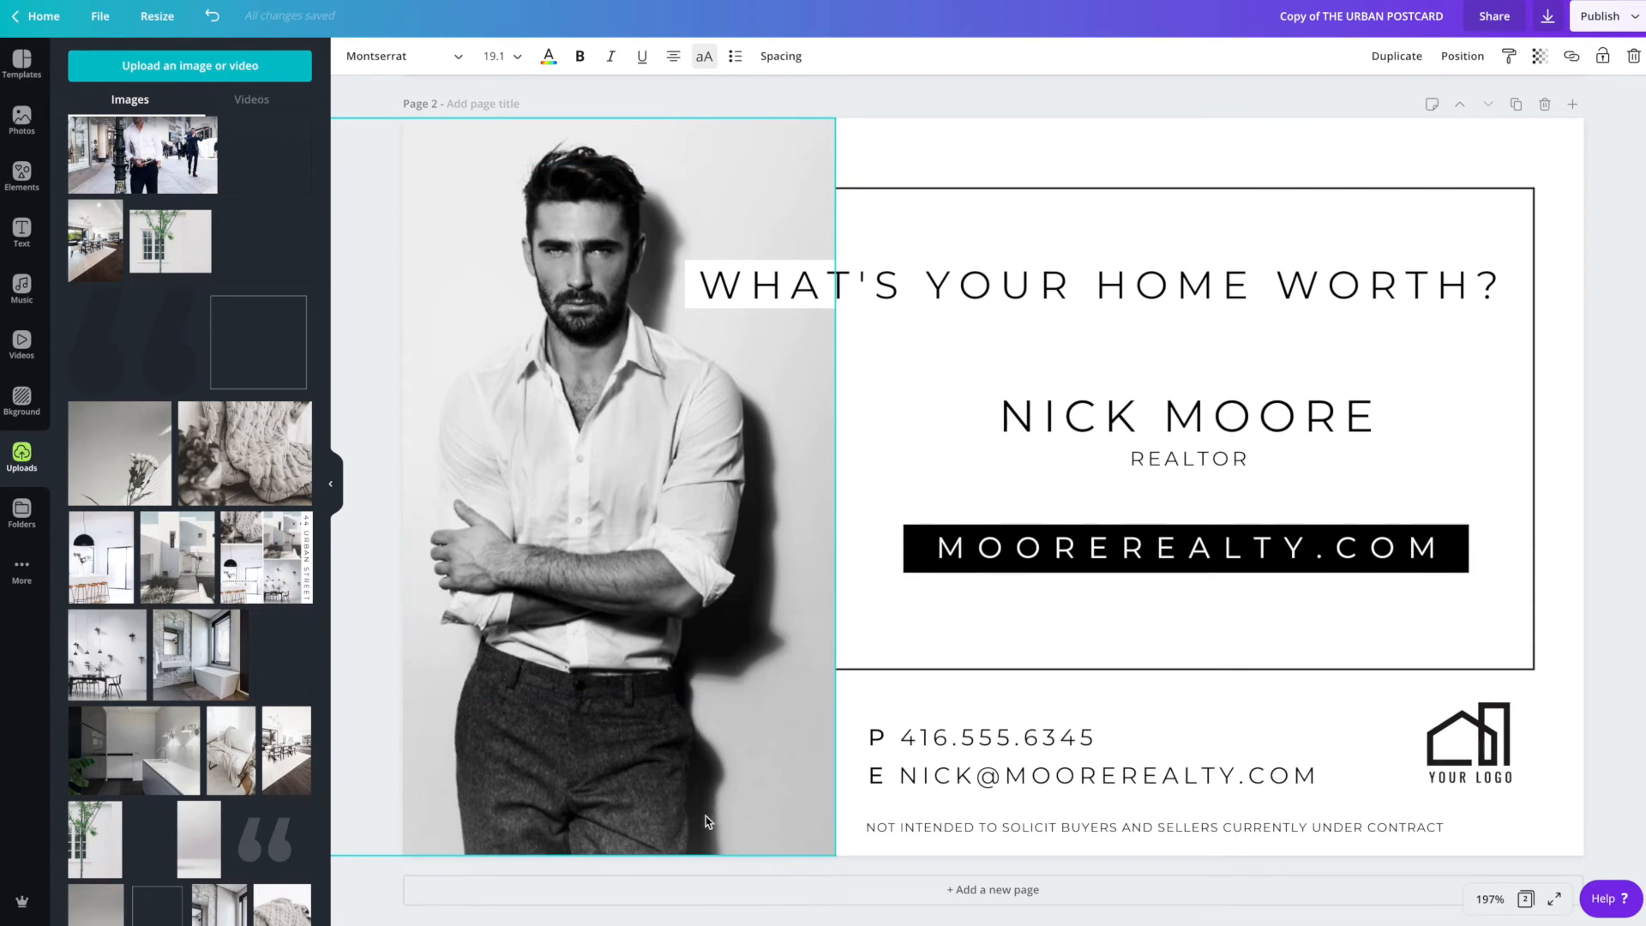
scroll(675, 777, up, 1)
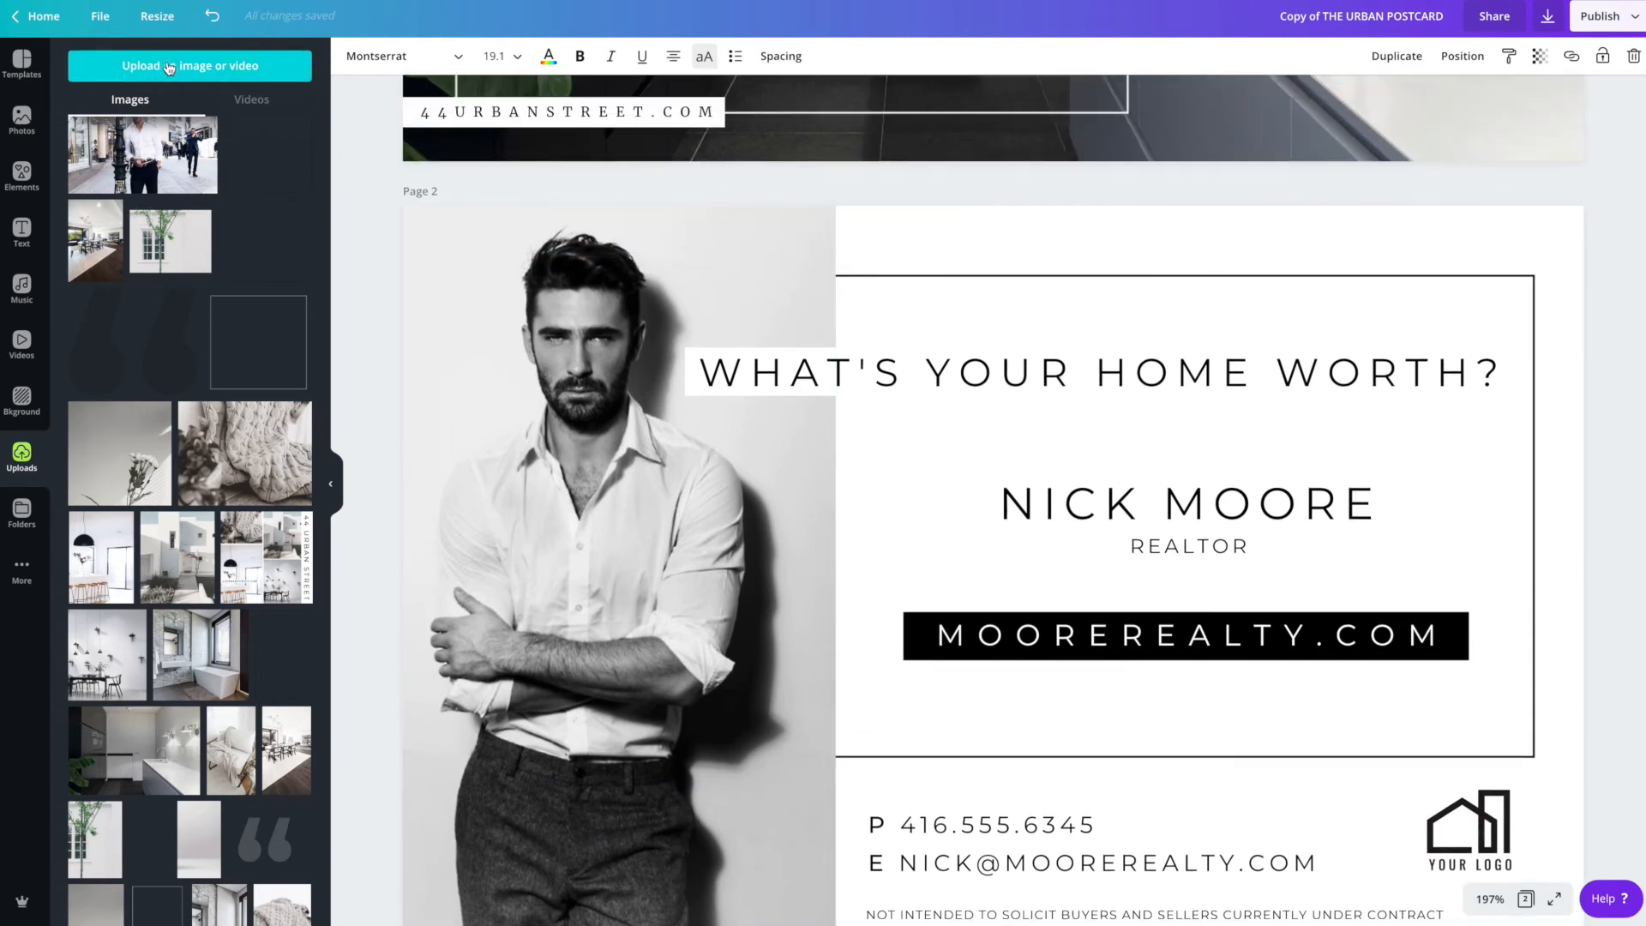
click(743, 271)
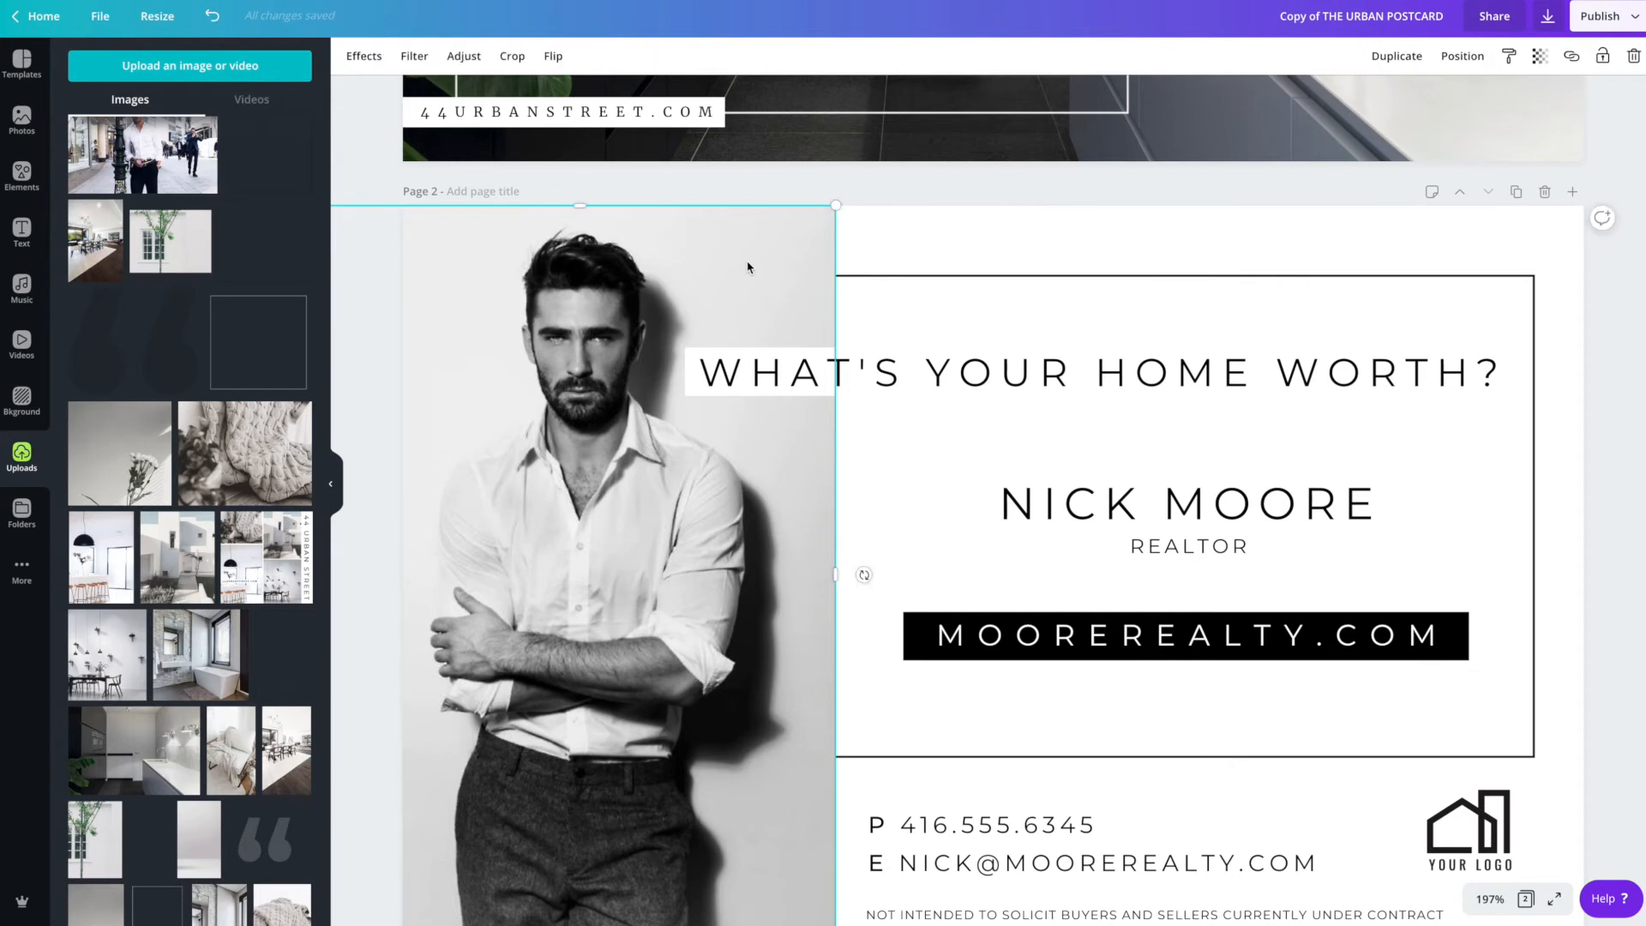
scroll(189, 343, up, 2)
drag(160, 204, 409, 356)
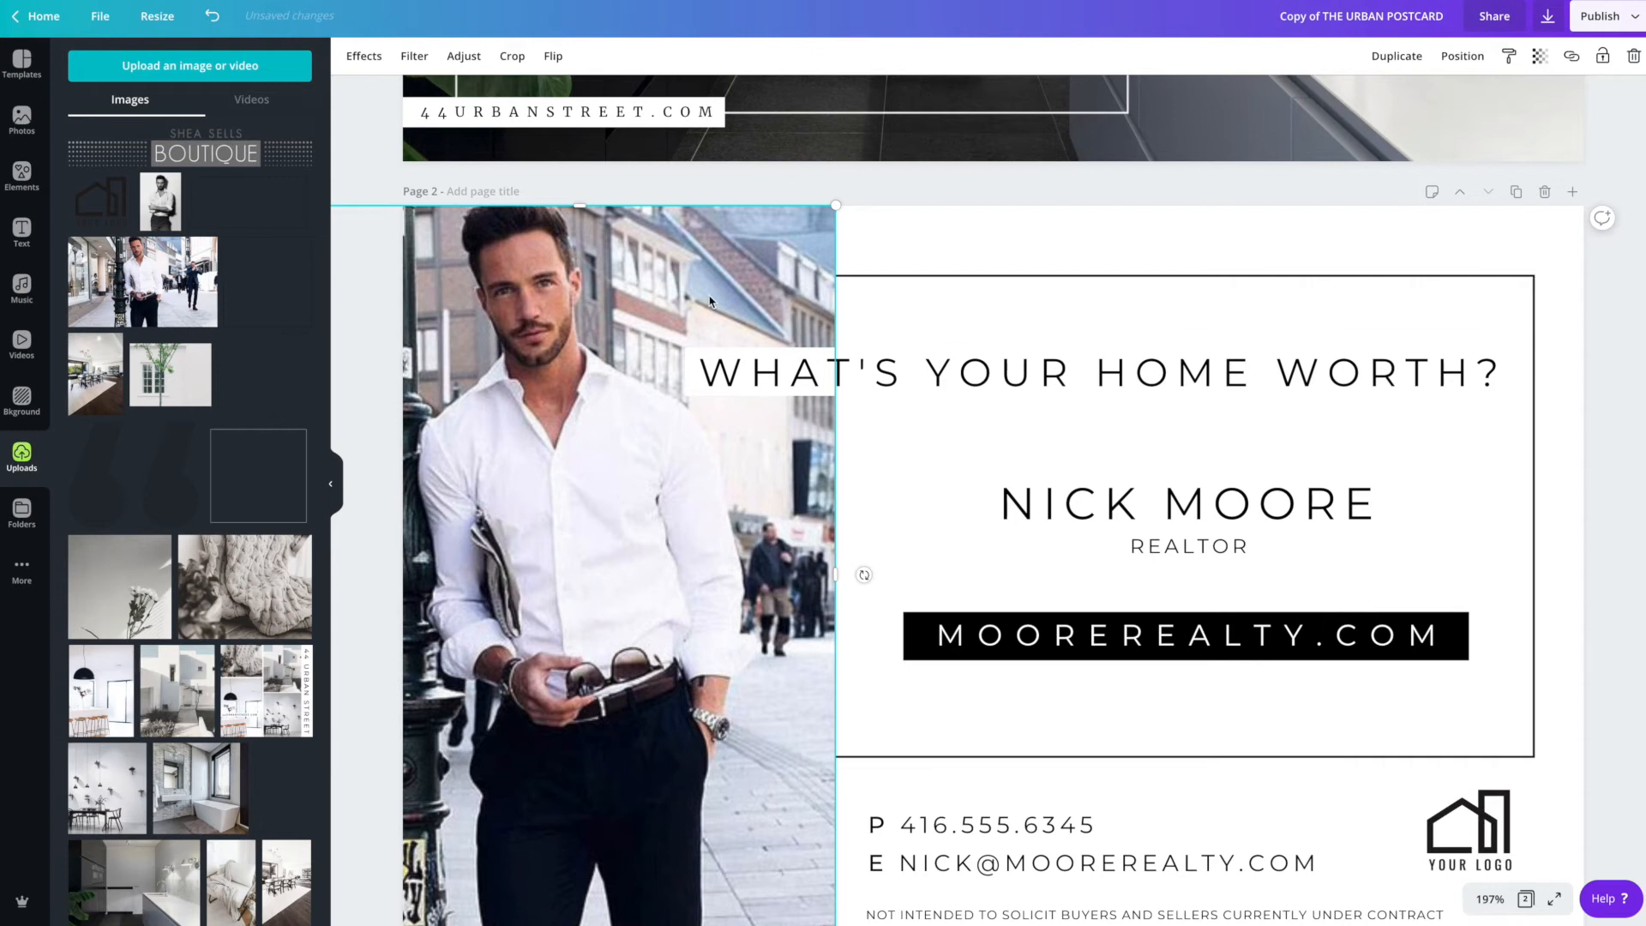
Try shifting the new realtor photo slightly right within its crop on page 2
scroll(914, 257, down, 1)
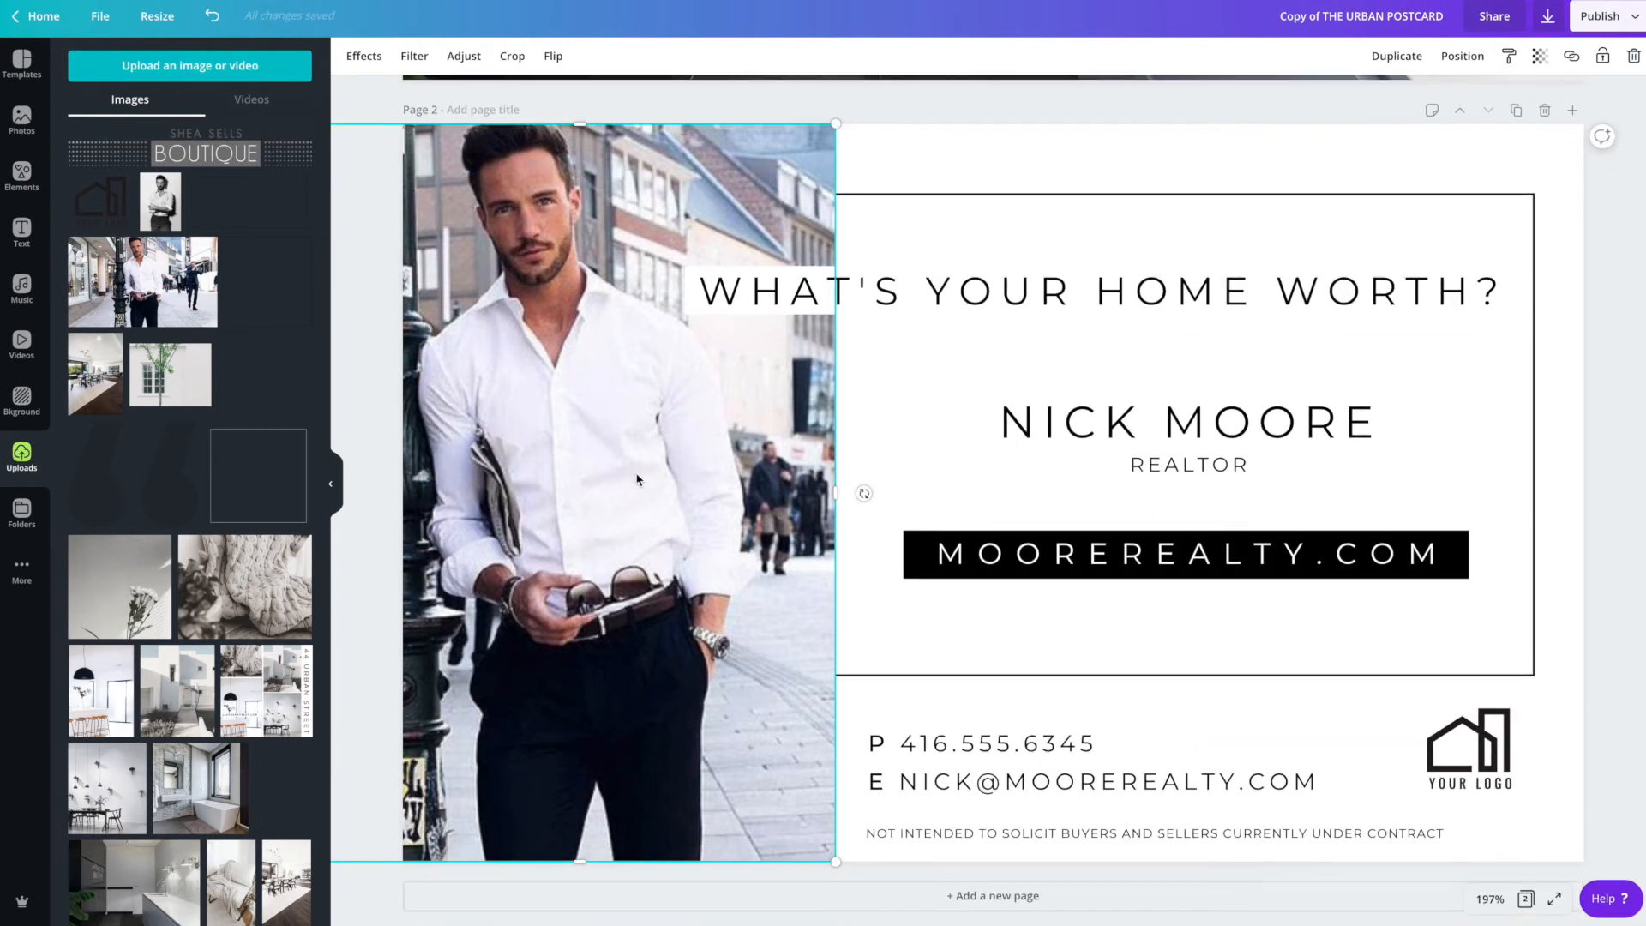
drag(581, 133, 610, 209)
double_click(575, 189)
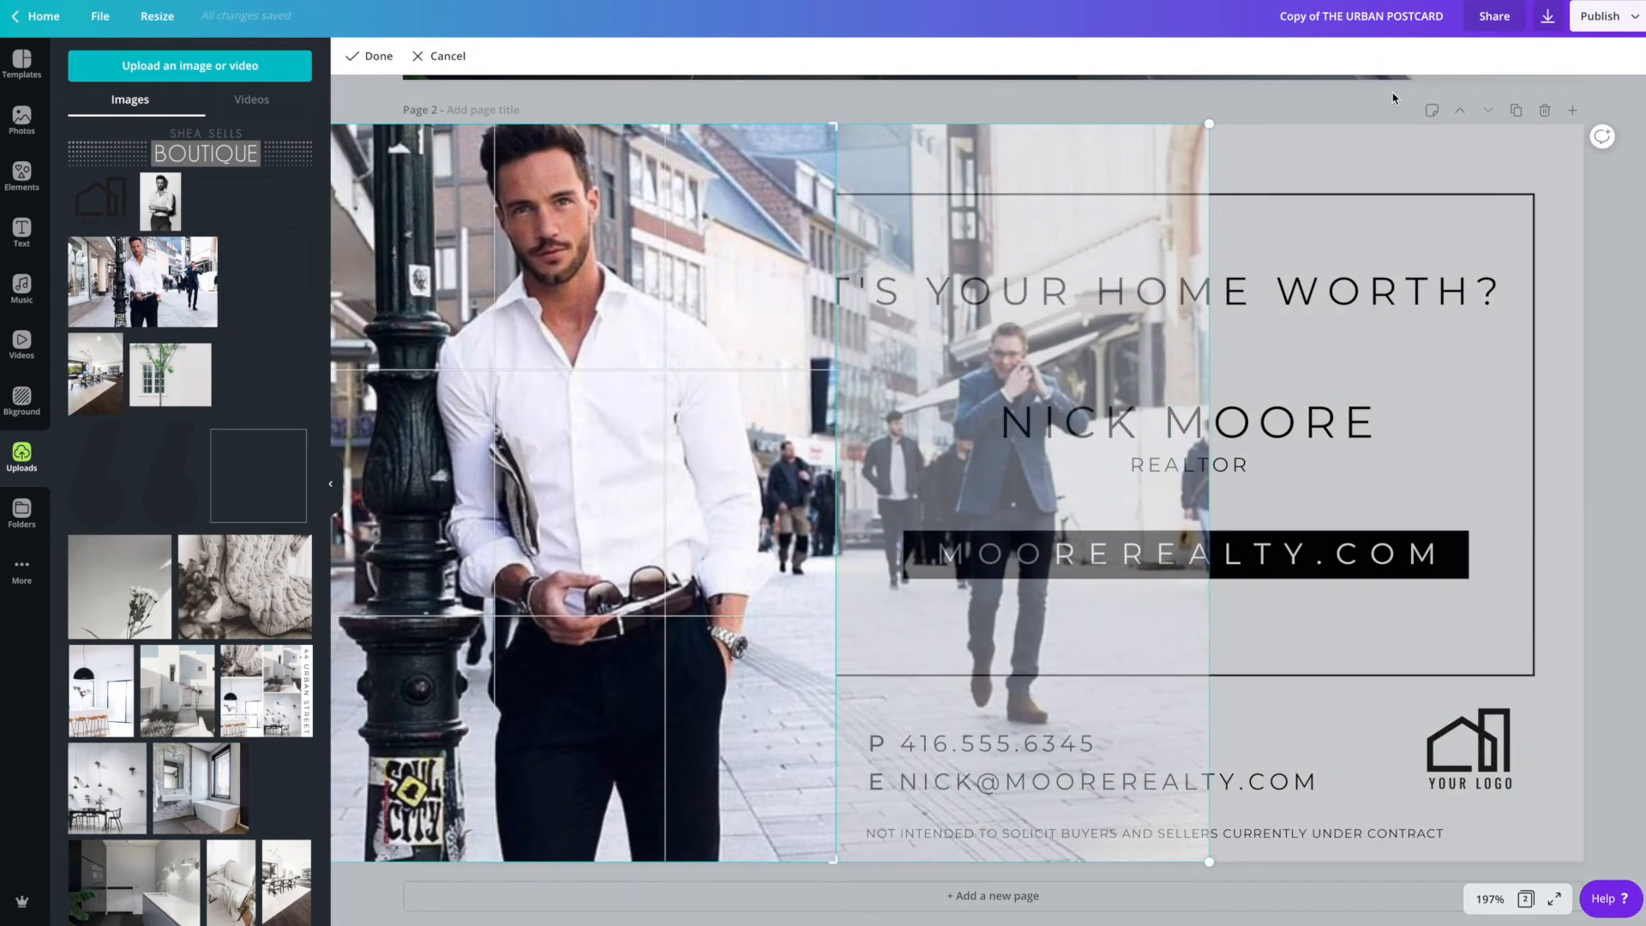
click(1247, 110)
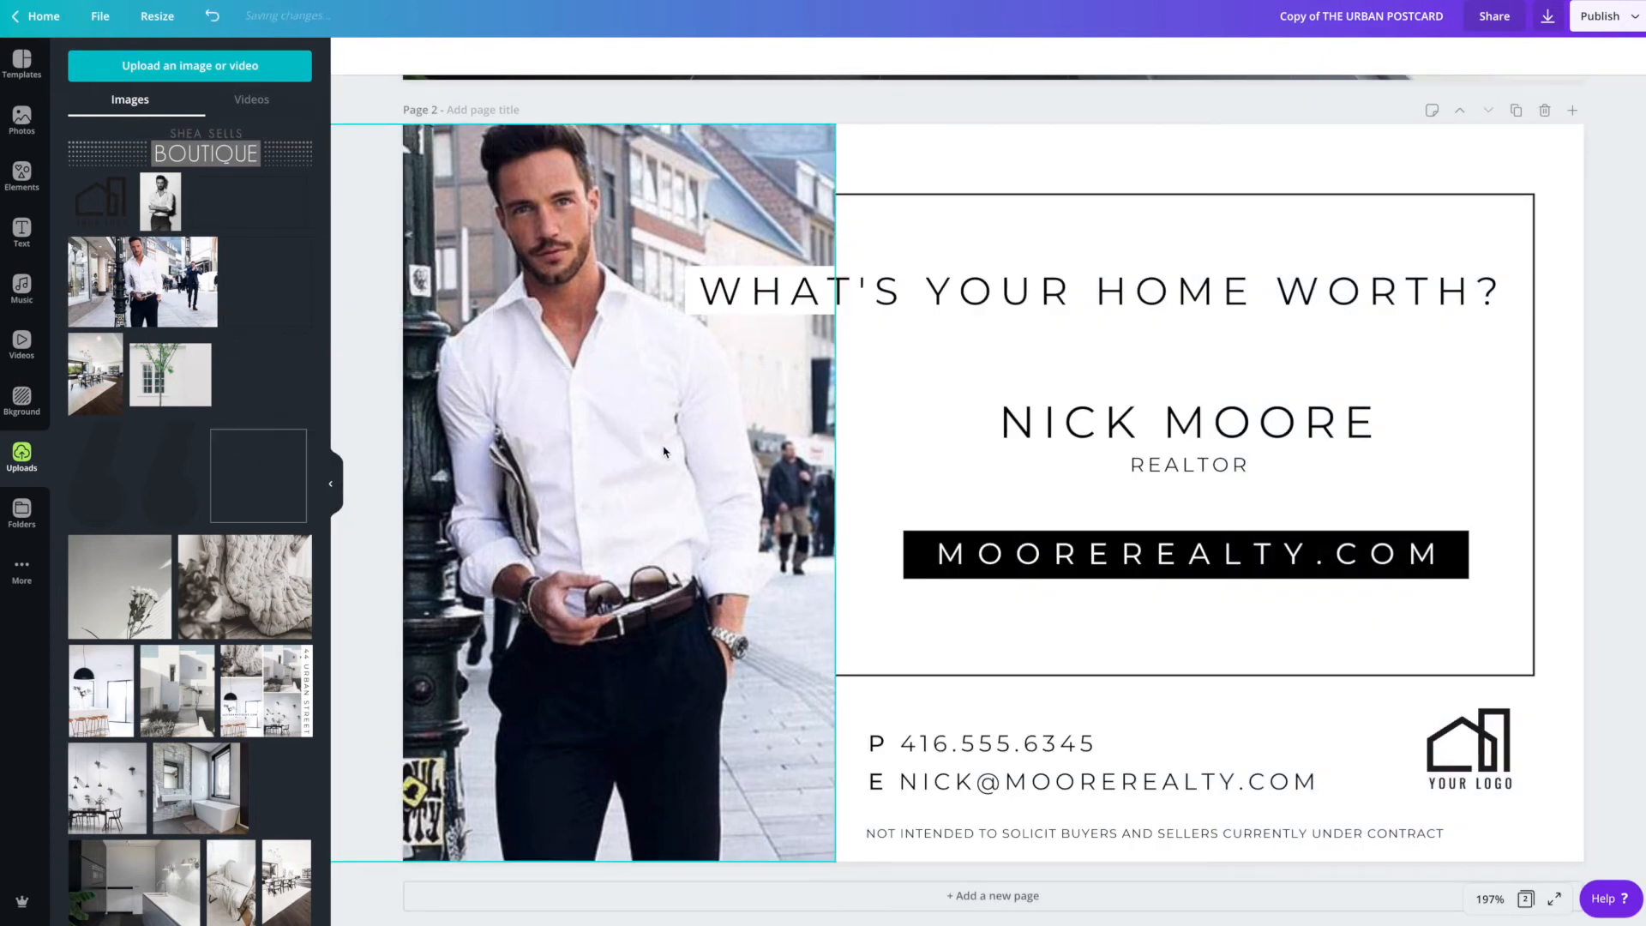
scroll(663, 446, down, 1)
scroll(691, 460, up, 1)
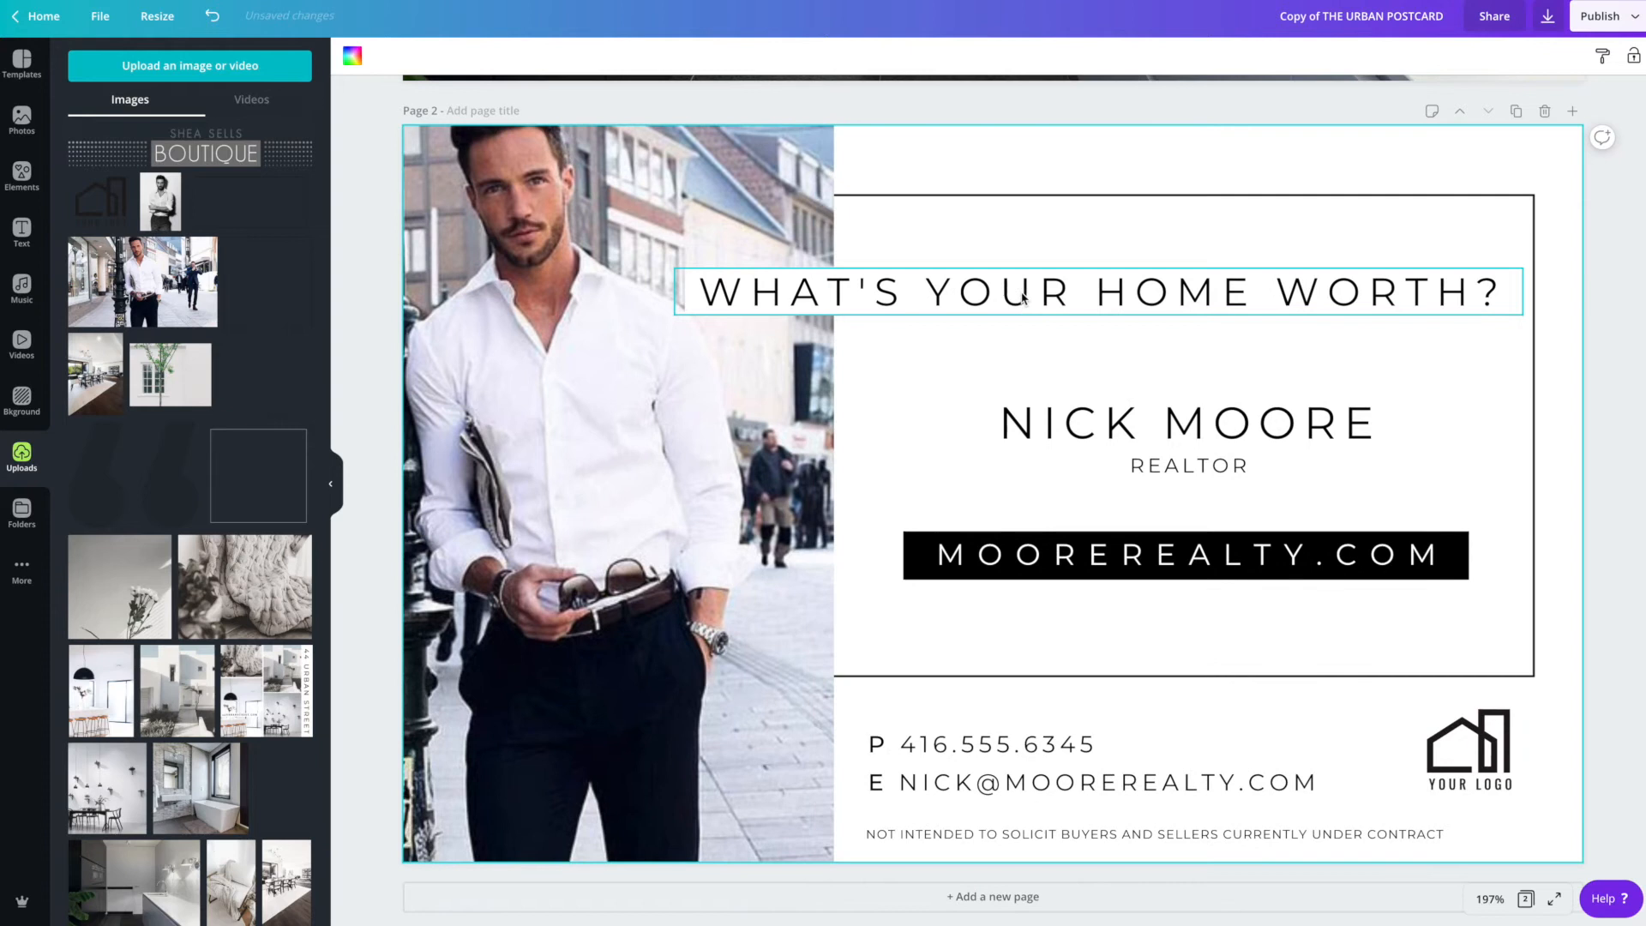
click(1021, 291)
click(1021, 292)
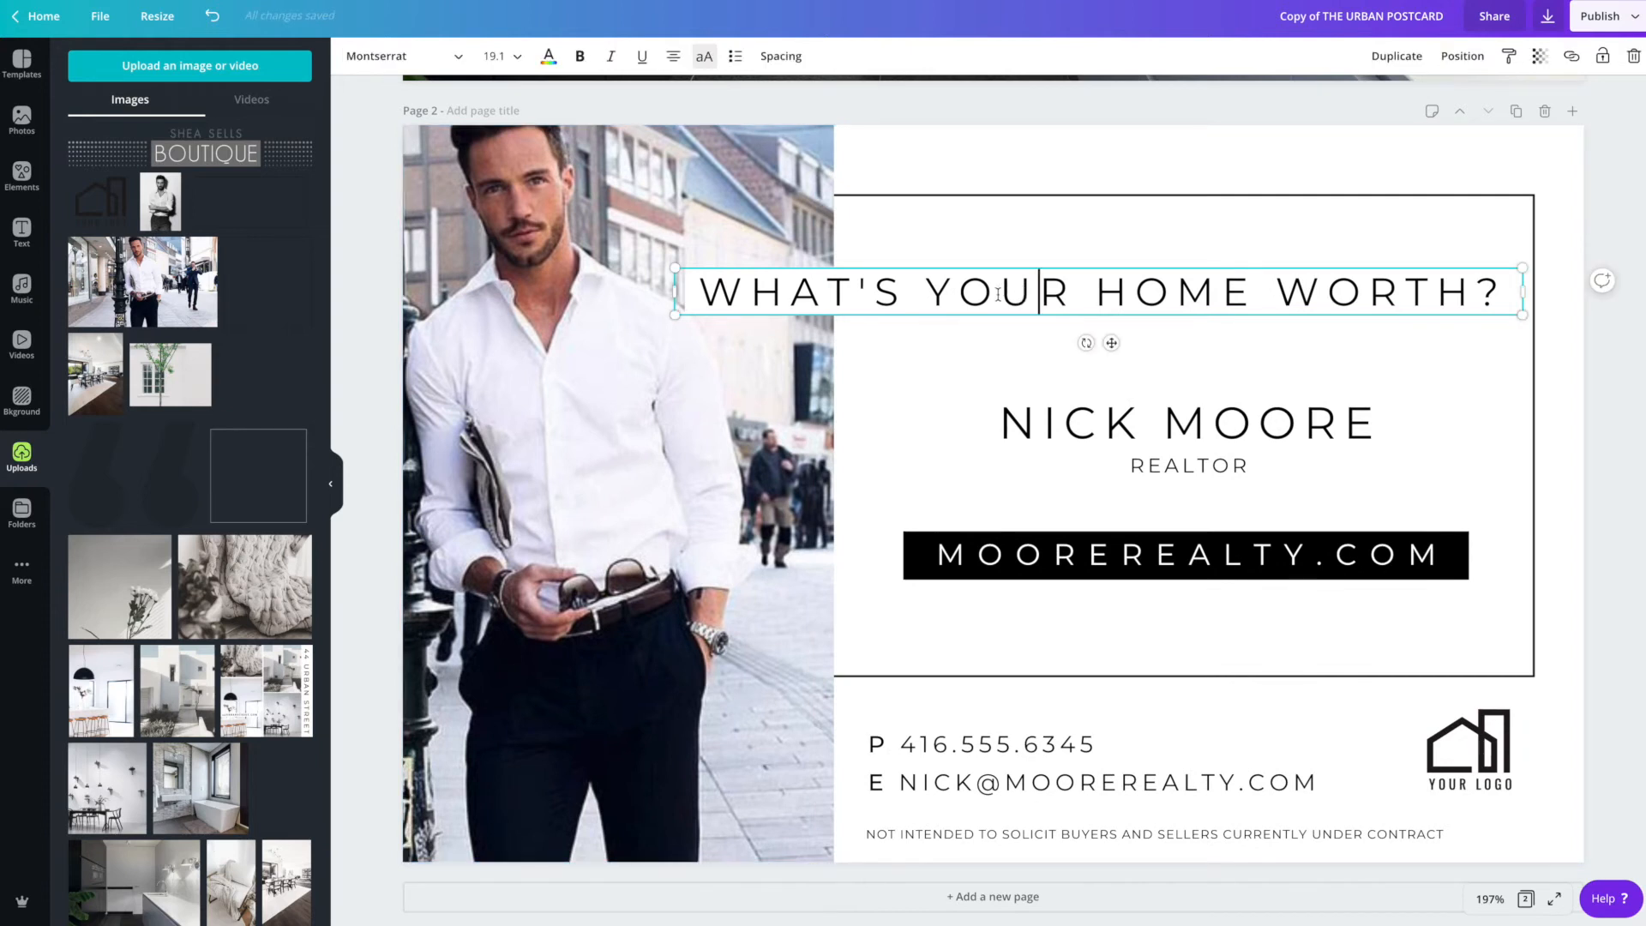
key(ctrl+a)
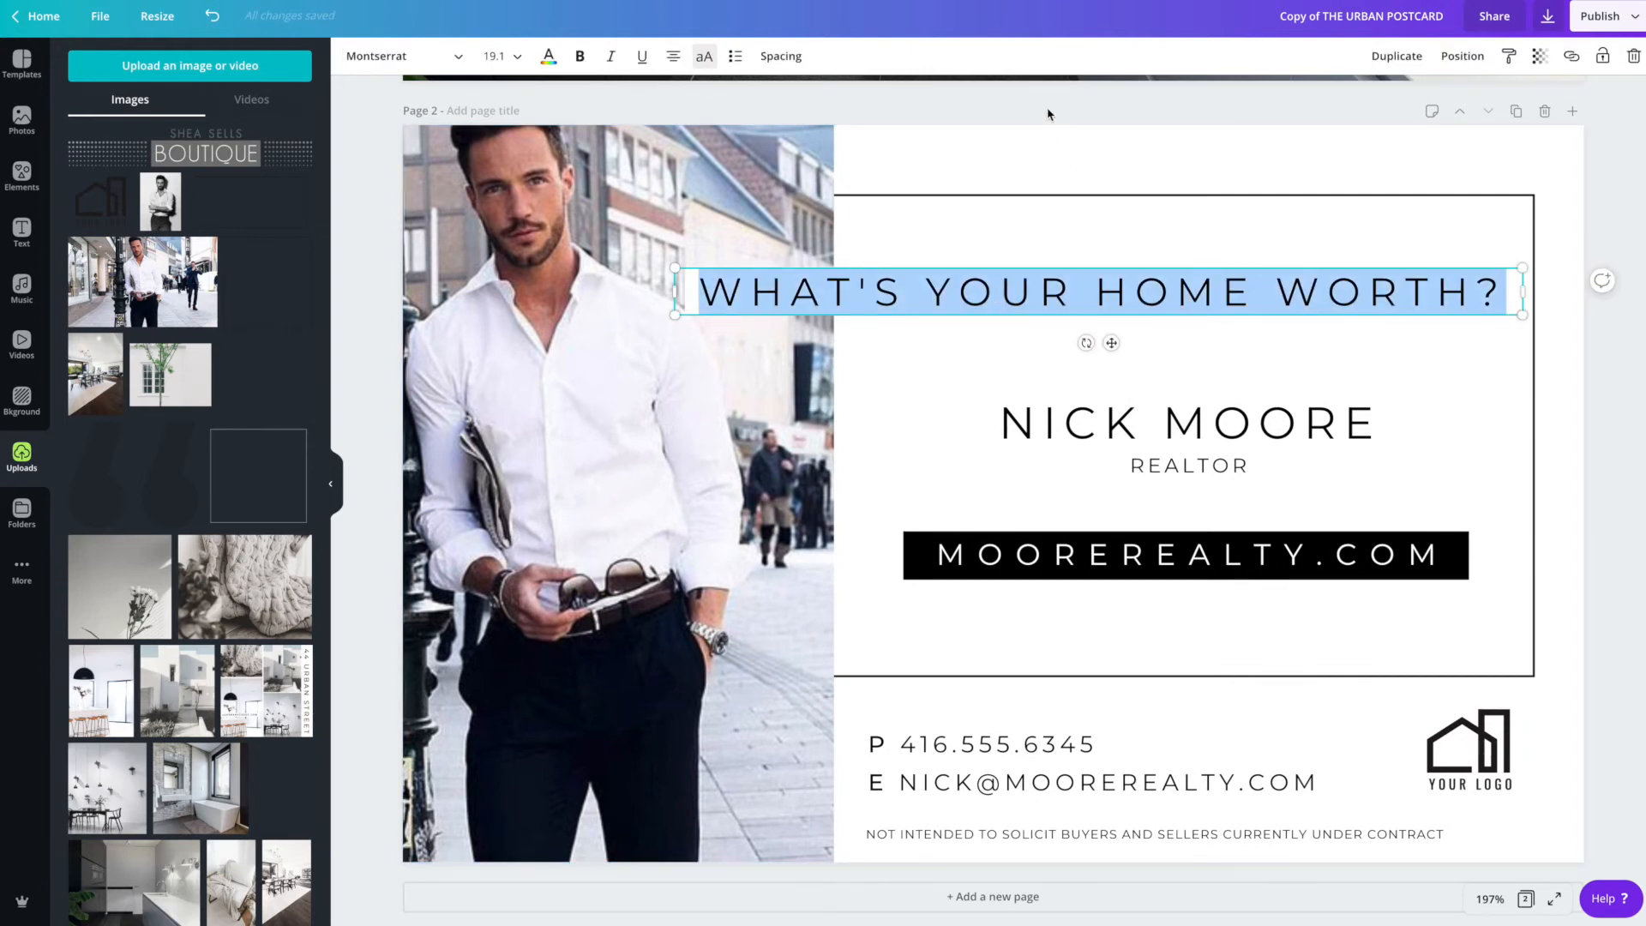
click(860, 296)
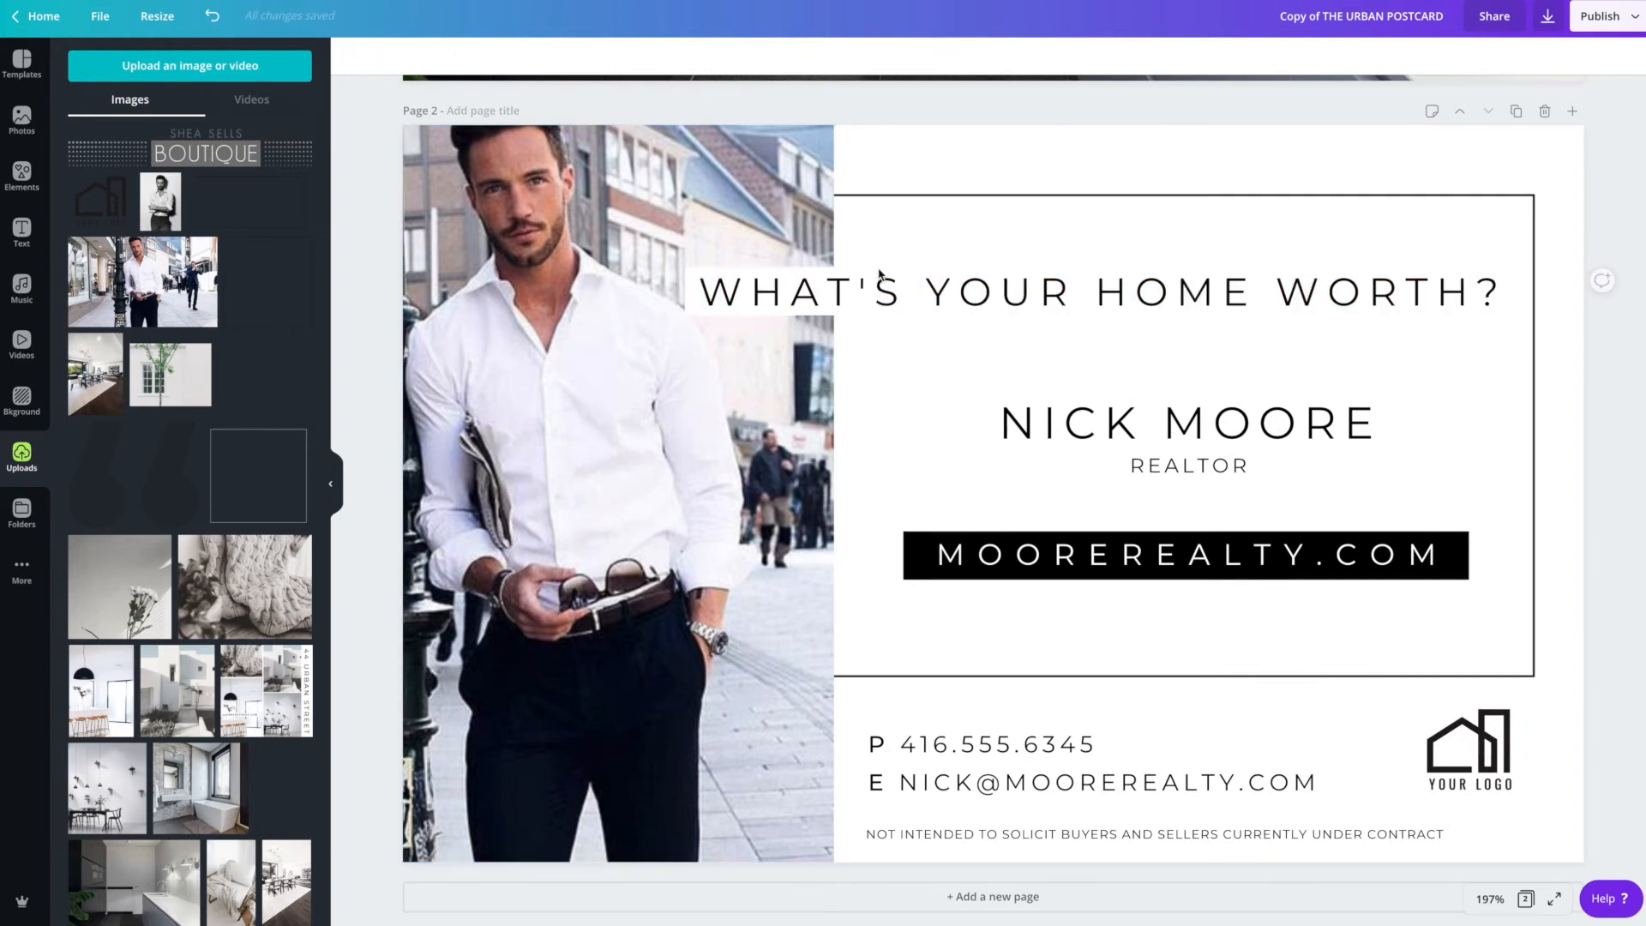
click(924, 173)
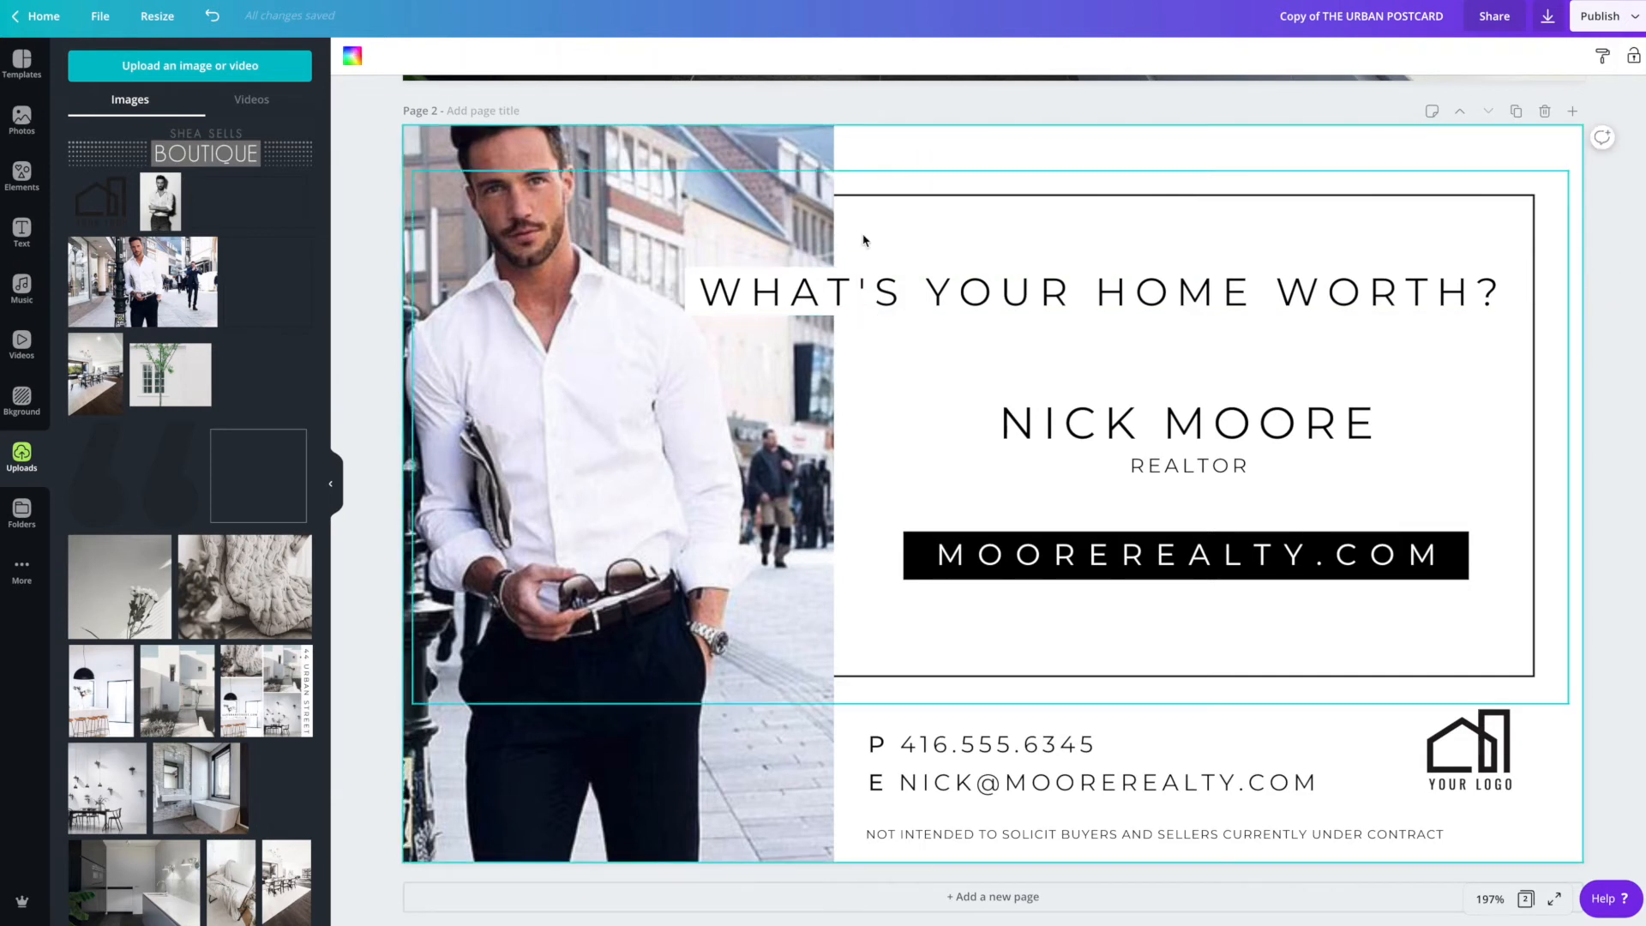
Move the WHAT'S YOUR HOME WORTH? heading on page 2 down off the white bar behind it
drag(817, 292, 817, 335)
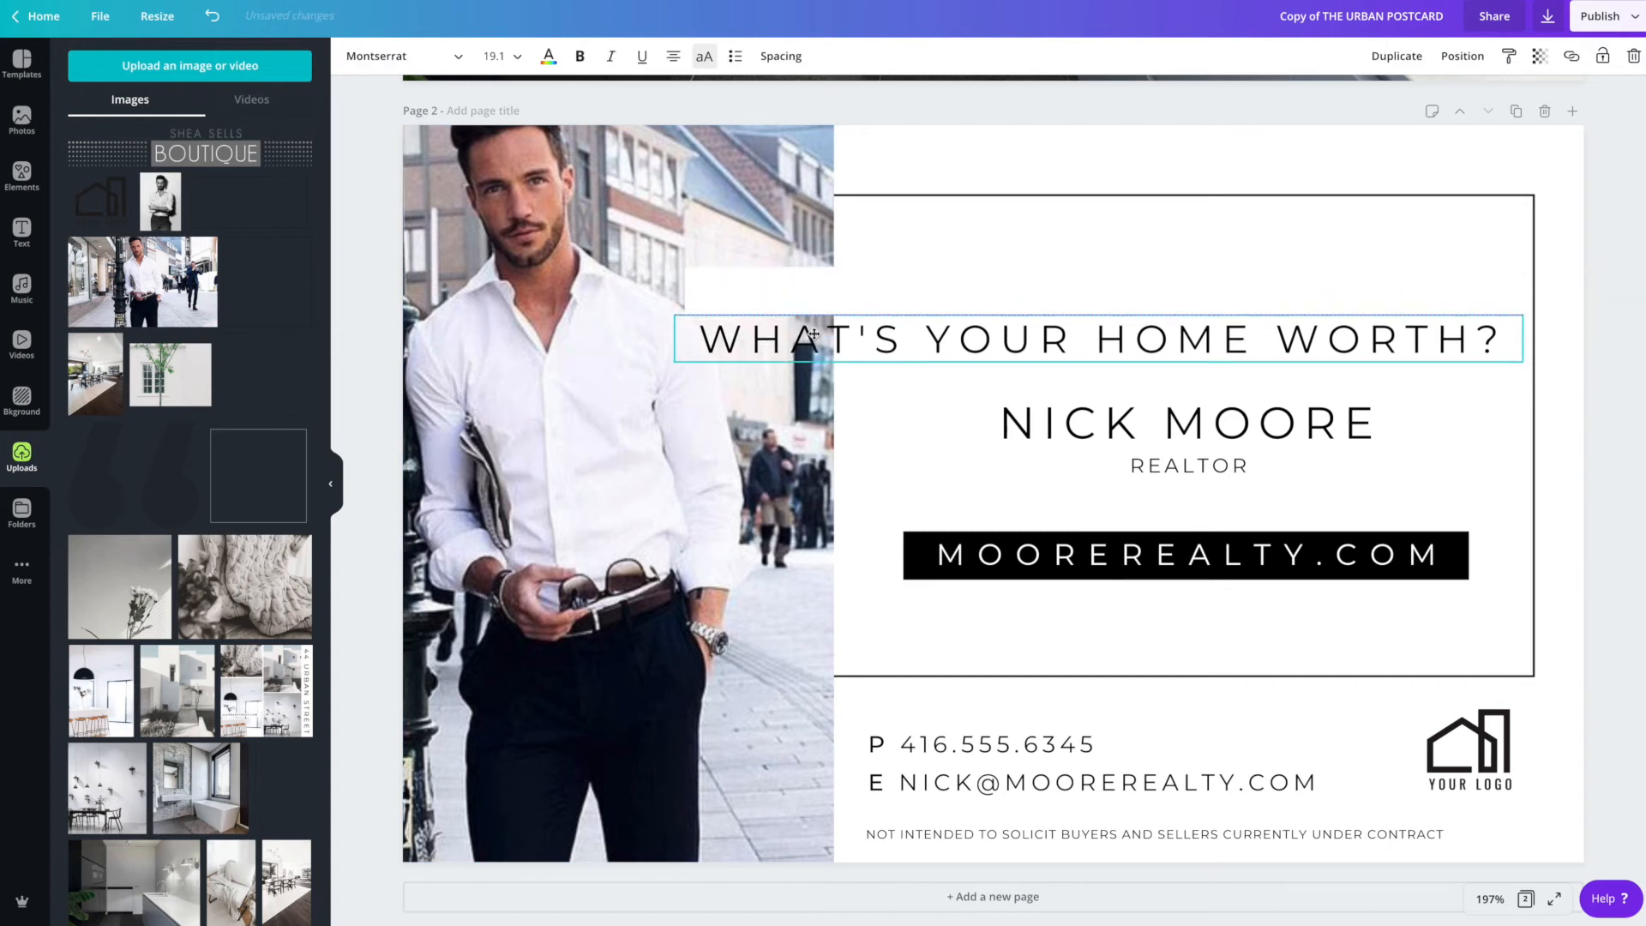
click(779, 294)
click(827, 350)
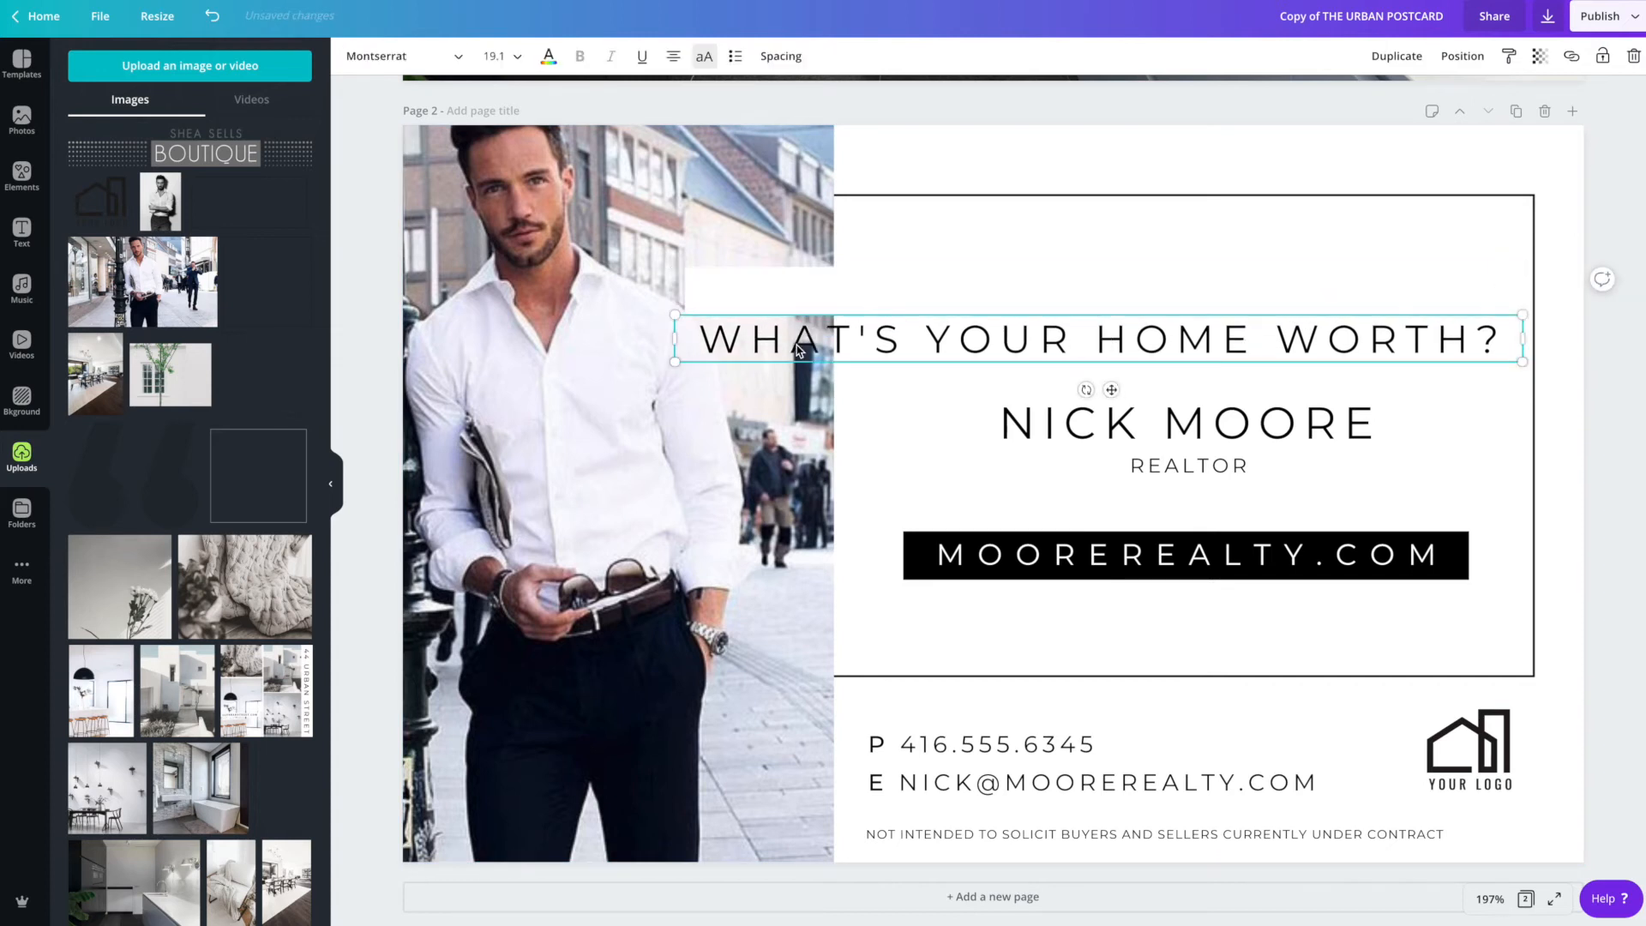
mouse_move(827, 350)
mouse_down()
mouse_move(829, 298)
mouse_move(830, 341)
mouse_up()
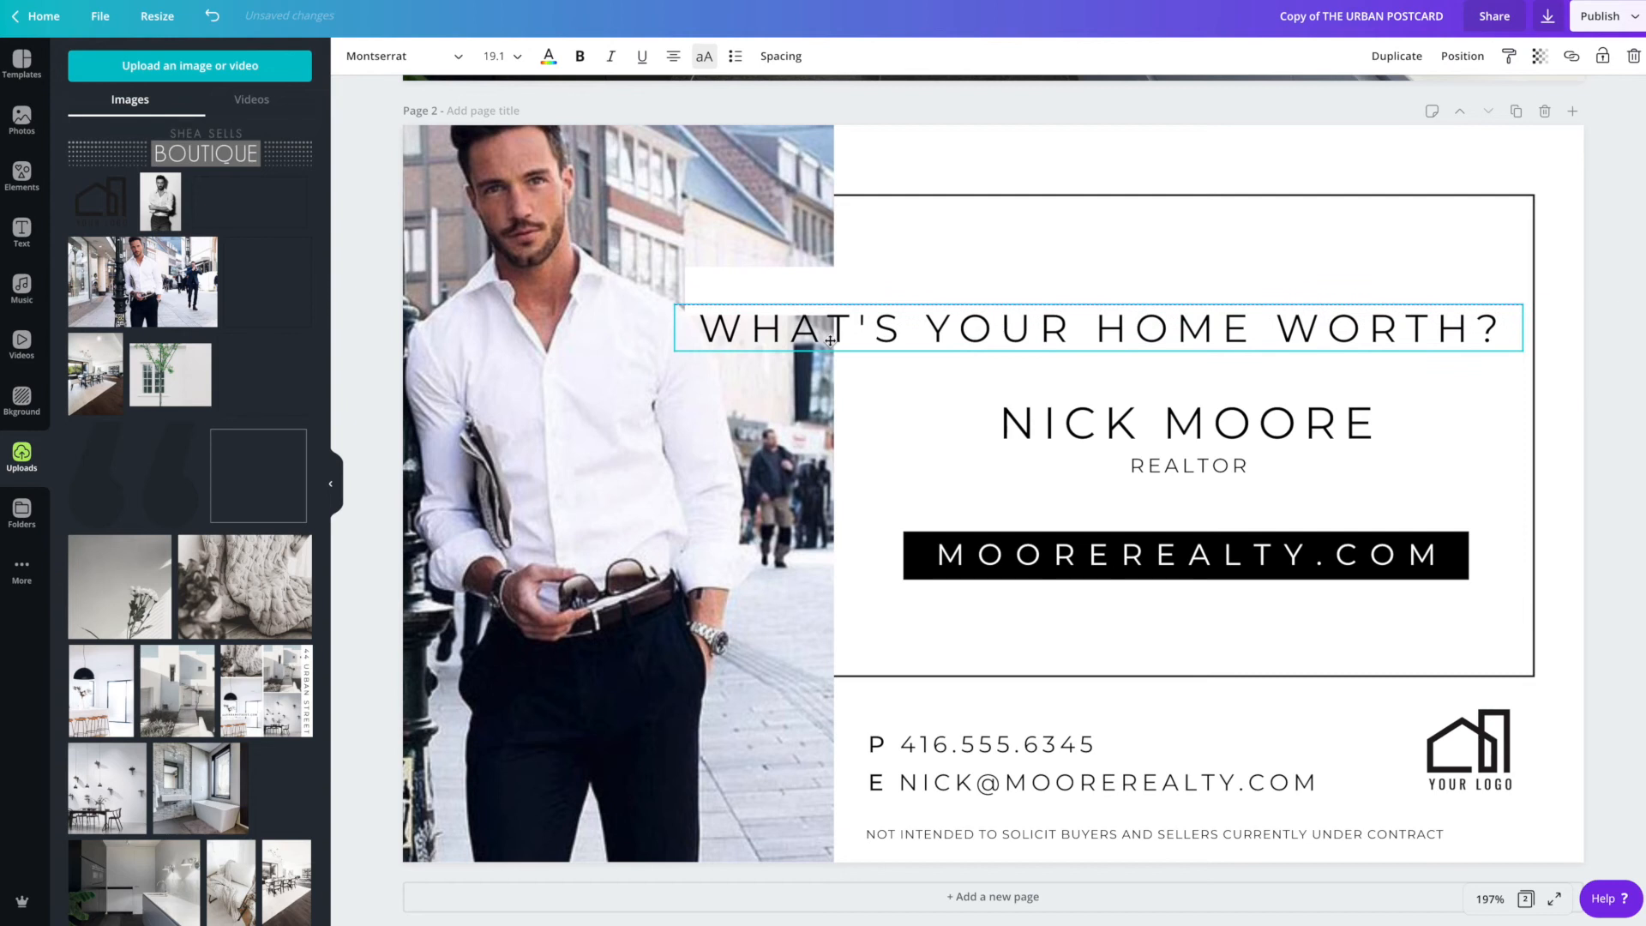
Recolour the white heading bar on page 2 black from the document colours
click(828, 281)
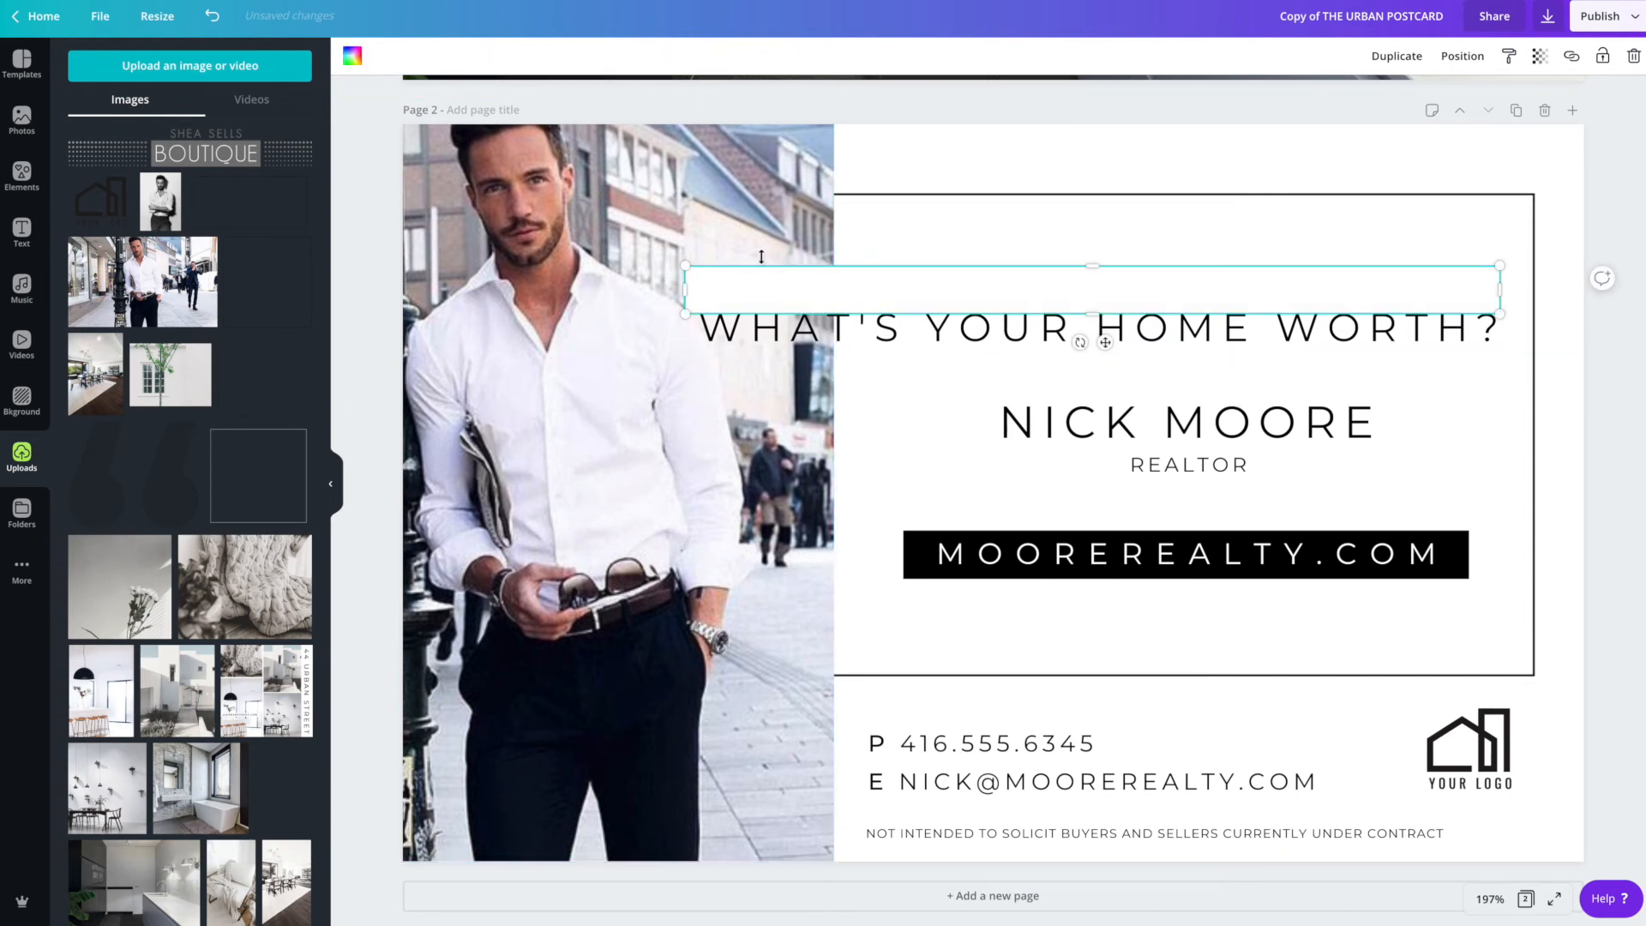
click(352, 55)
click(126, 213)
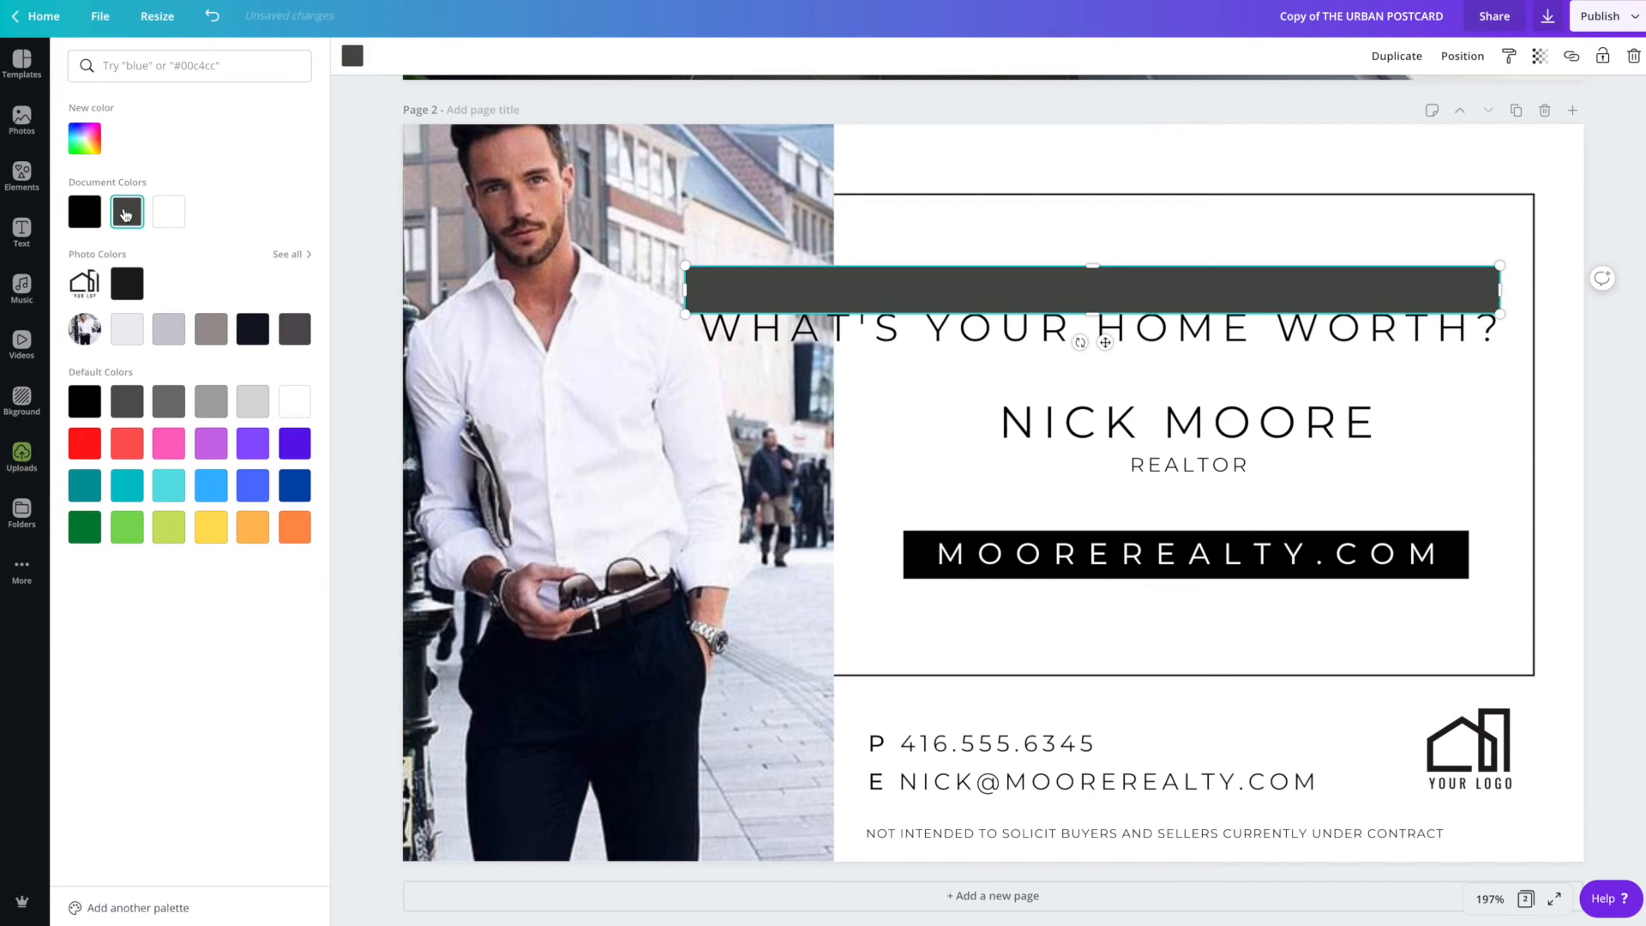
click(85, 212)
key(Escape)
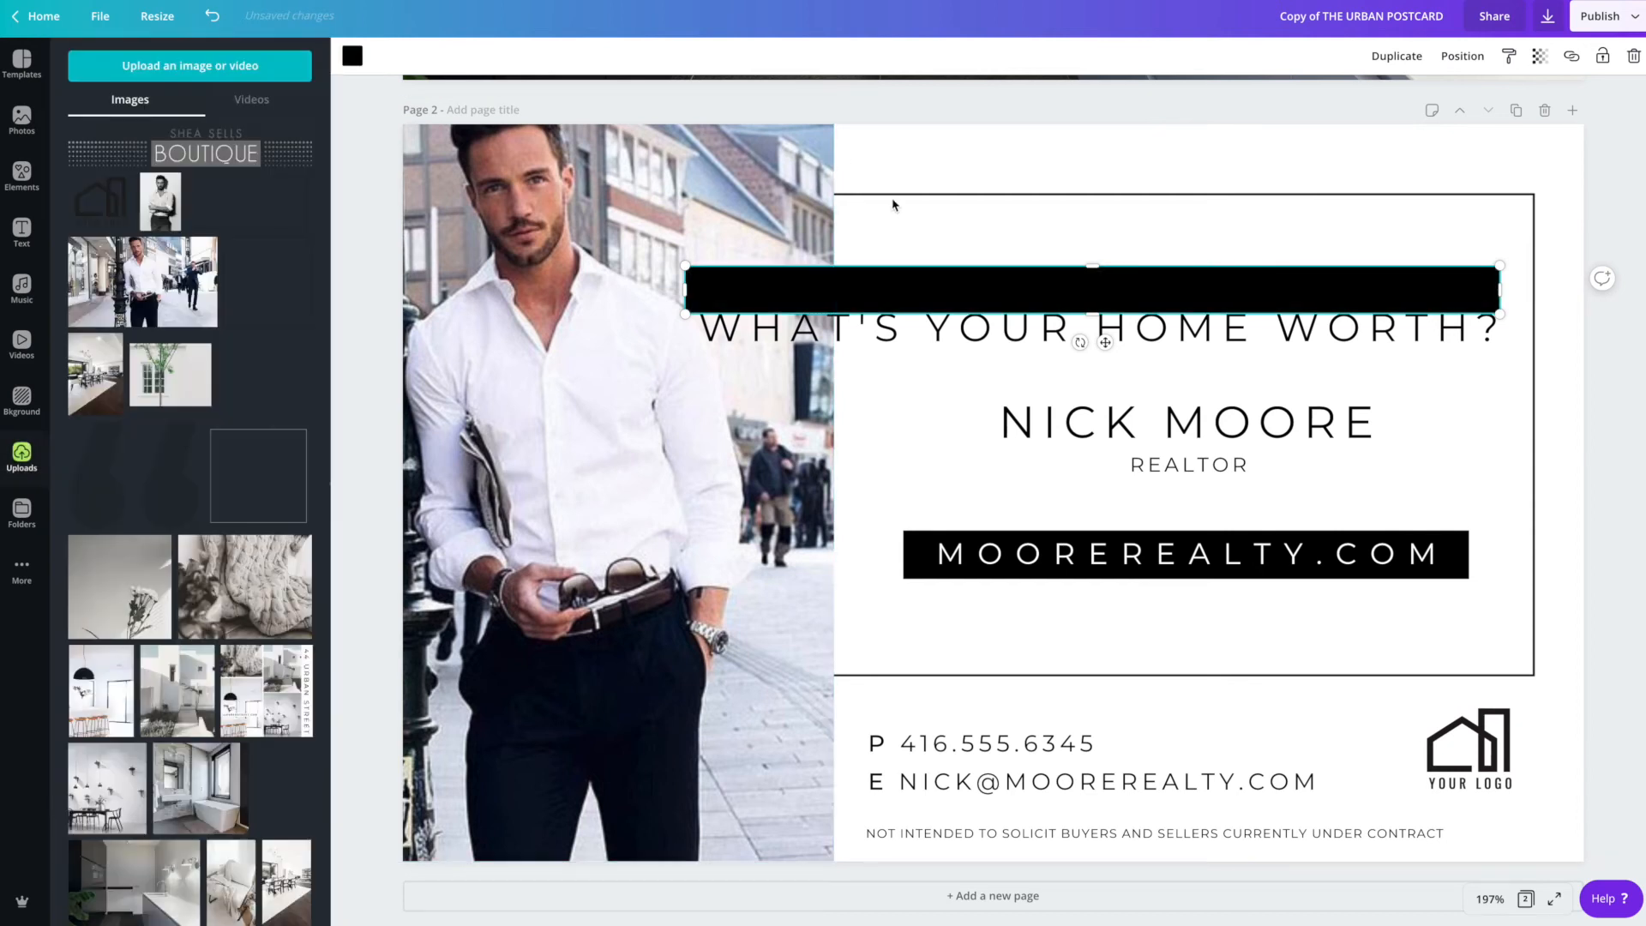
Change the WHAT'S YOUR HOME WORTH? heading text to the white document colour
click(859, 330)
double_click(860, 330)
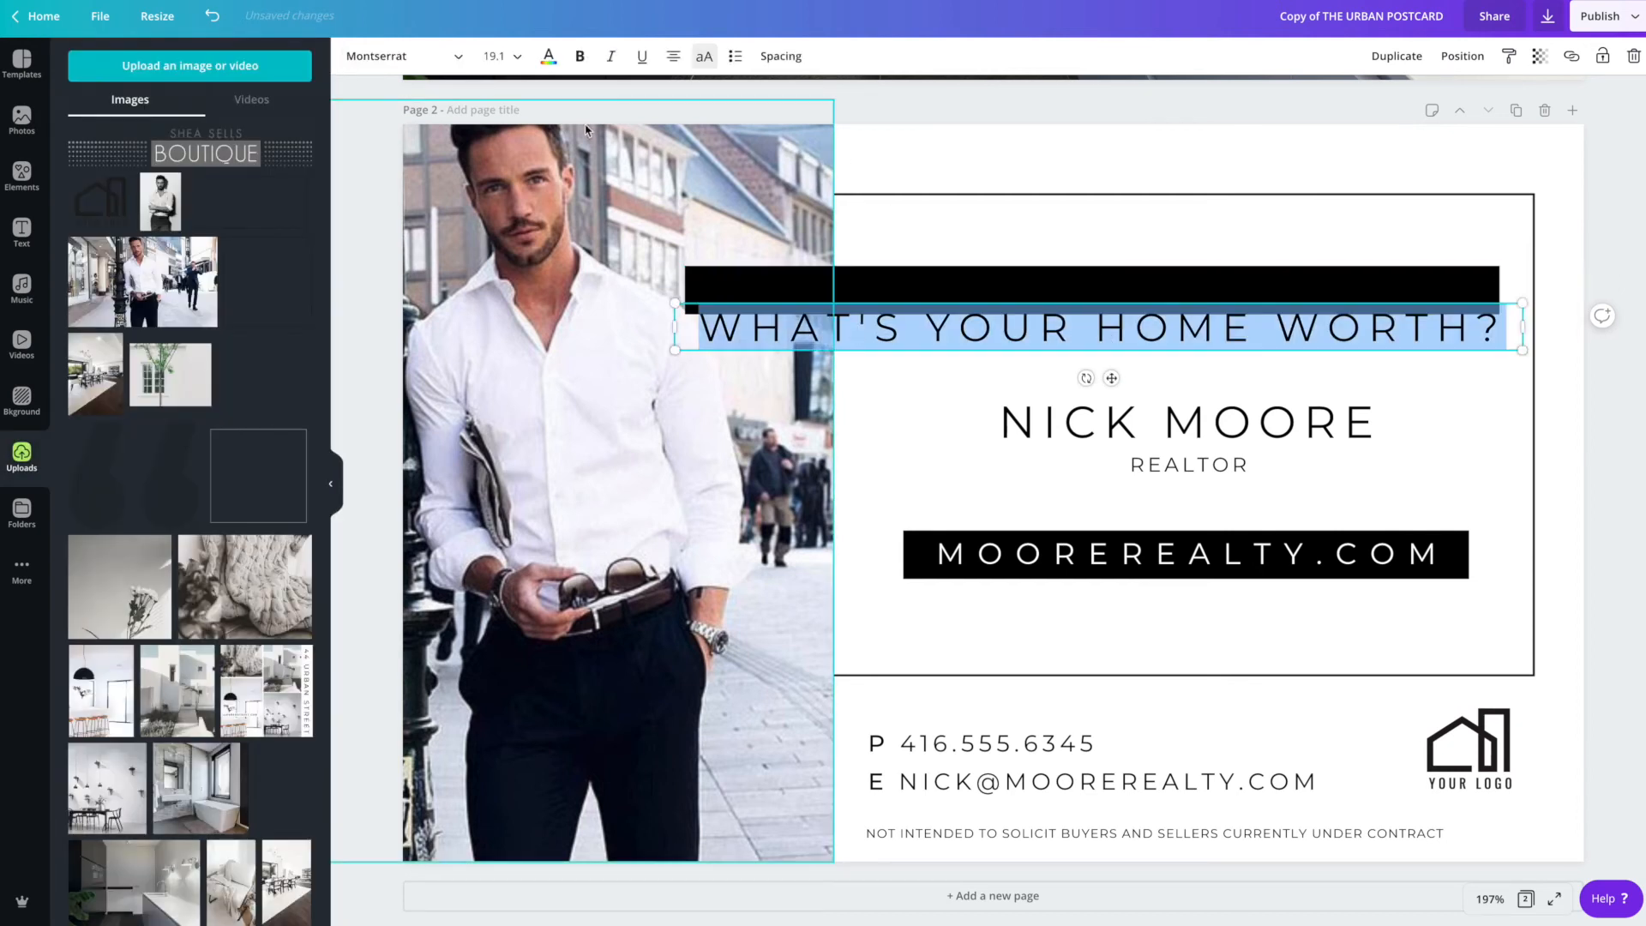
click(549, 56)
click(168, 212)
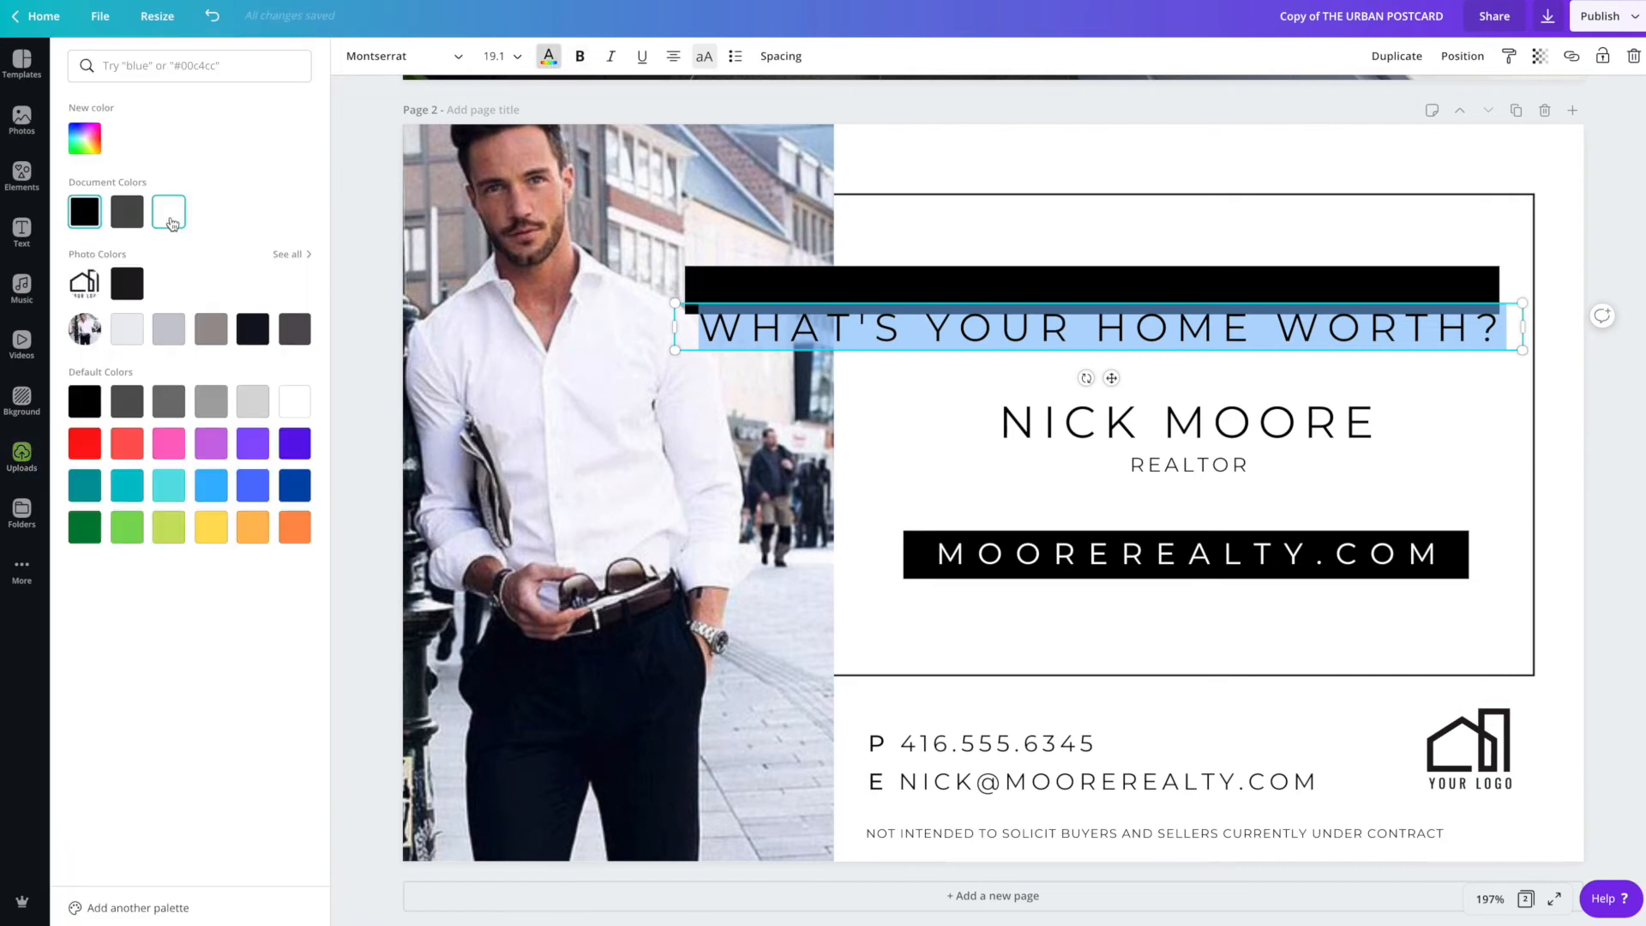
key(Escape)
Move the white heading back up so it sits on the black bar
click(949, 326)
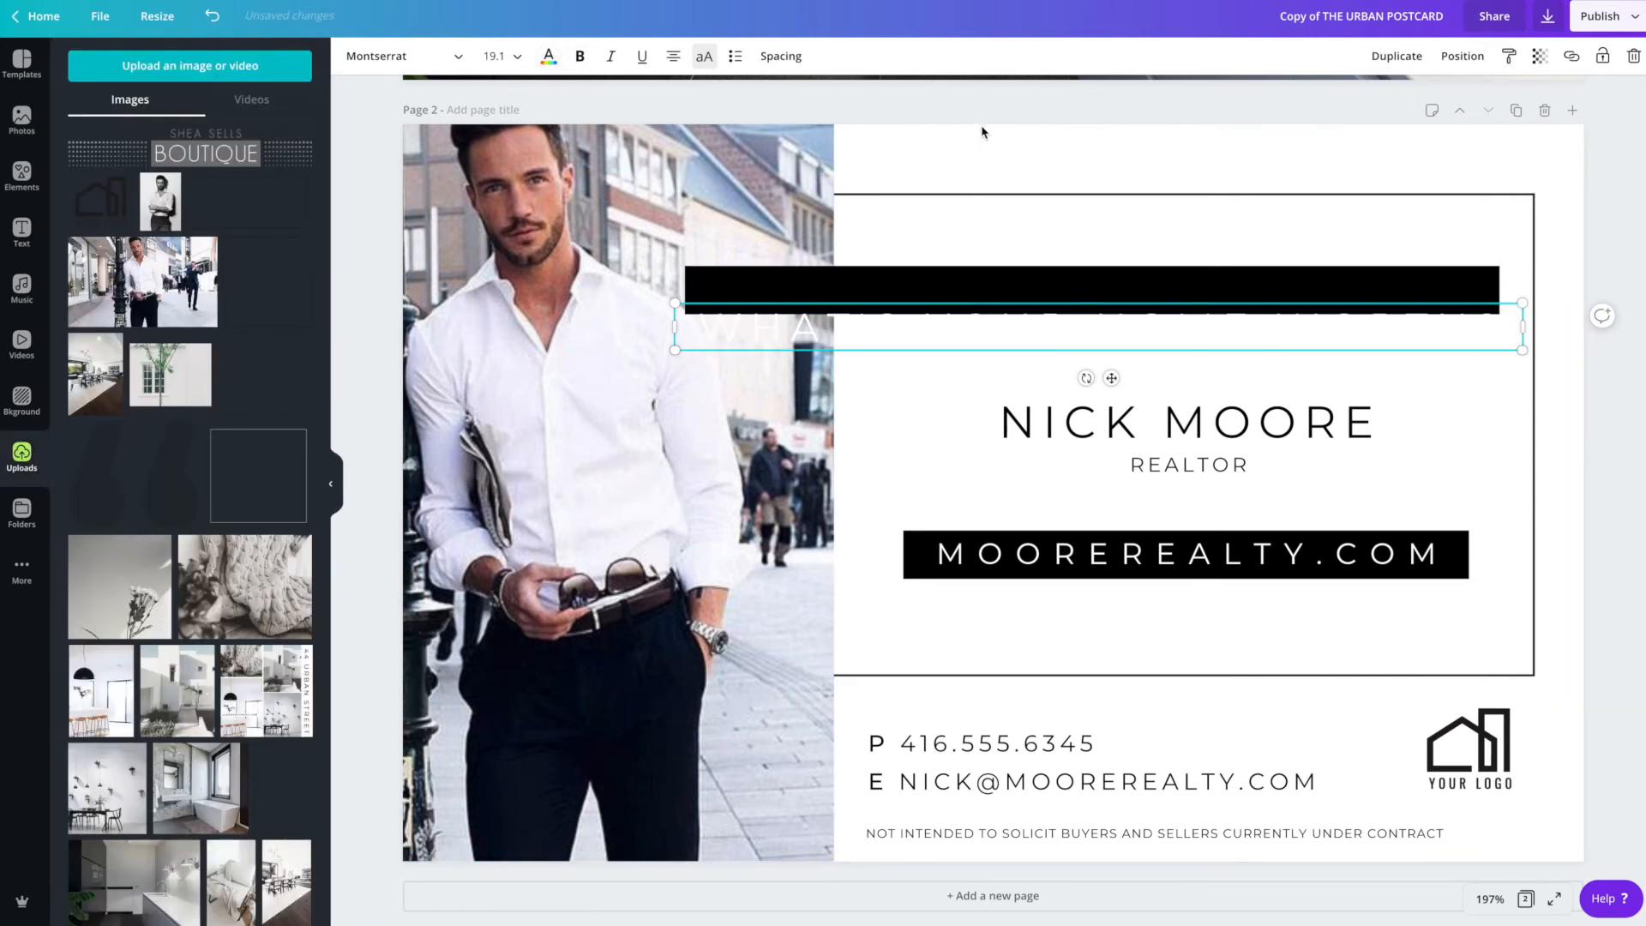
drag(966, 319, 955, 294)
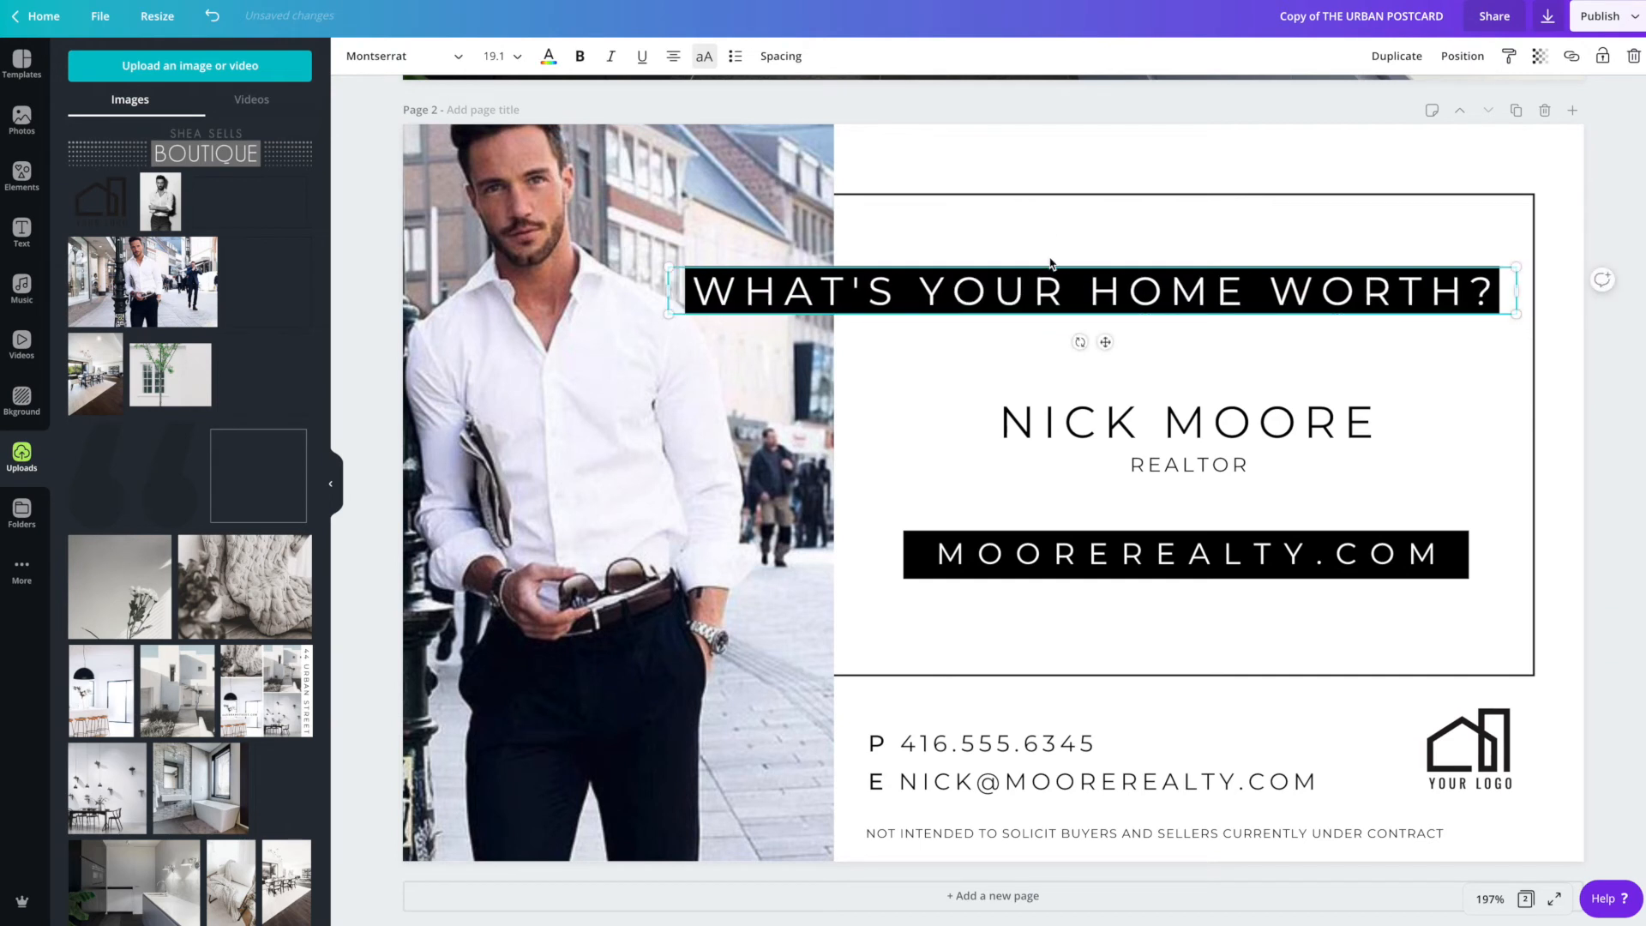
click(1097, 113)
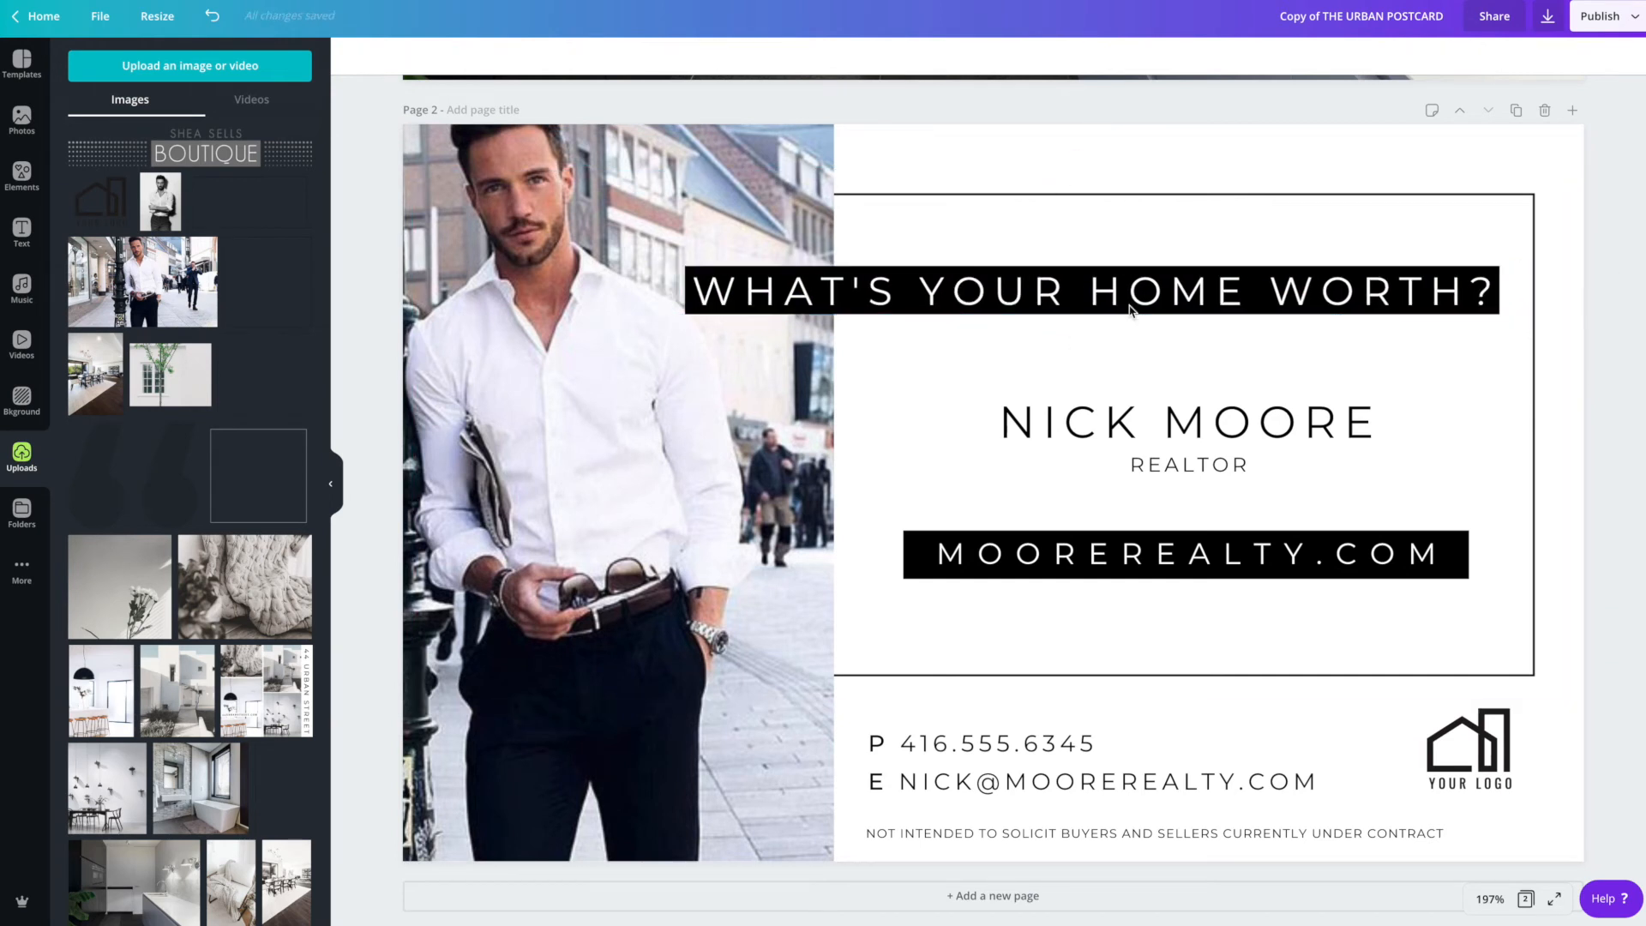
Narrow the black website bar from both ends so it fits closely around the MOOREREALTY.COM text
click(1027, 540)
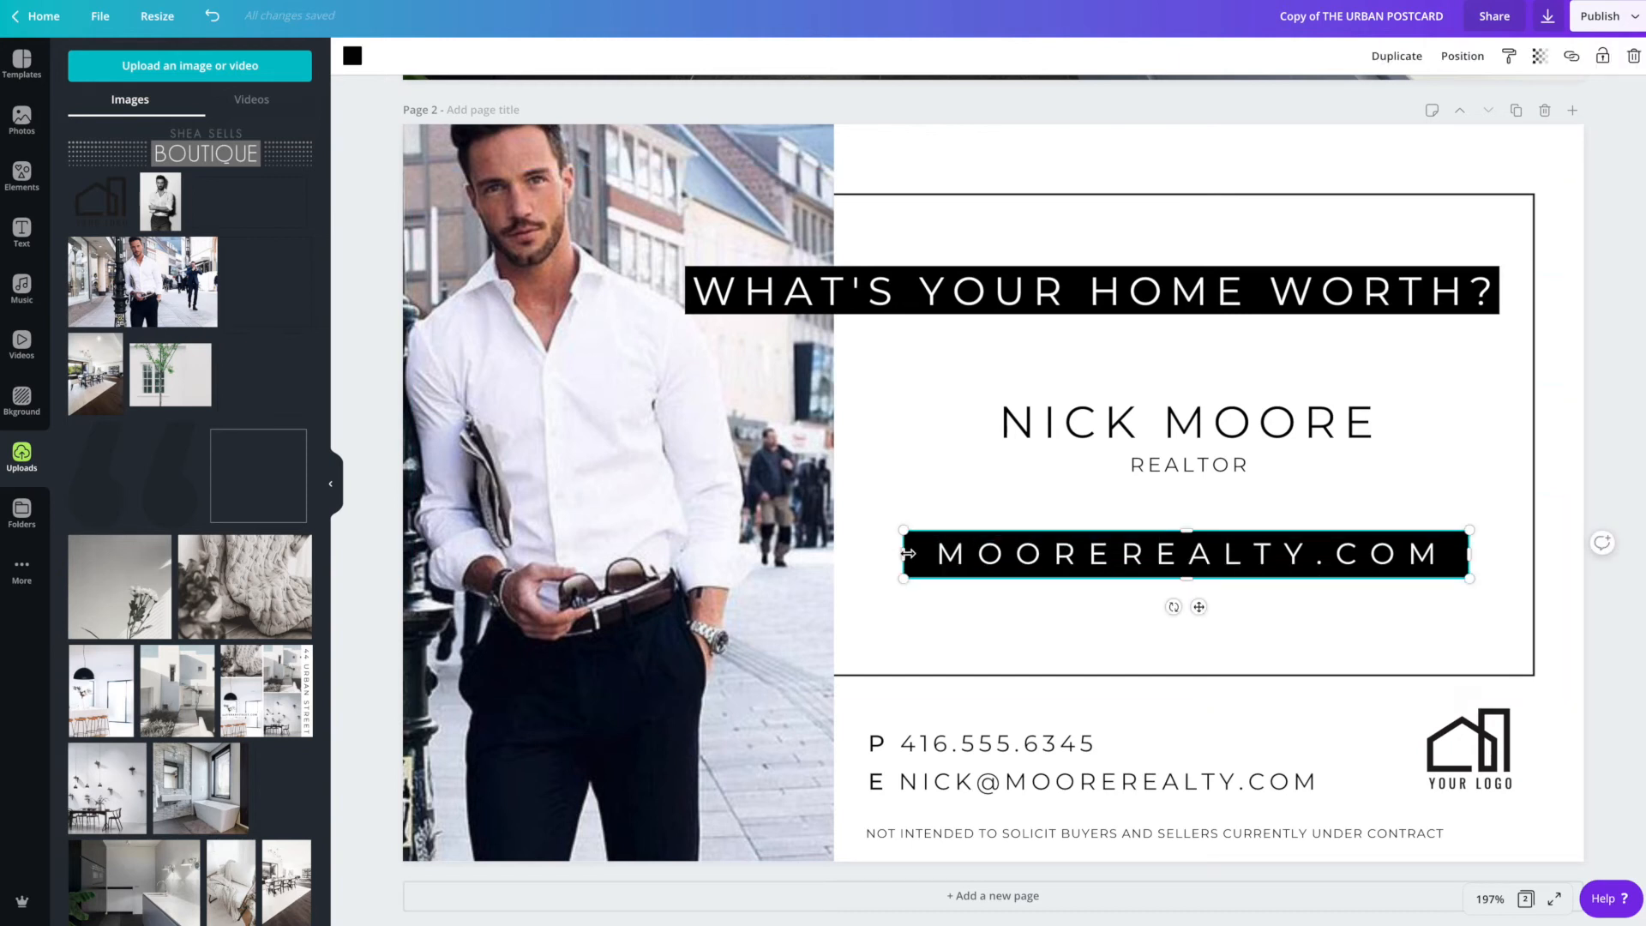
drag(902, 553, 849, 553)
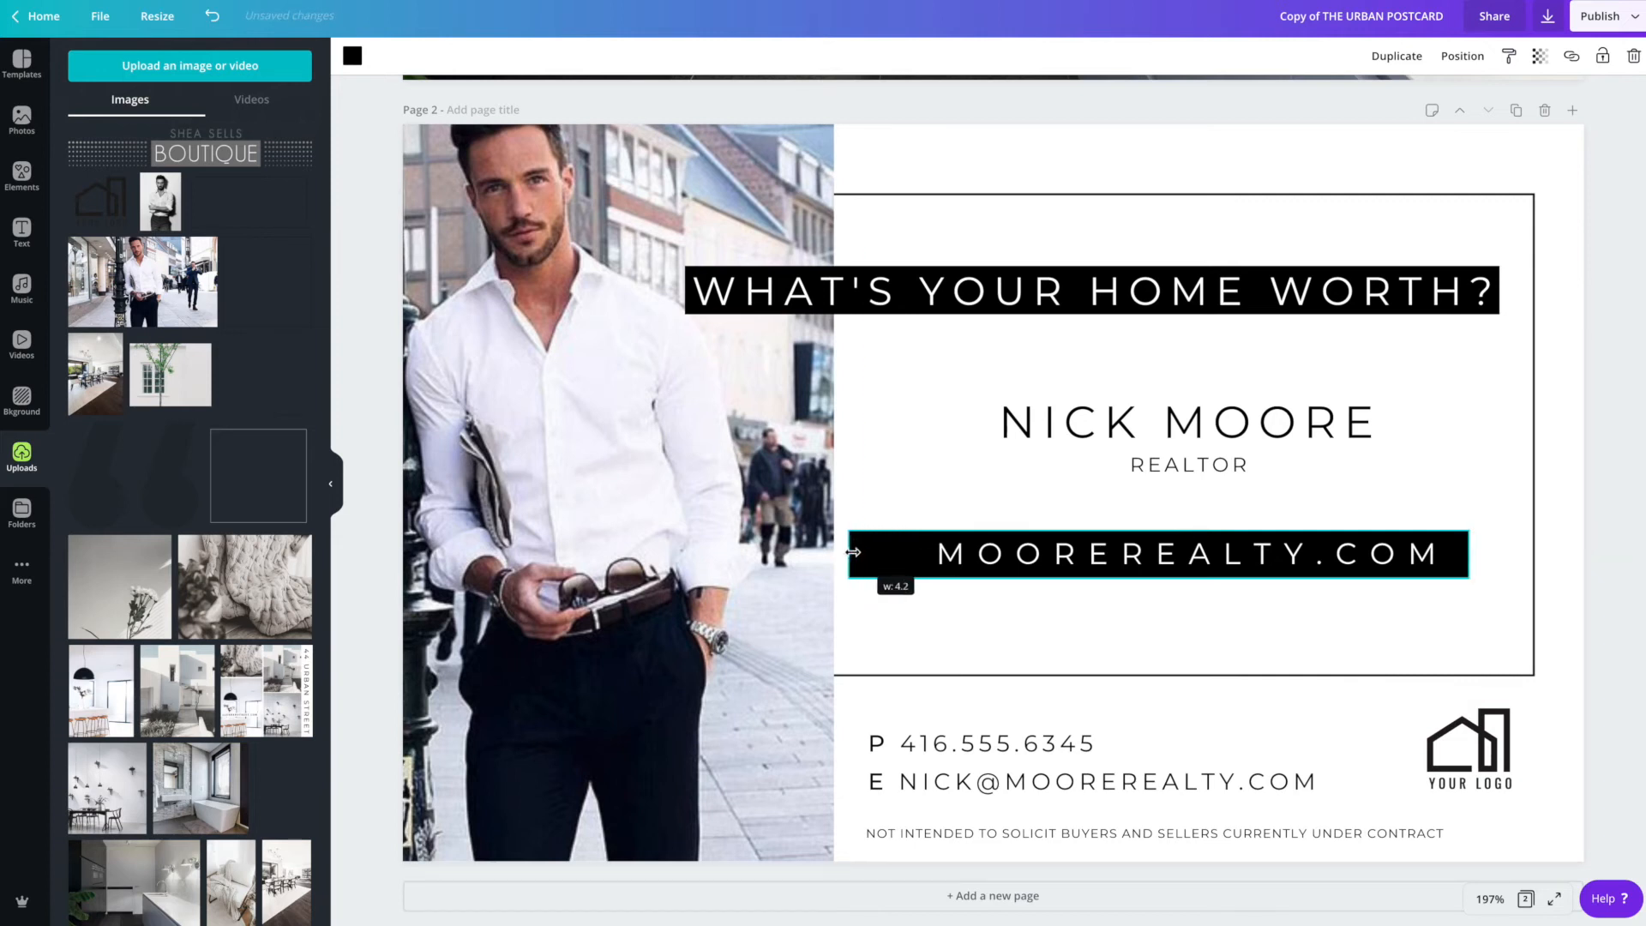
mouse_move(1469, 553)
mouse_down()
mouse_move(1534, 553)
mouse_move(1451, 553)
mouse_up()
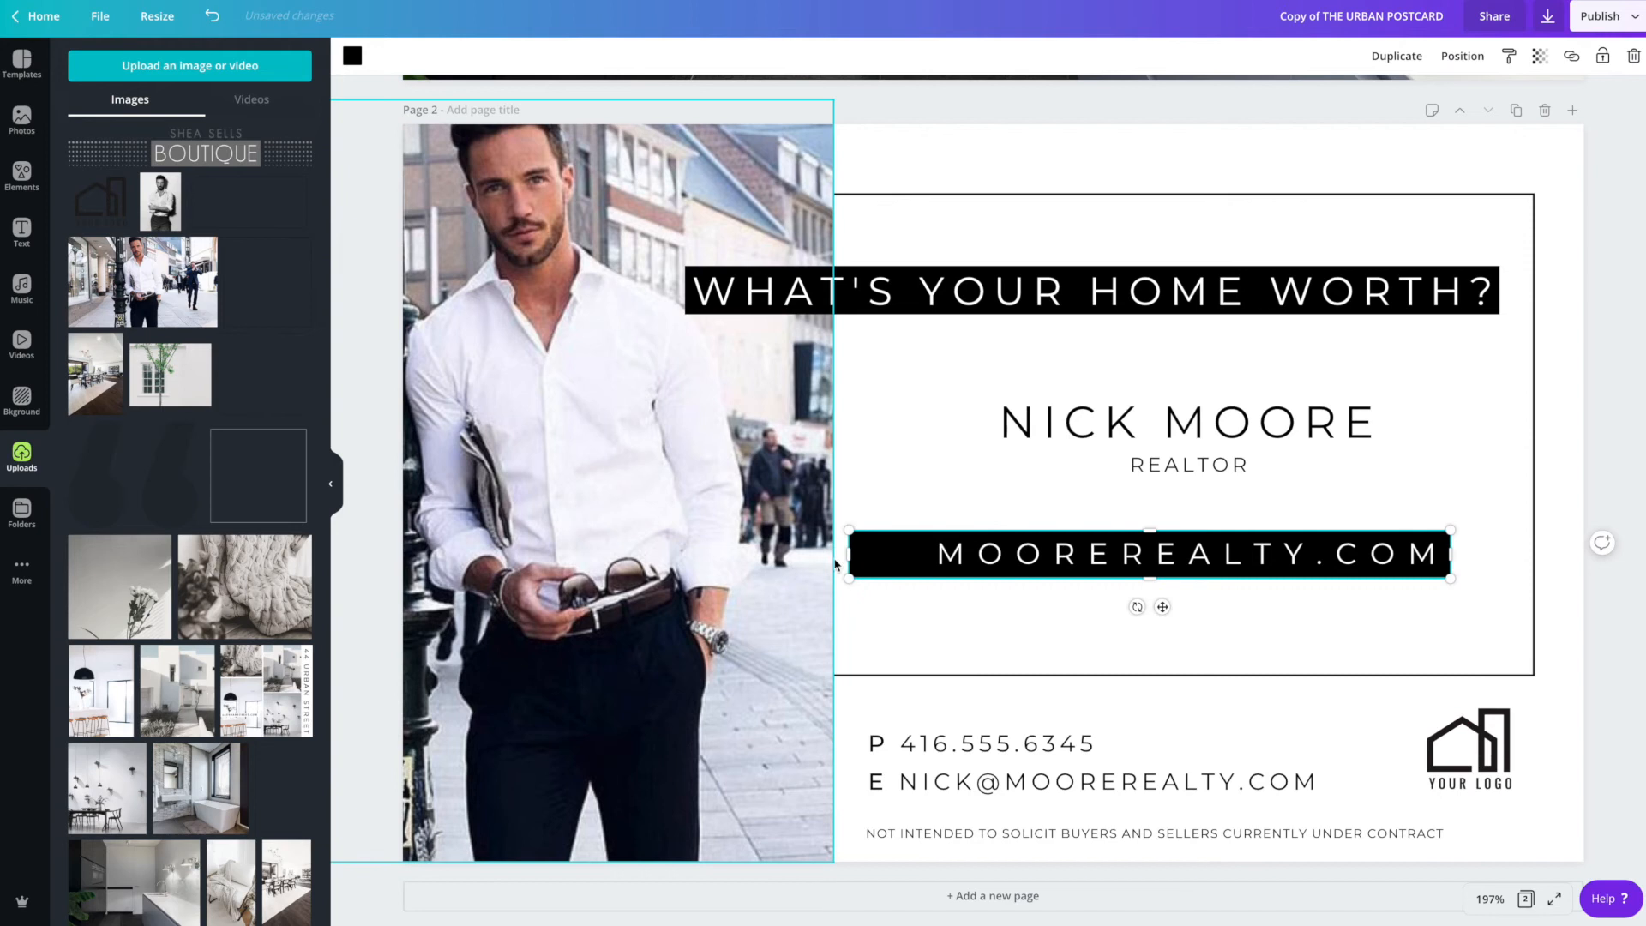
drag(849, 553, 911, 548)
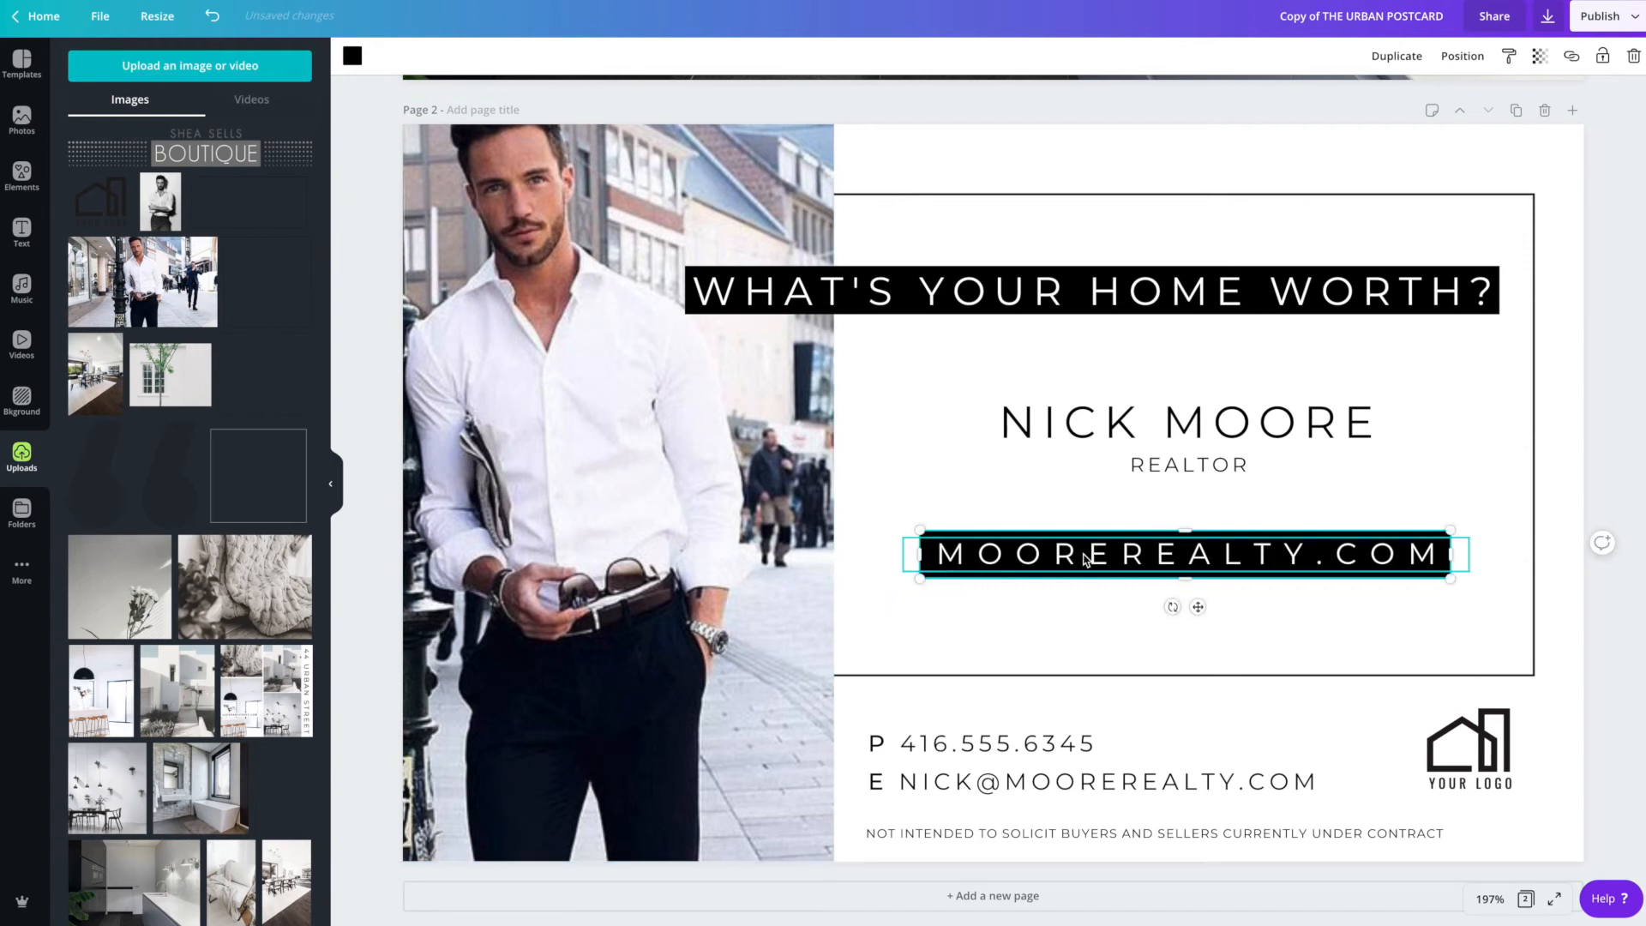
Slightly reduce the letter spacing of the MOOREREALTY.COM text so it fits inside the shortened bar
double_click(1082, 553)
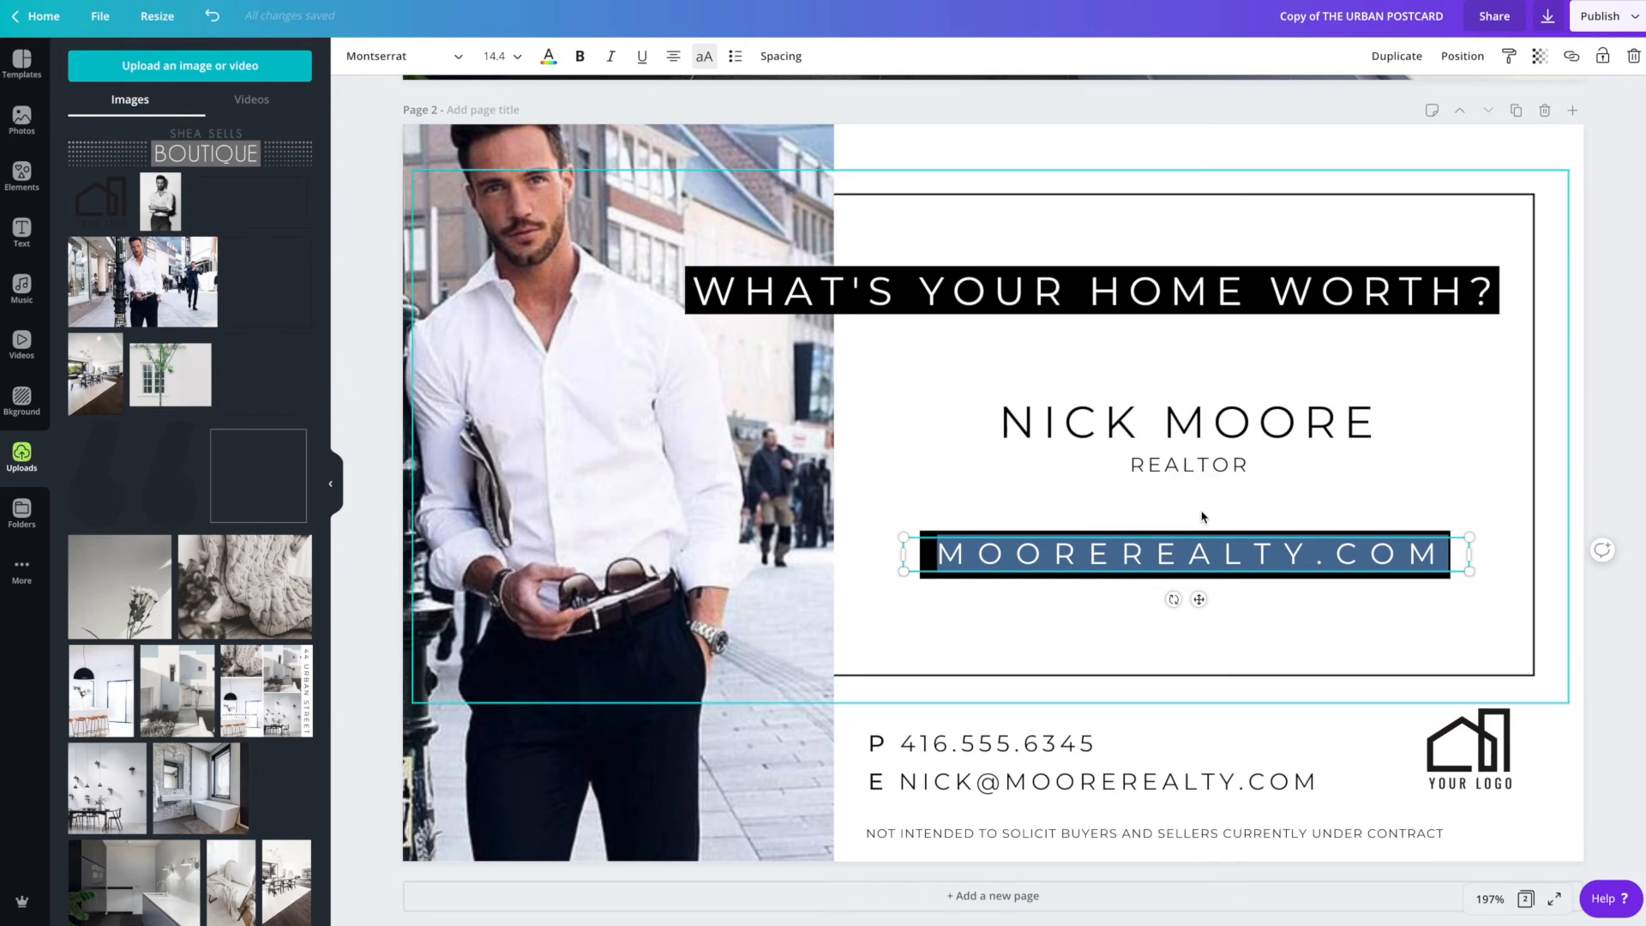
click(781, 58)
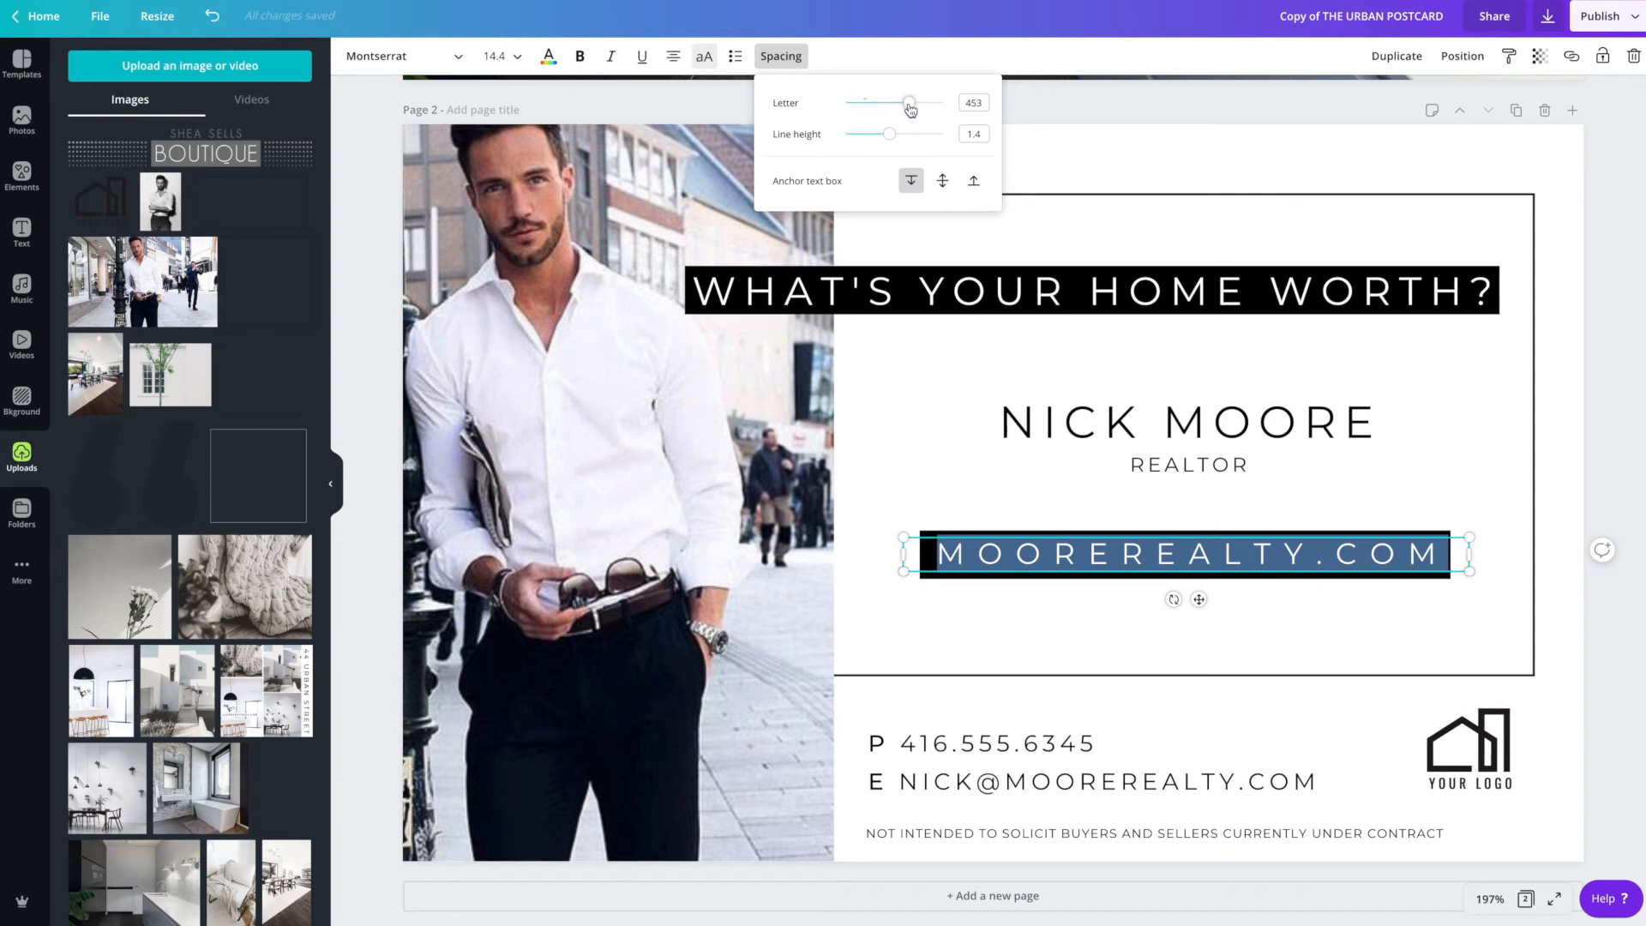
mouse_move(914, 108)
mouse_down()
mouse_move(878, 109)
mouse_move(905, 109)
mouse_up()
click(1081, 104)
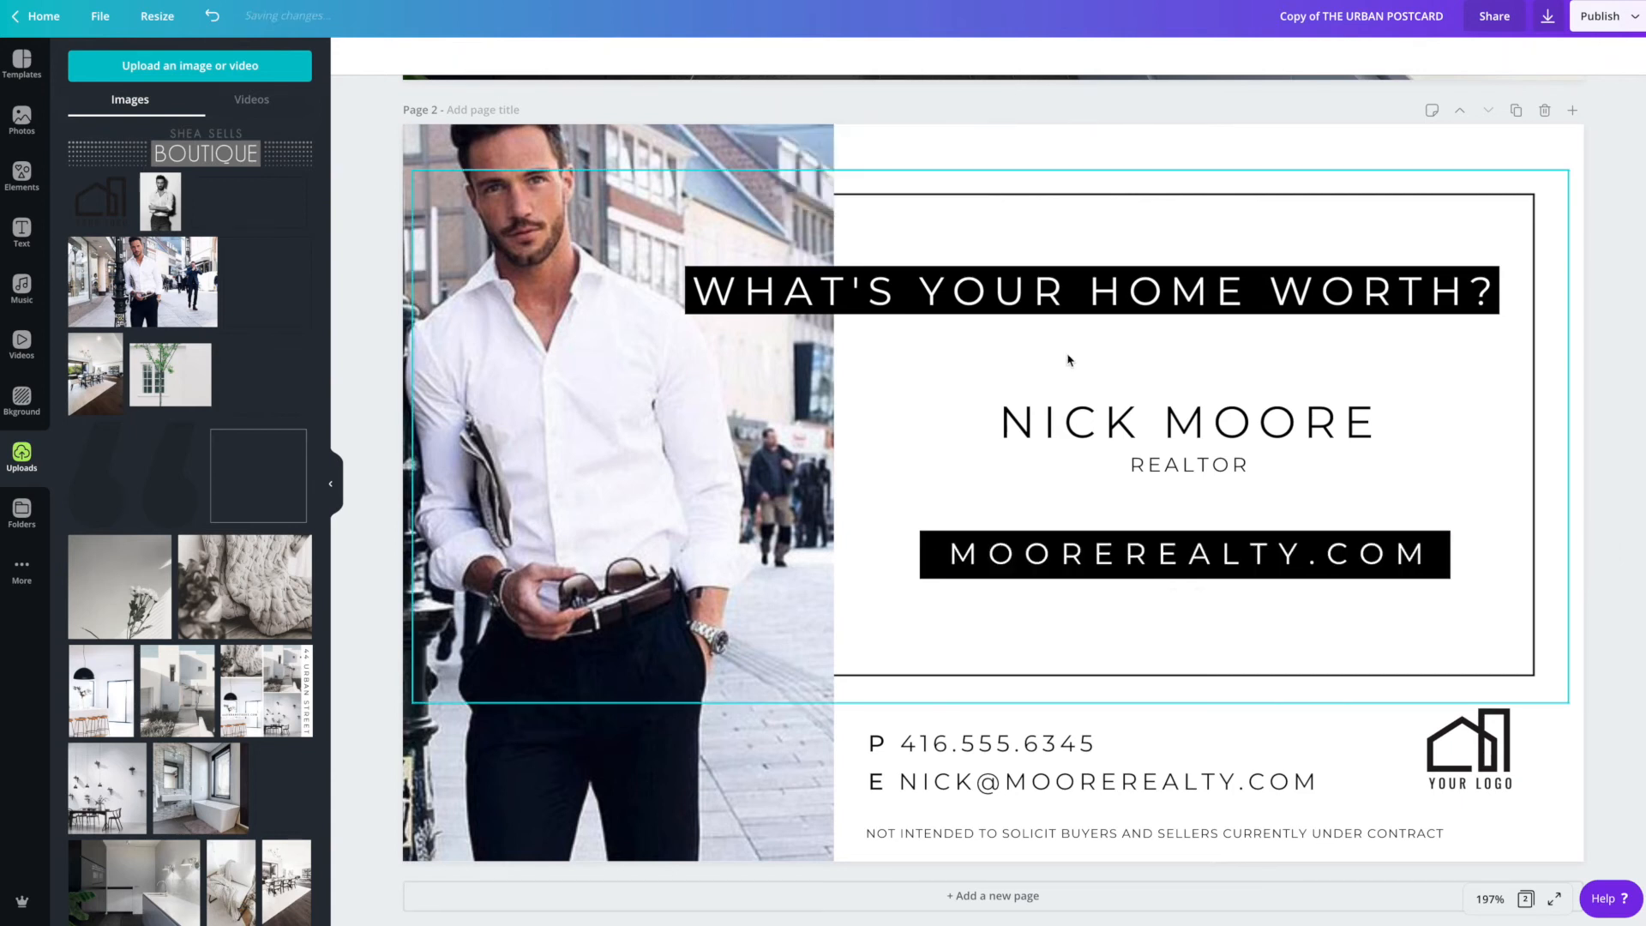
click(1471, 750)
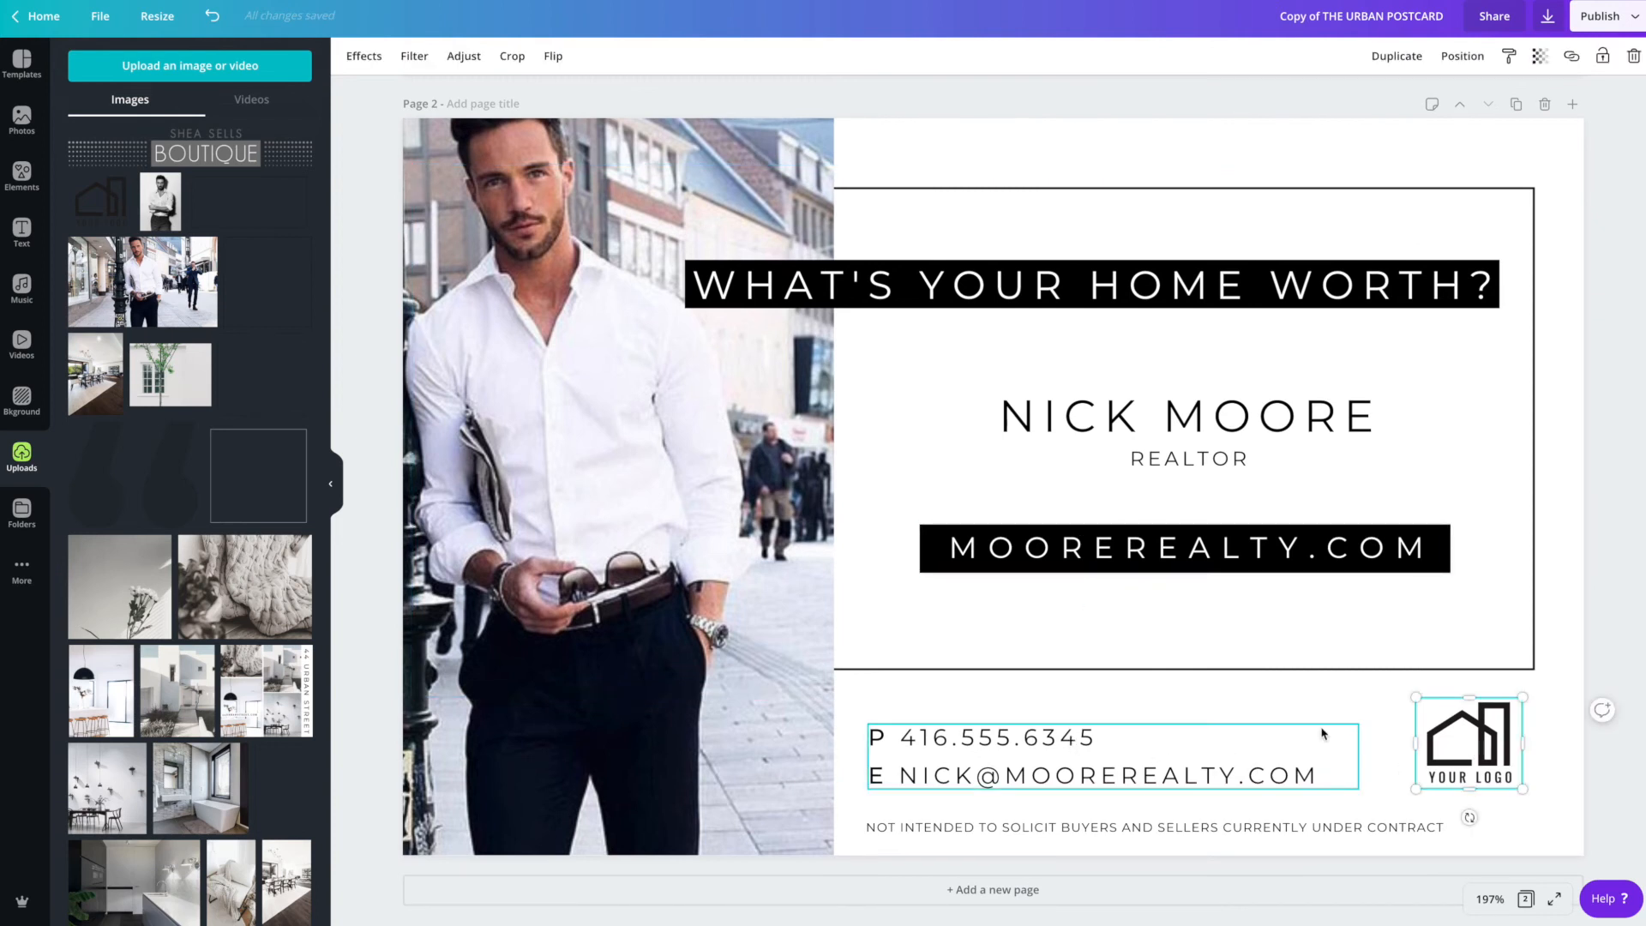
mouse_move(1416, 743)
mouse_down()
mouse_move(1368, 743)
mouse_move(1418, 743)
mouse_move(1393, 743)
mouse_up()
key(ctrl+z)
key(ctrl+z)
click(1372, 746)
click(1445, 748)
drag(1415, 742, 1383, 744)
key(ctrl+z)
Add a second phone number with a bold C label after the existing number in the page 2 contact details
click(1049, 774)
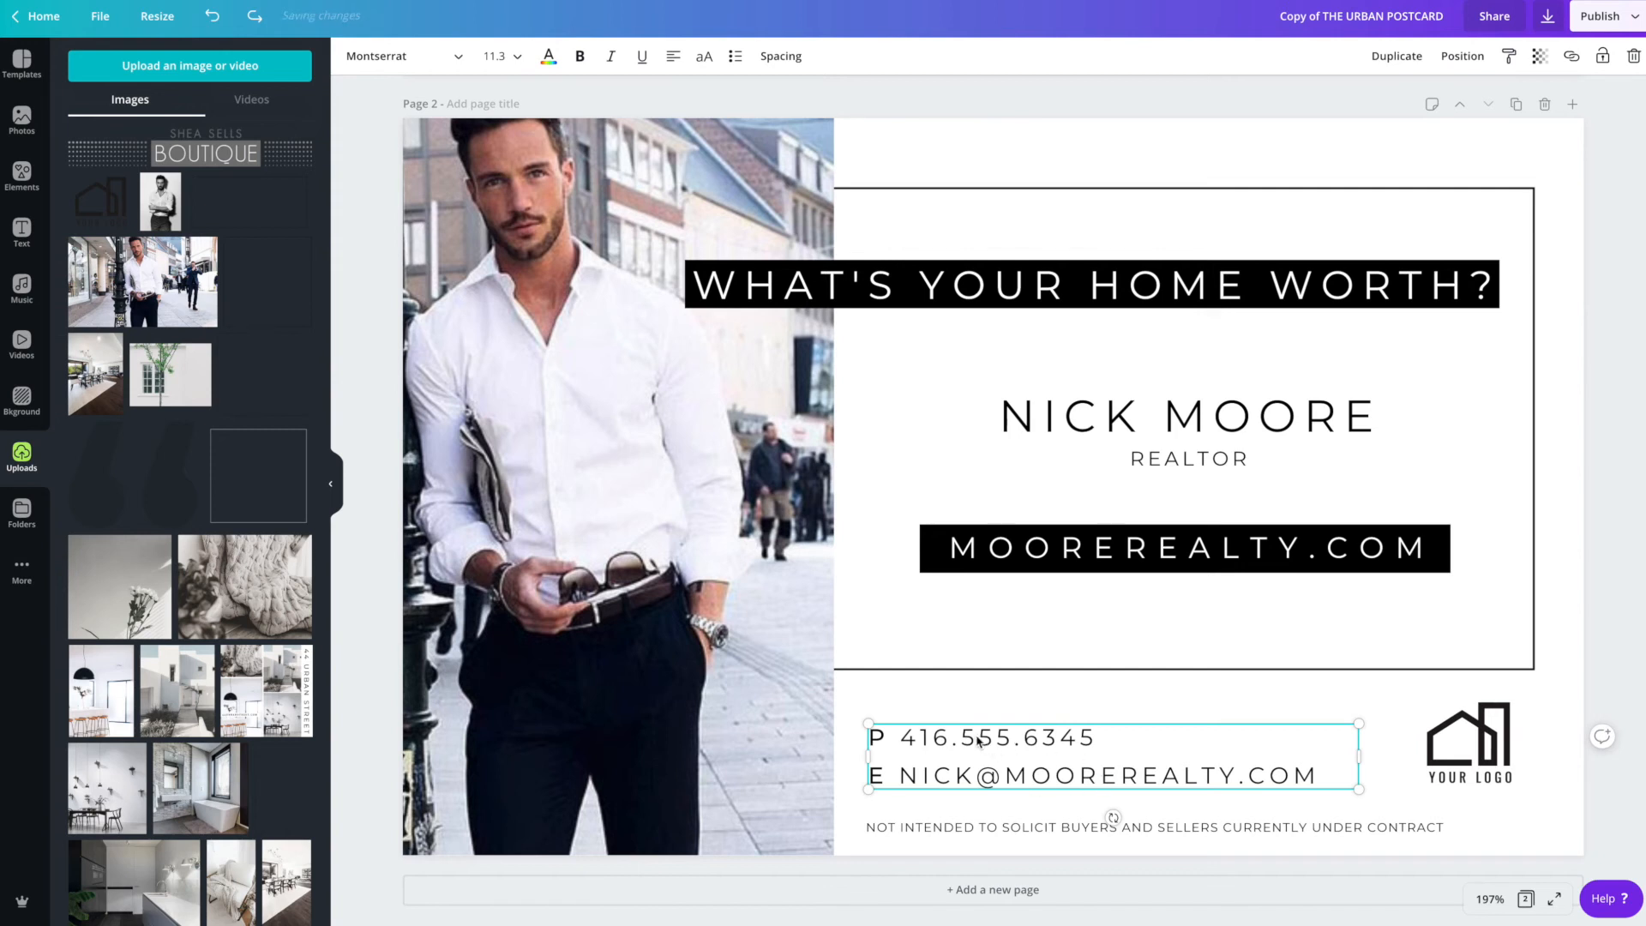
click(1098, 734)
text(C 416.555.6677)
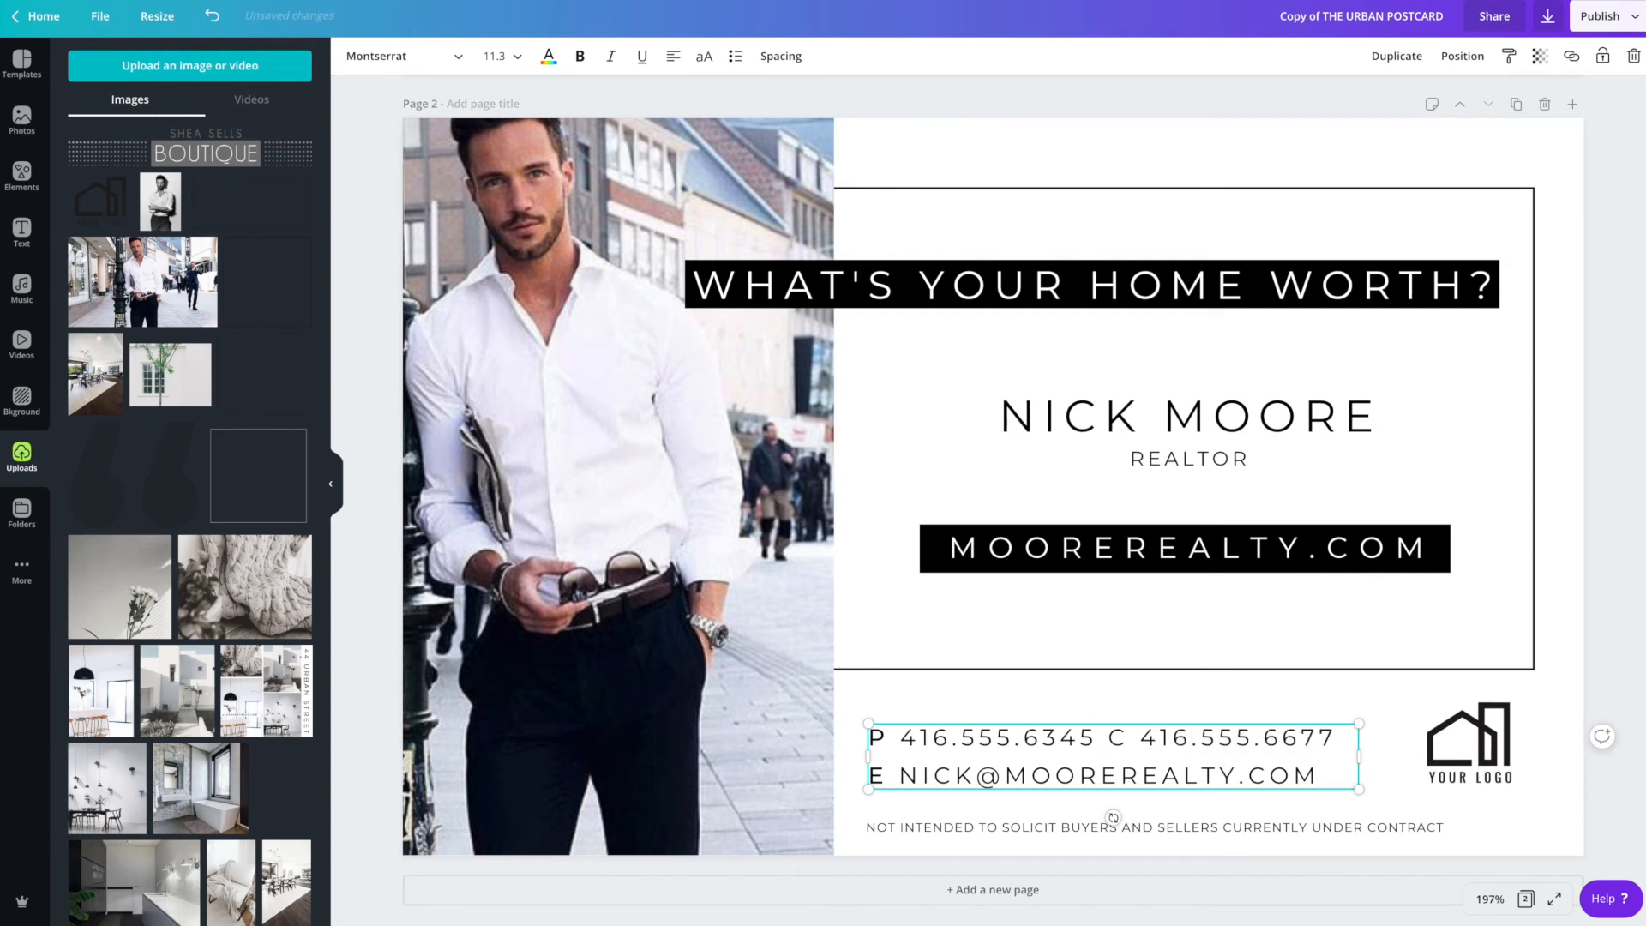
double_click(1117, 737)
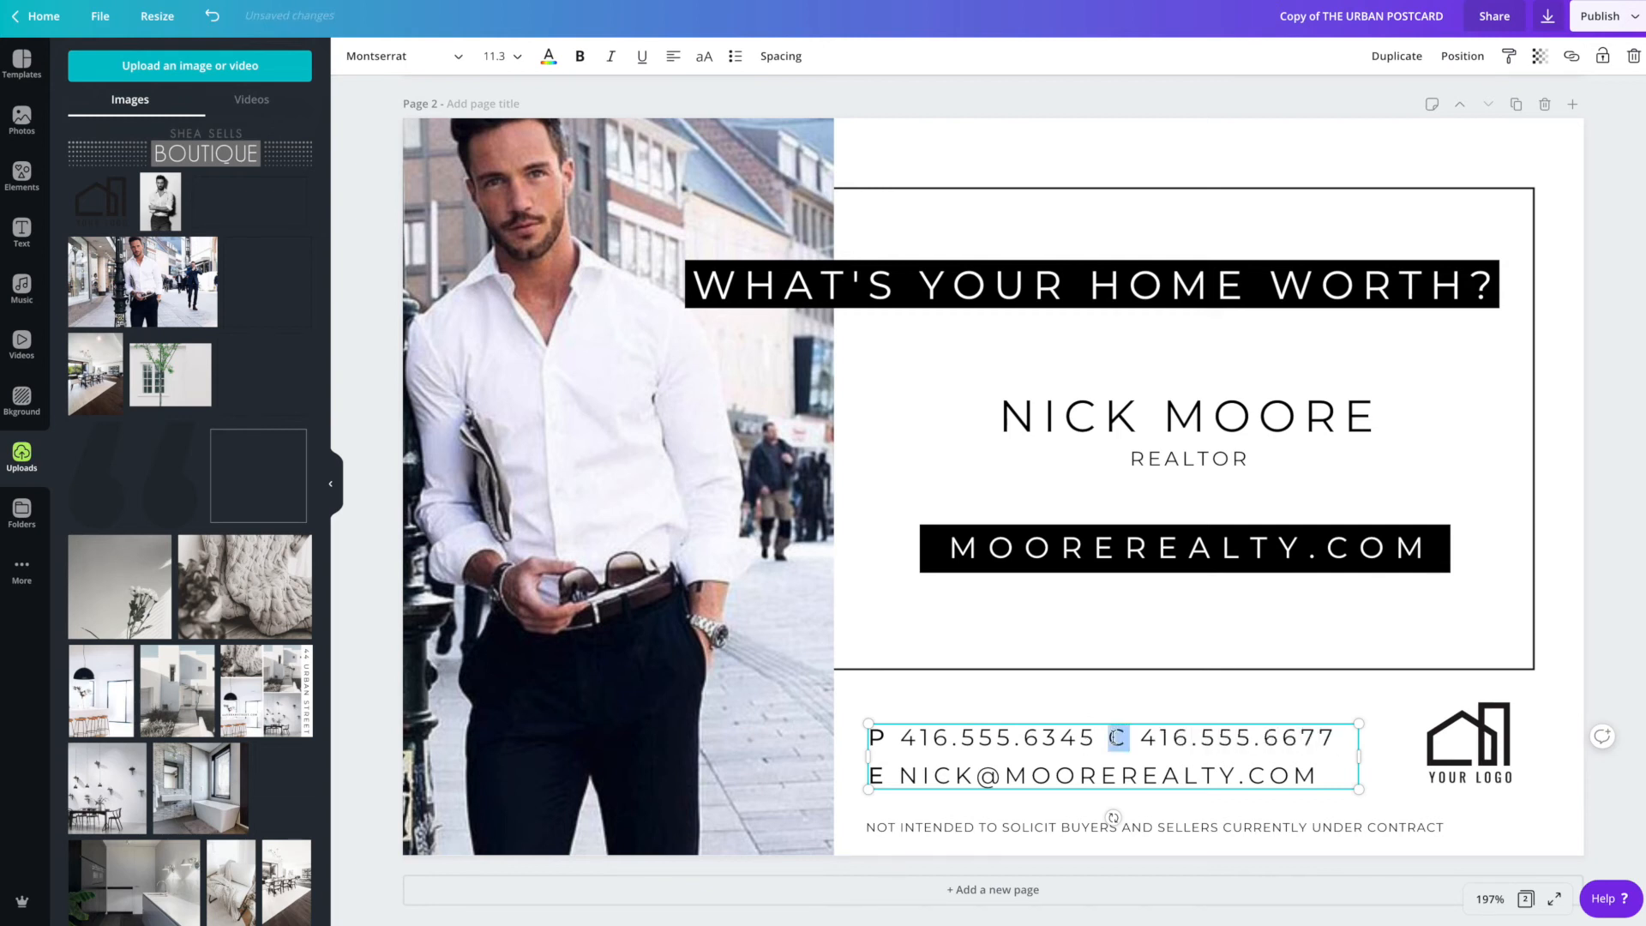
click(579, 56)
click(1122, 739)
key(ctrl+z)
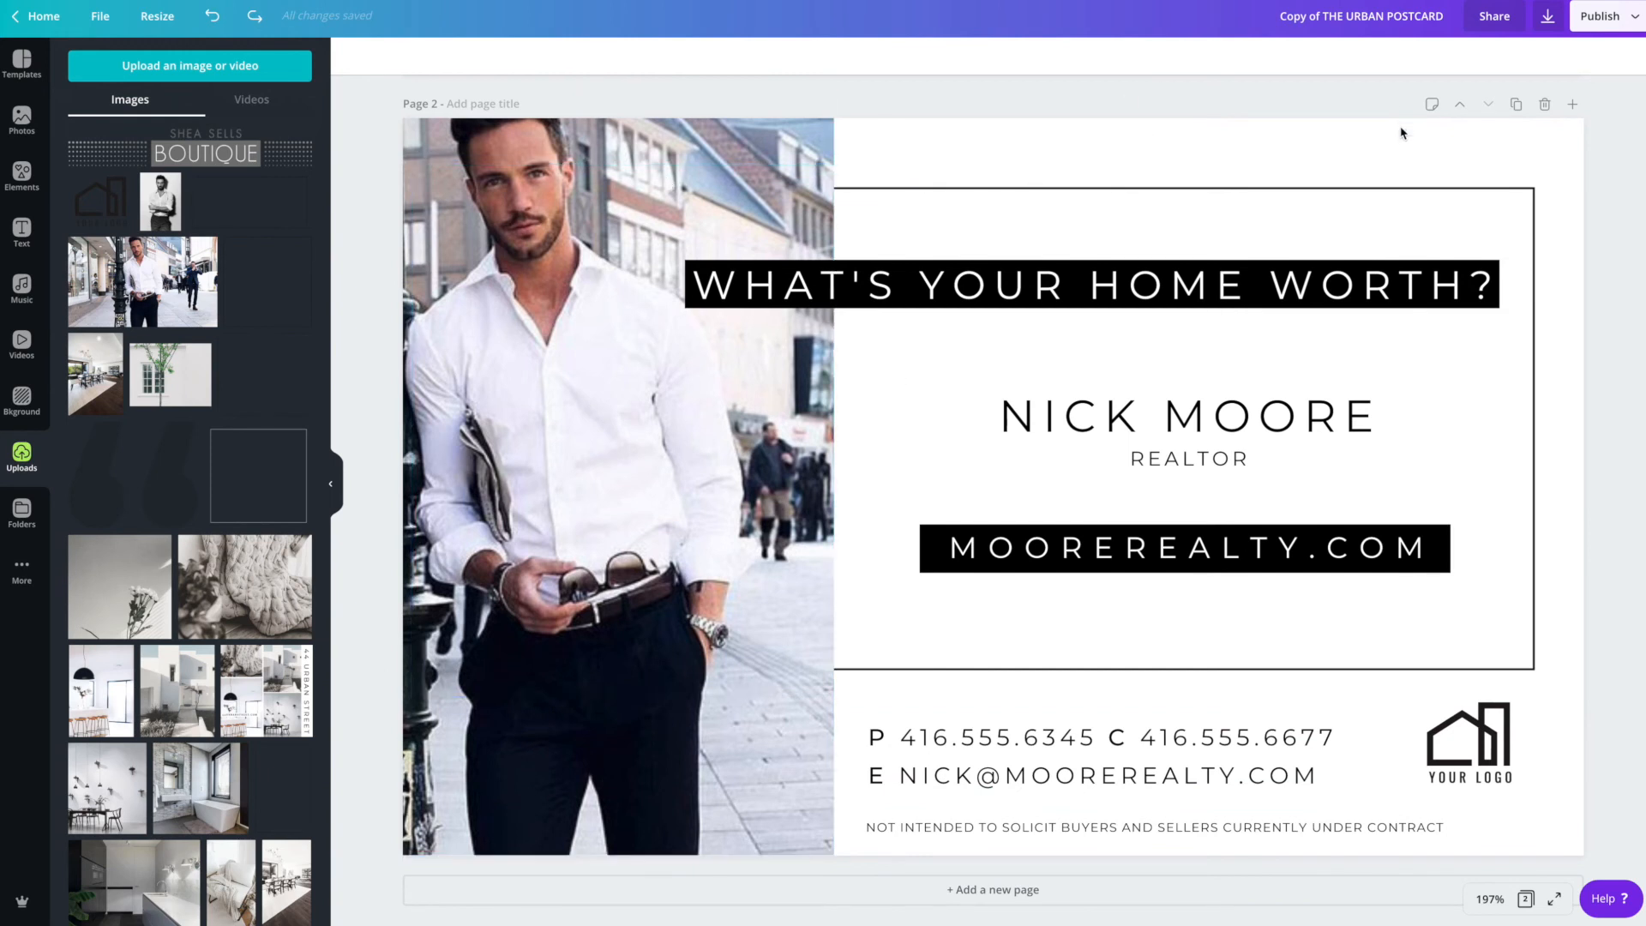
Open the download settings, choose the PDF Print file type, and try the crop marks and bleed option
click(1601, 15)
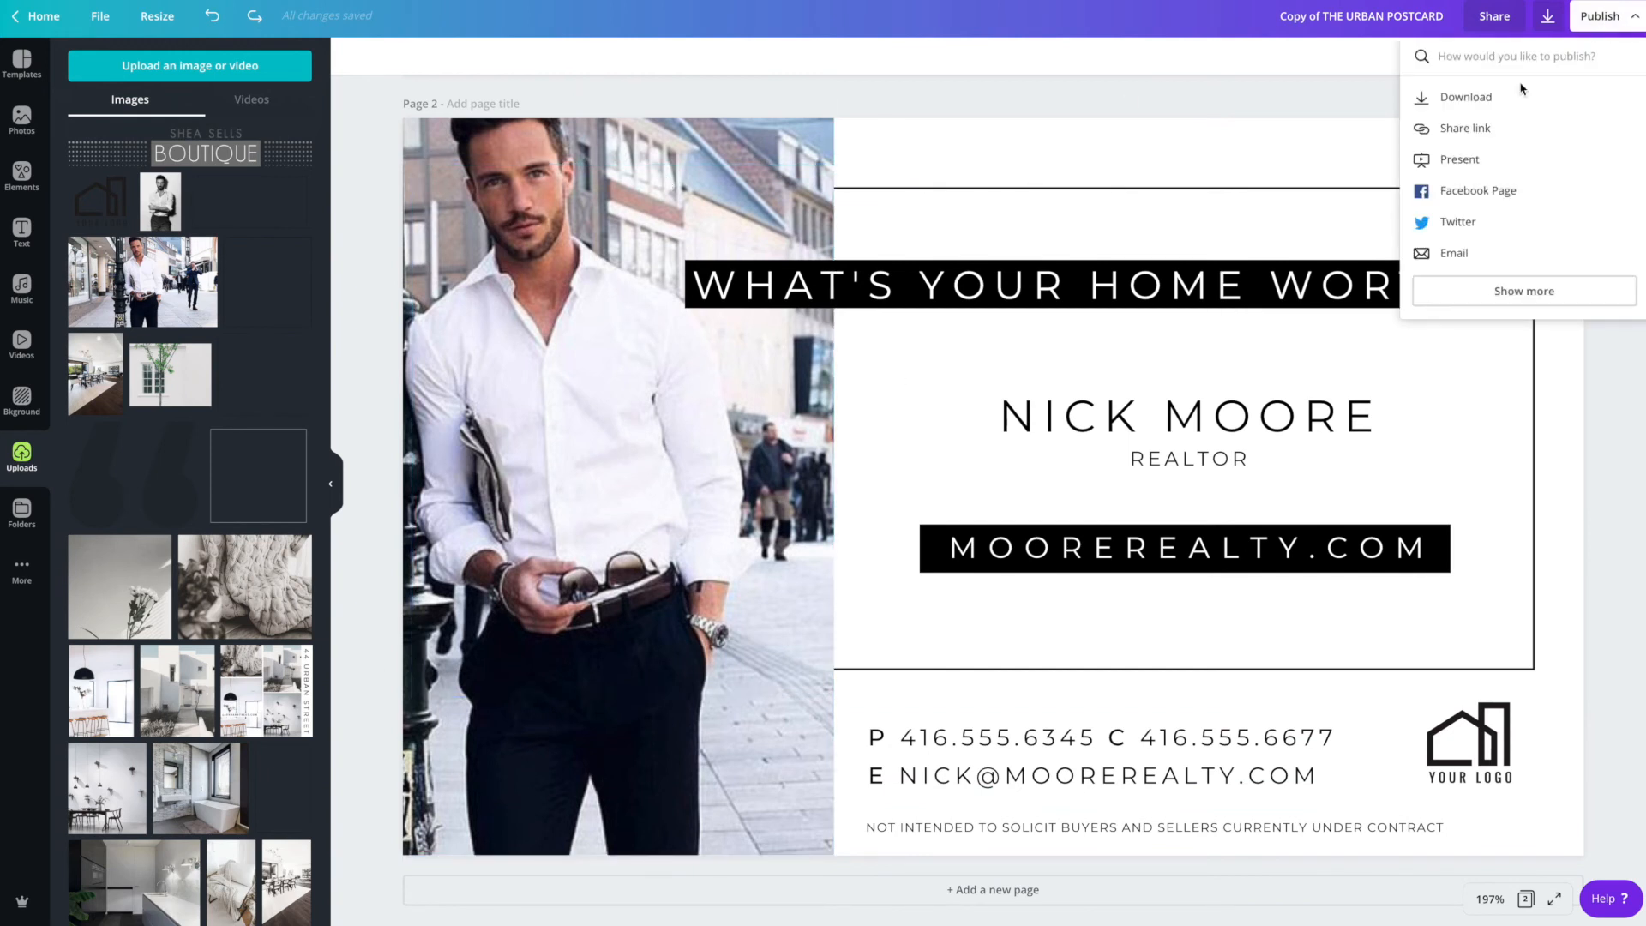
click(1467, 99)
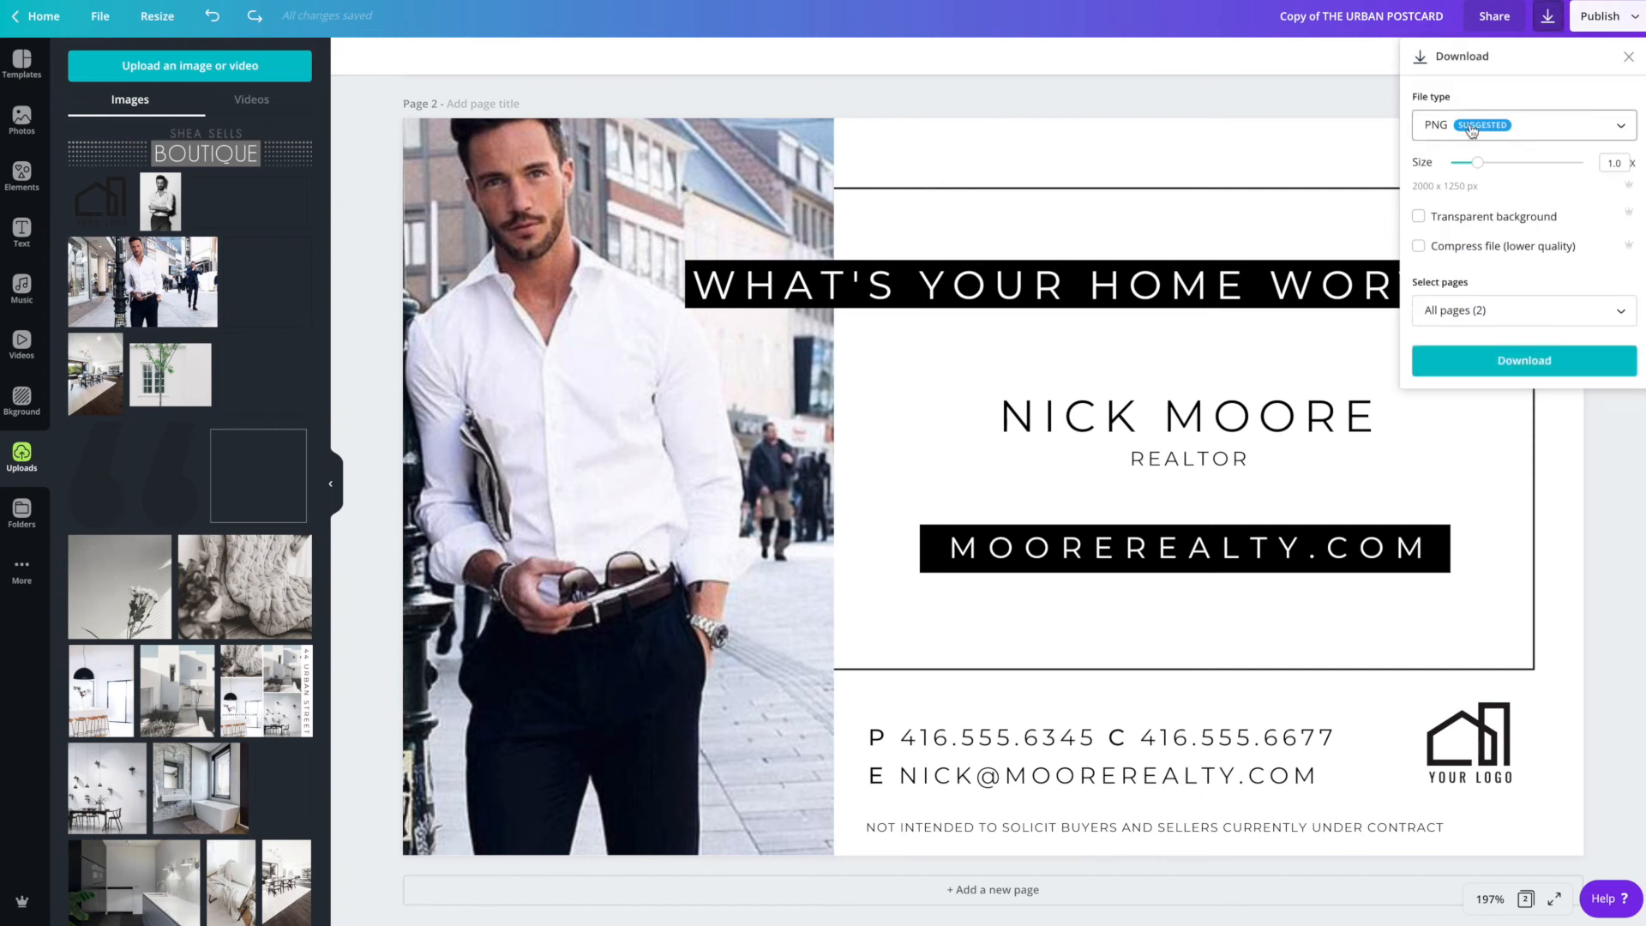
click(1472, 130)
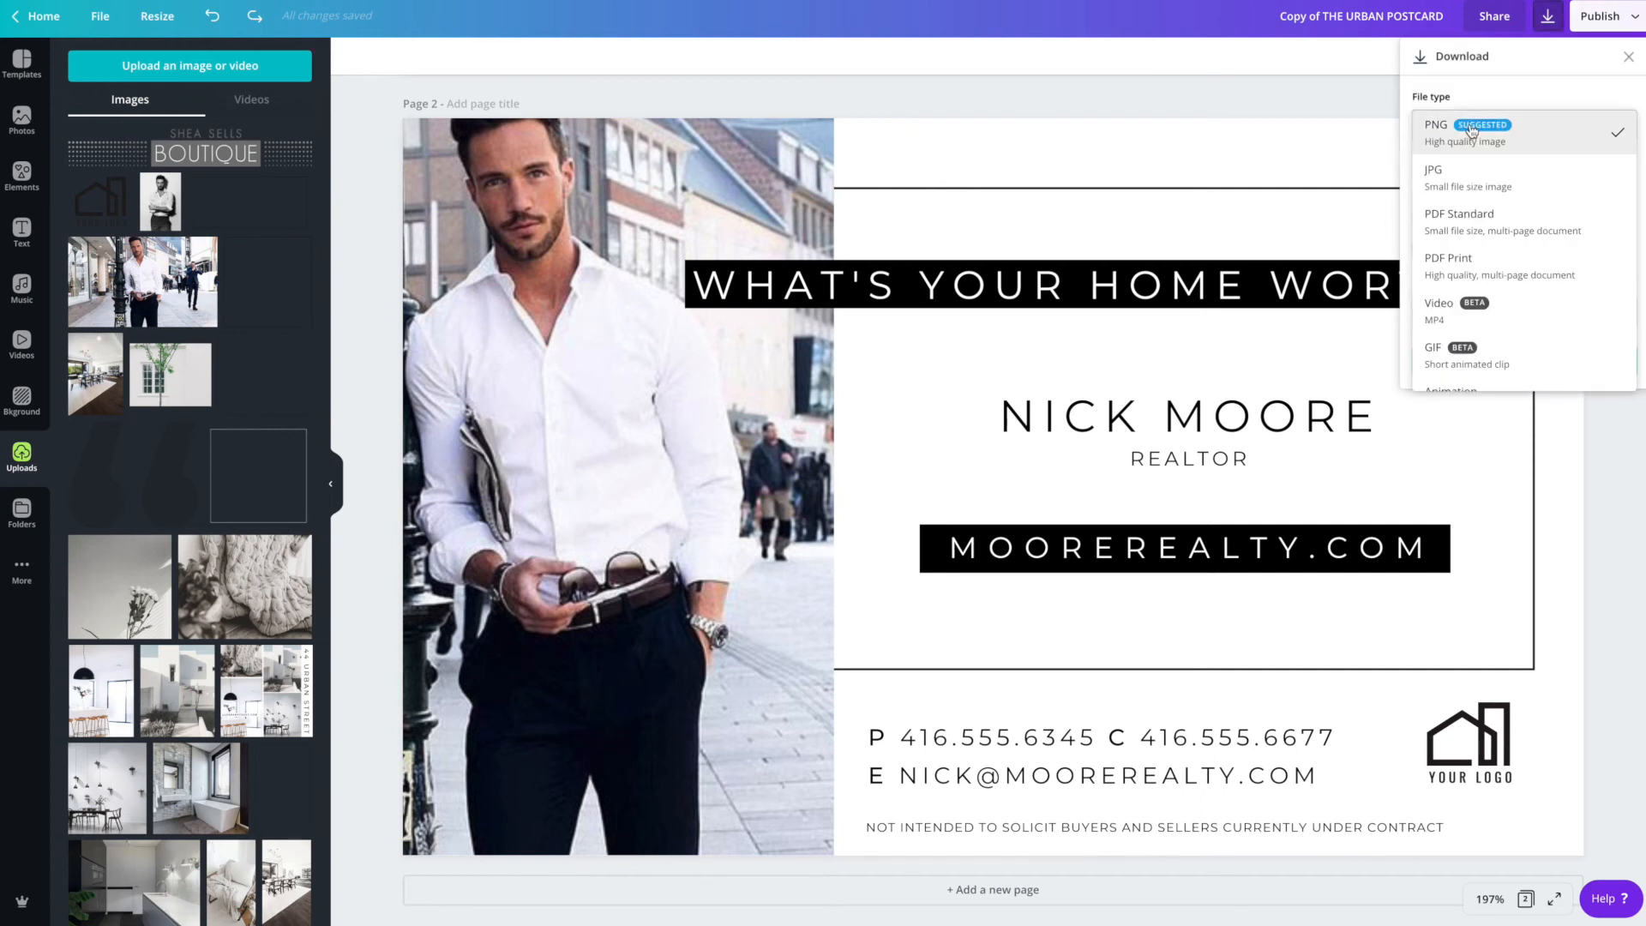
click(1455, 263)
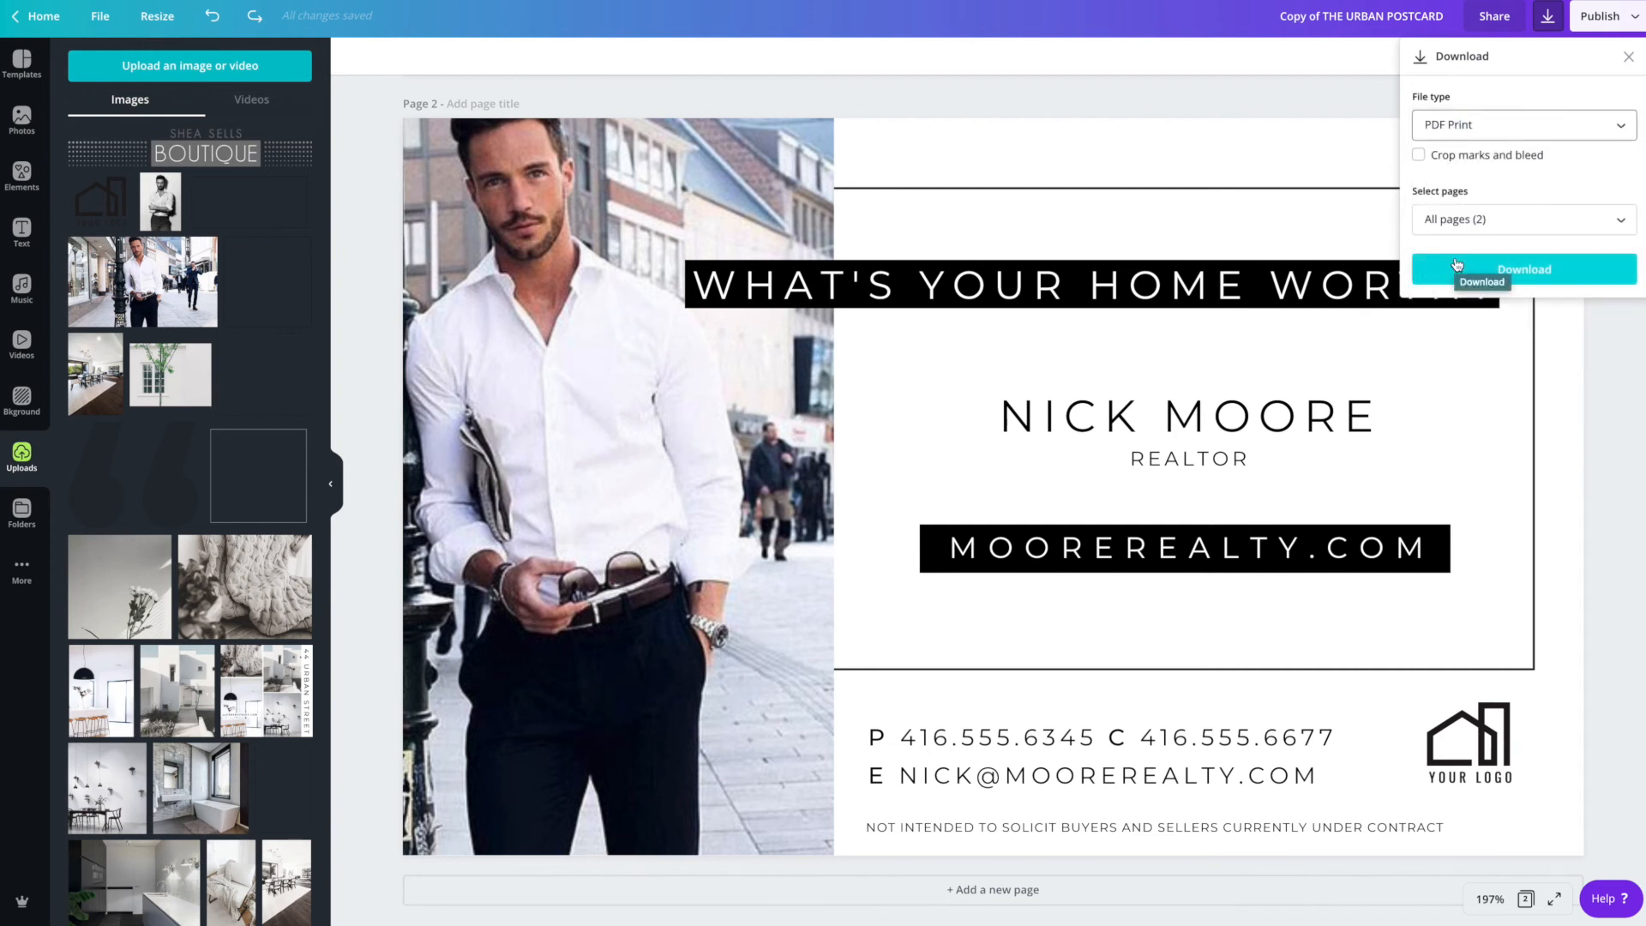
click(1416, 156)
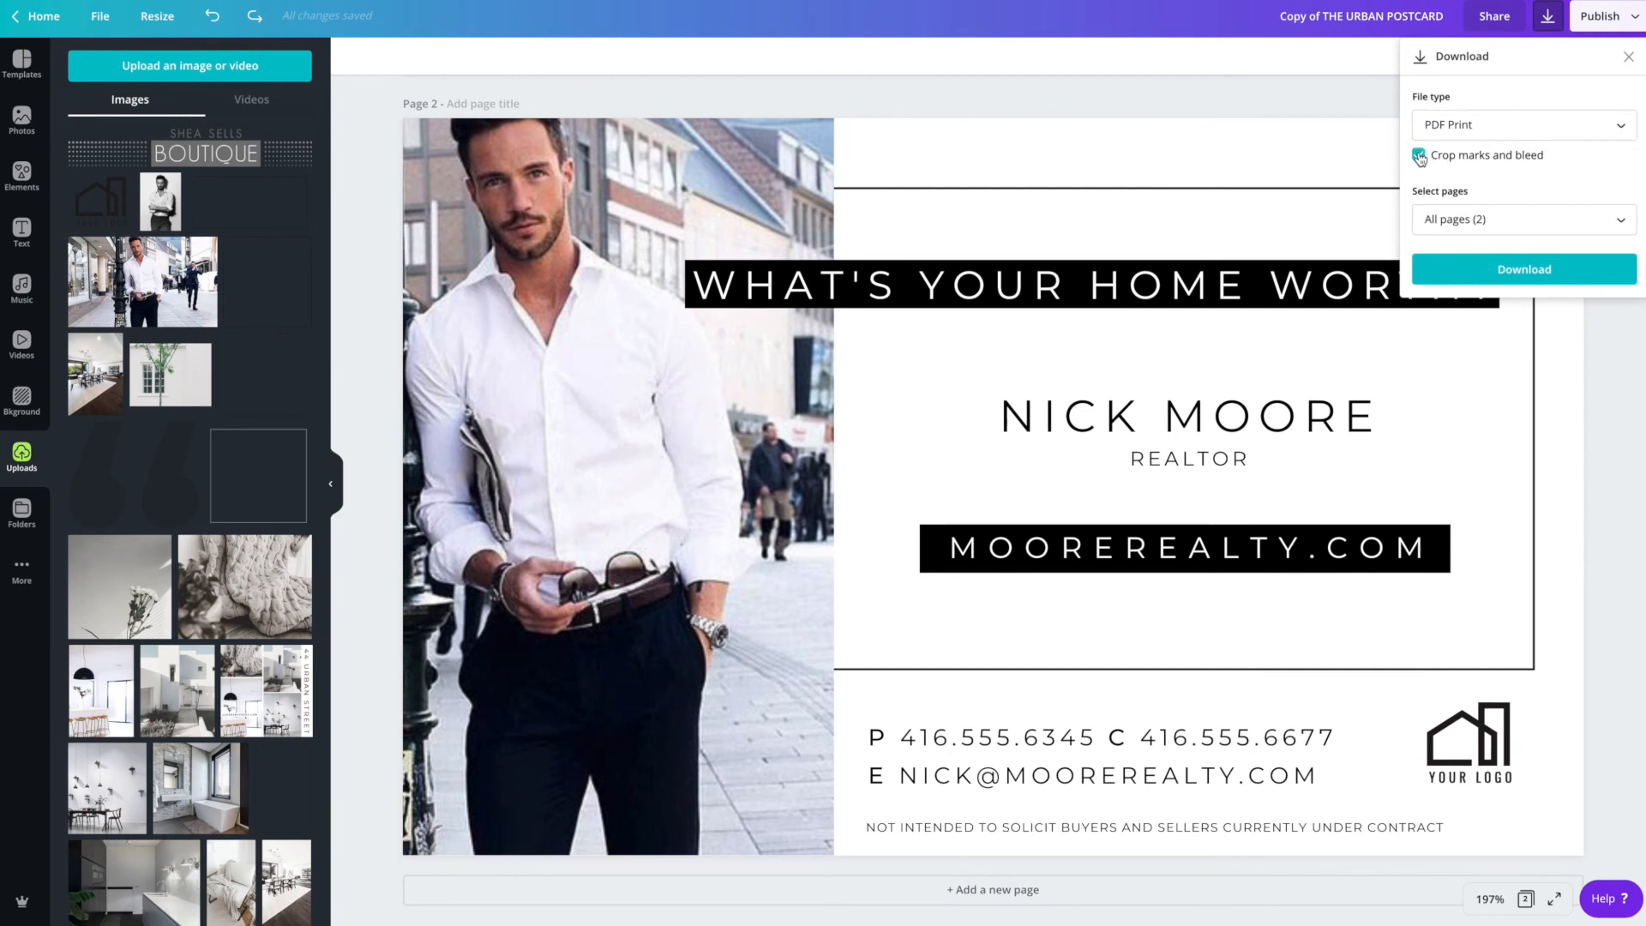
click(1420, 160)
Switch the download file type to PNG for all pages
click(1483, 125)
scroll(1491, 136, up, 1)
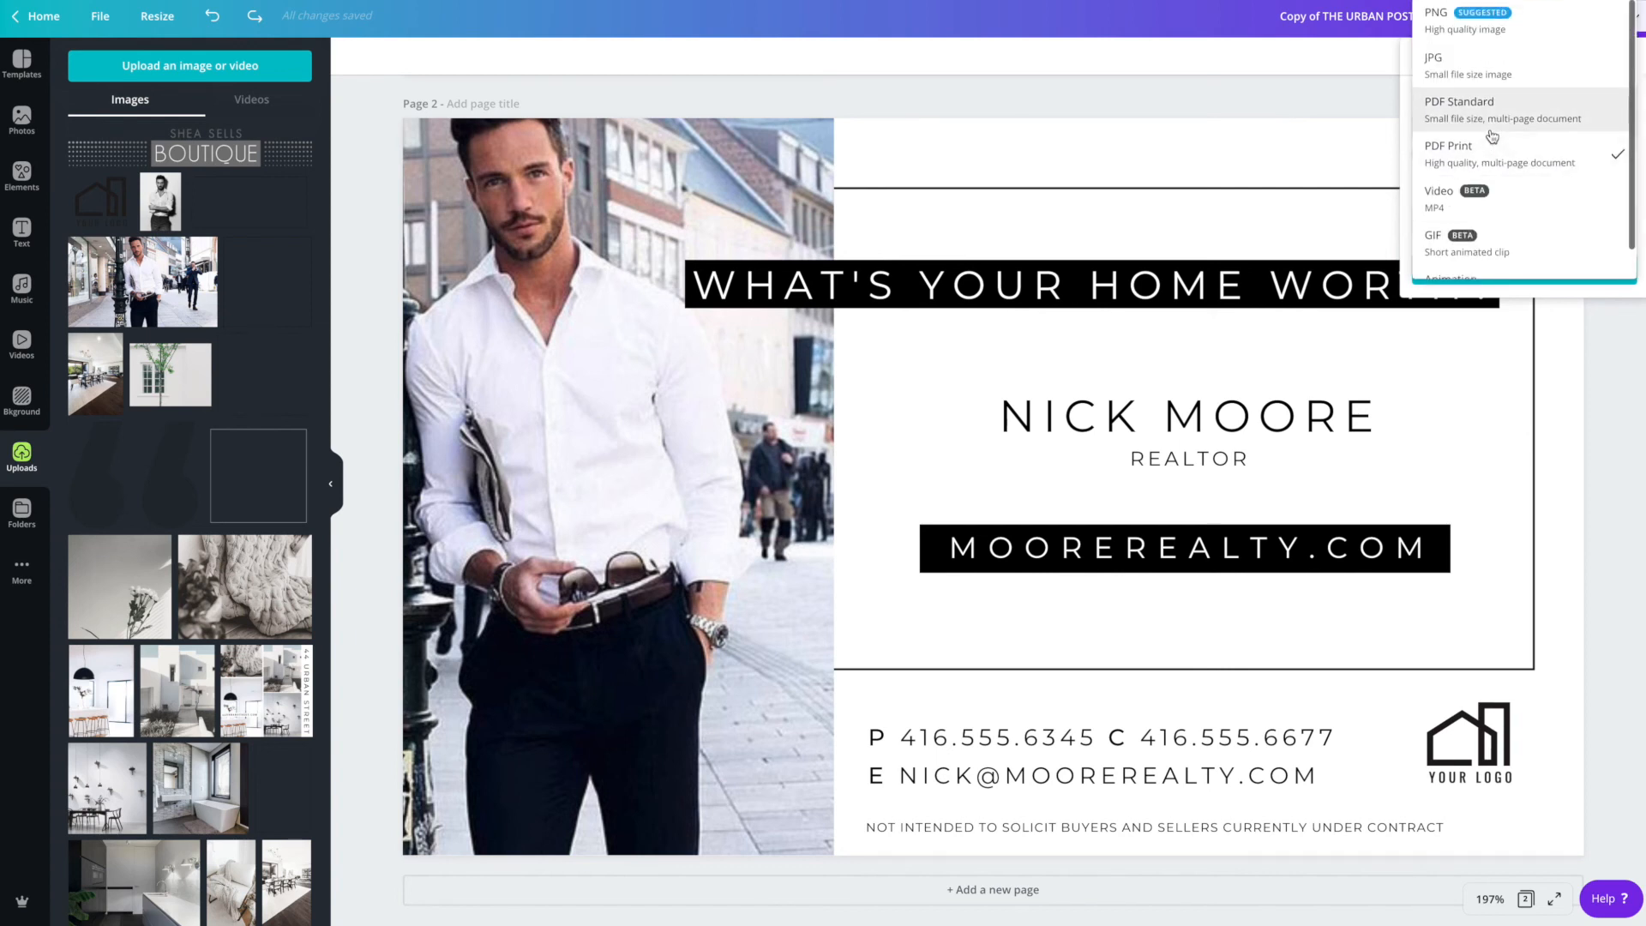
click(1447, 23)
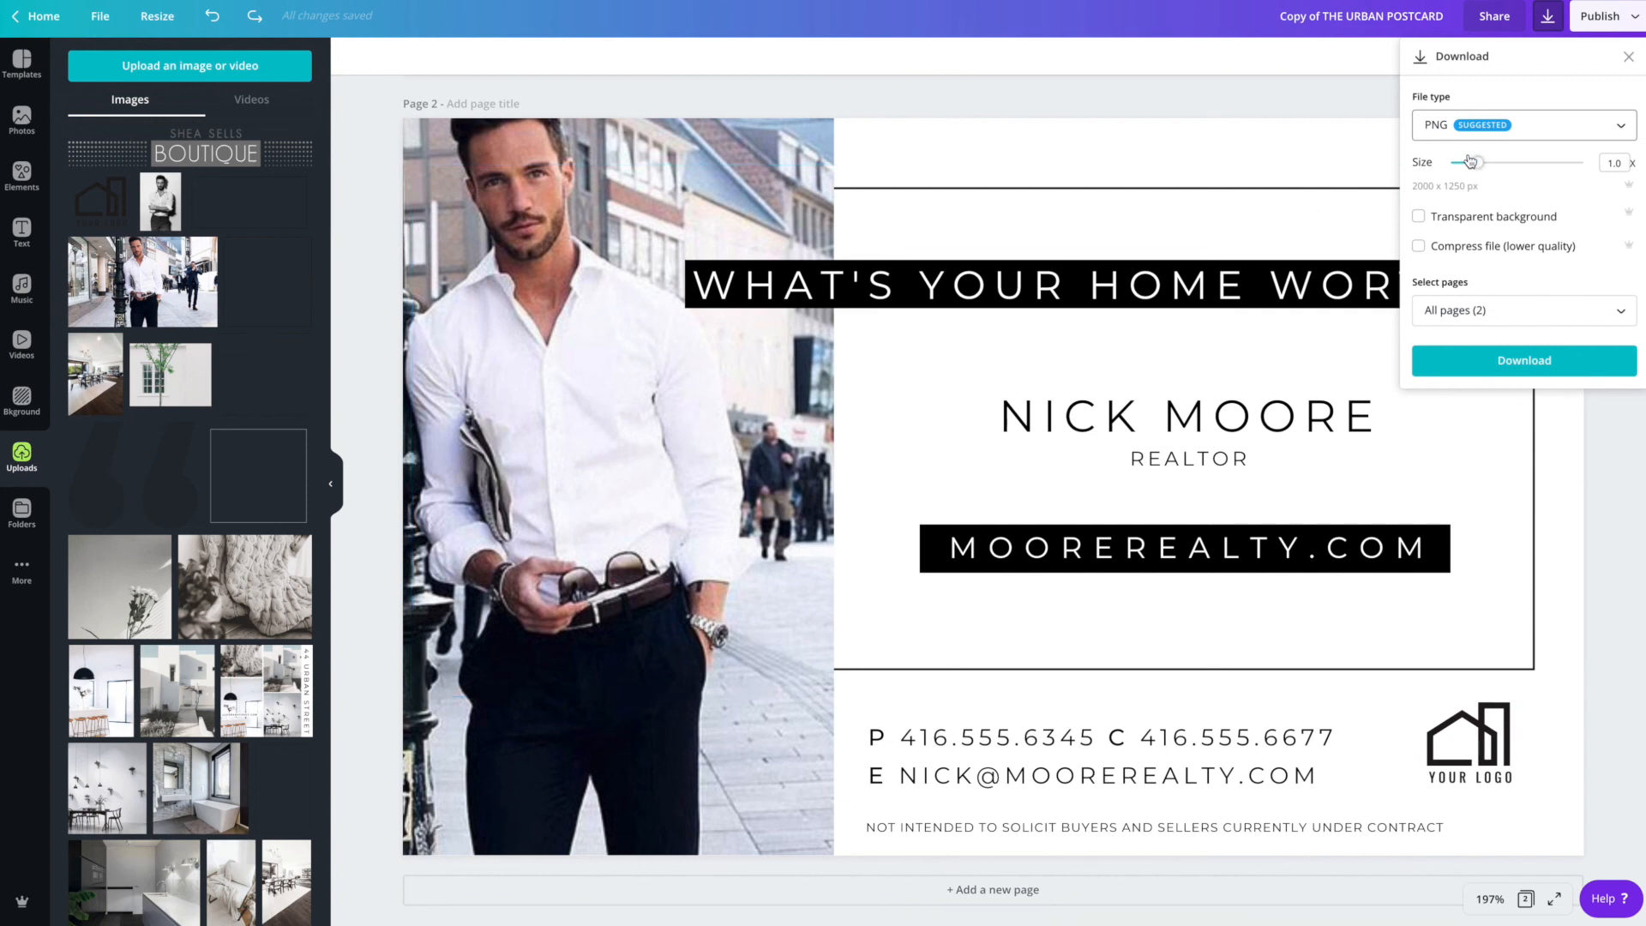
Download both pages of the postcard as a PDF Print file with crop marks and bleed included
scroll(1331, 143, up, 8)
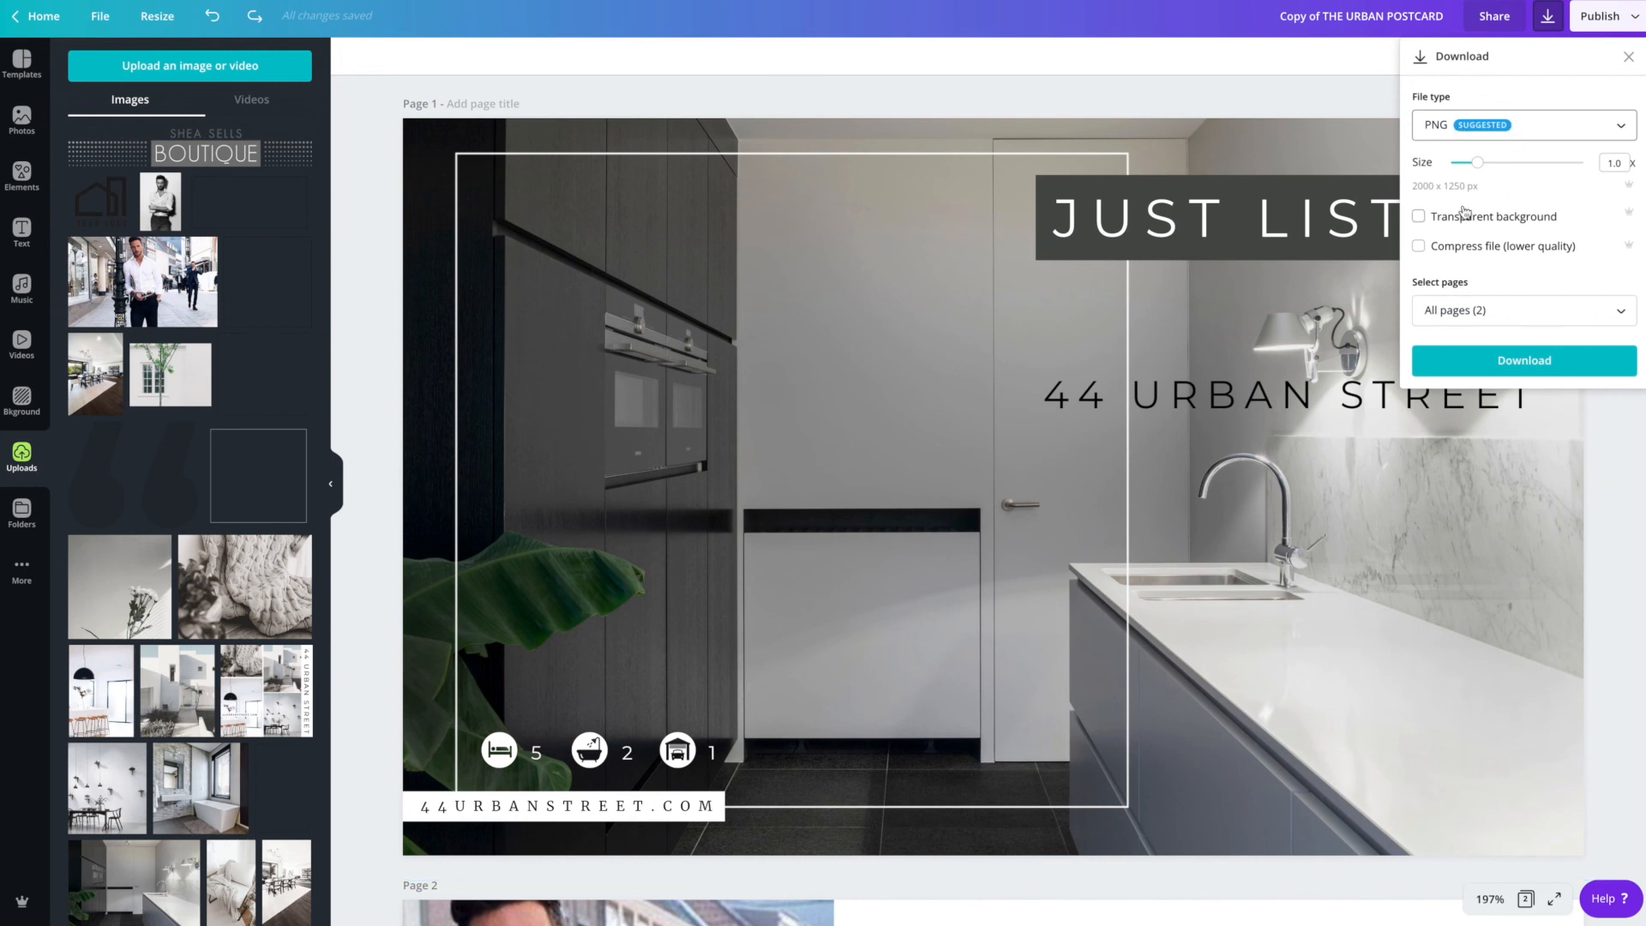
click(1470, 125)
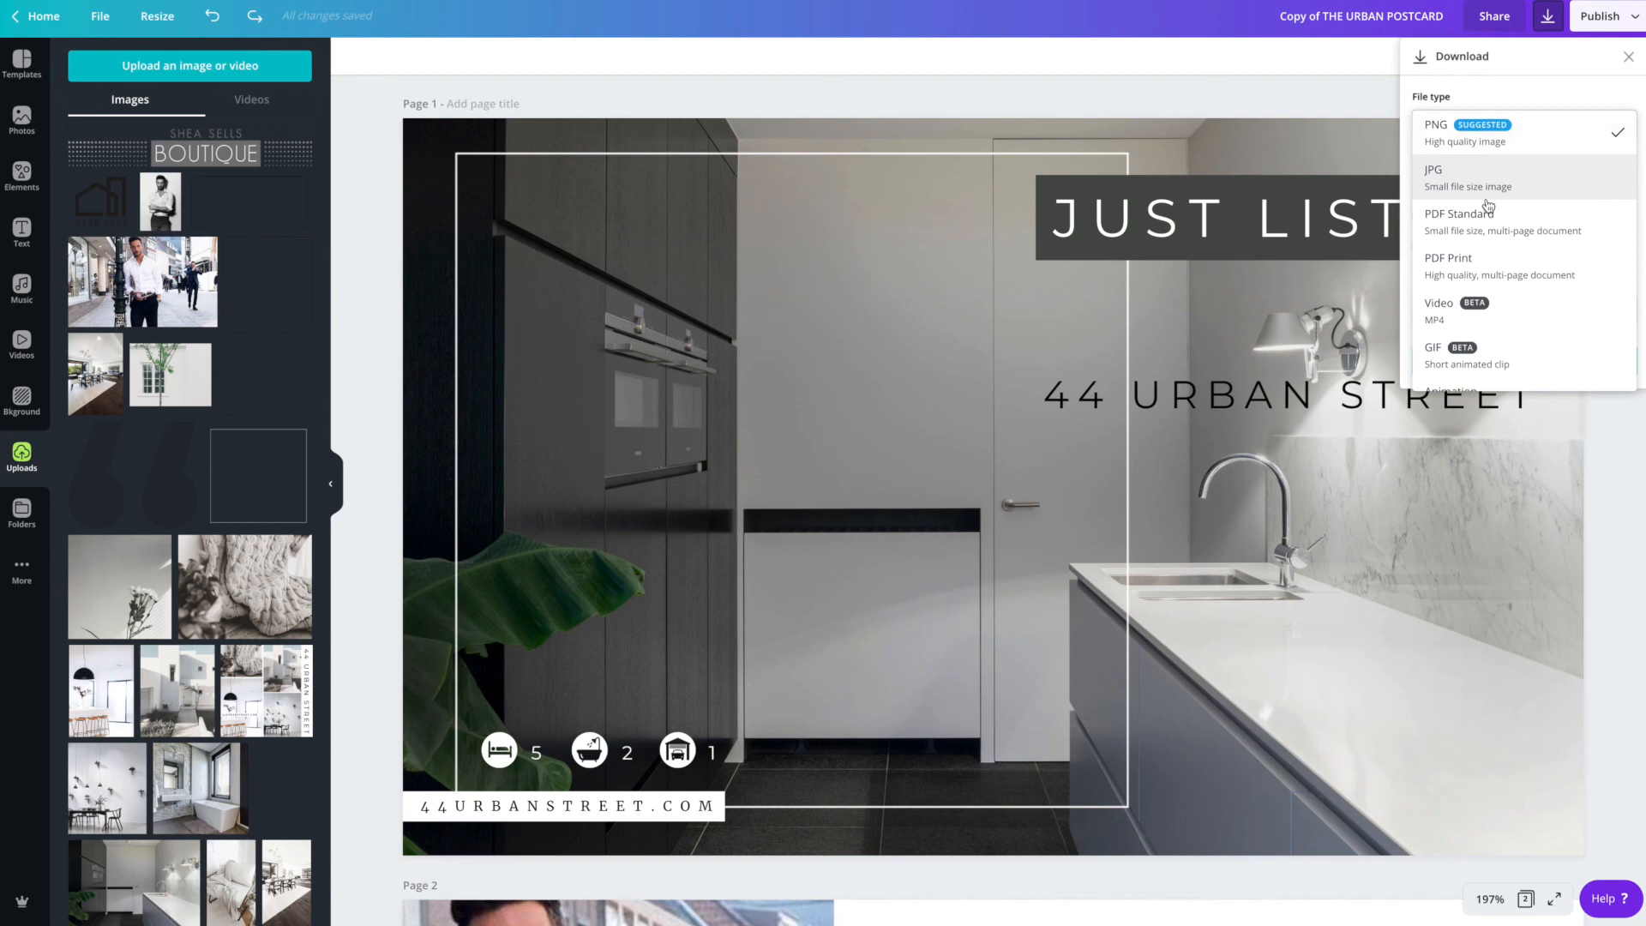
click(1459, 272)
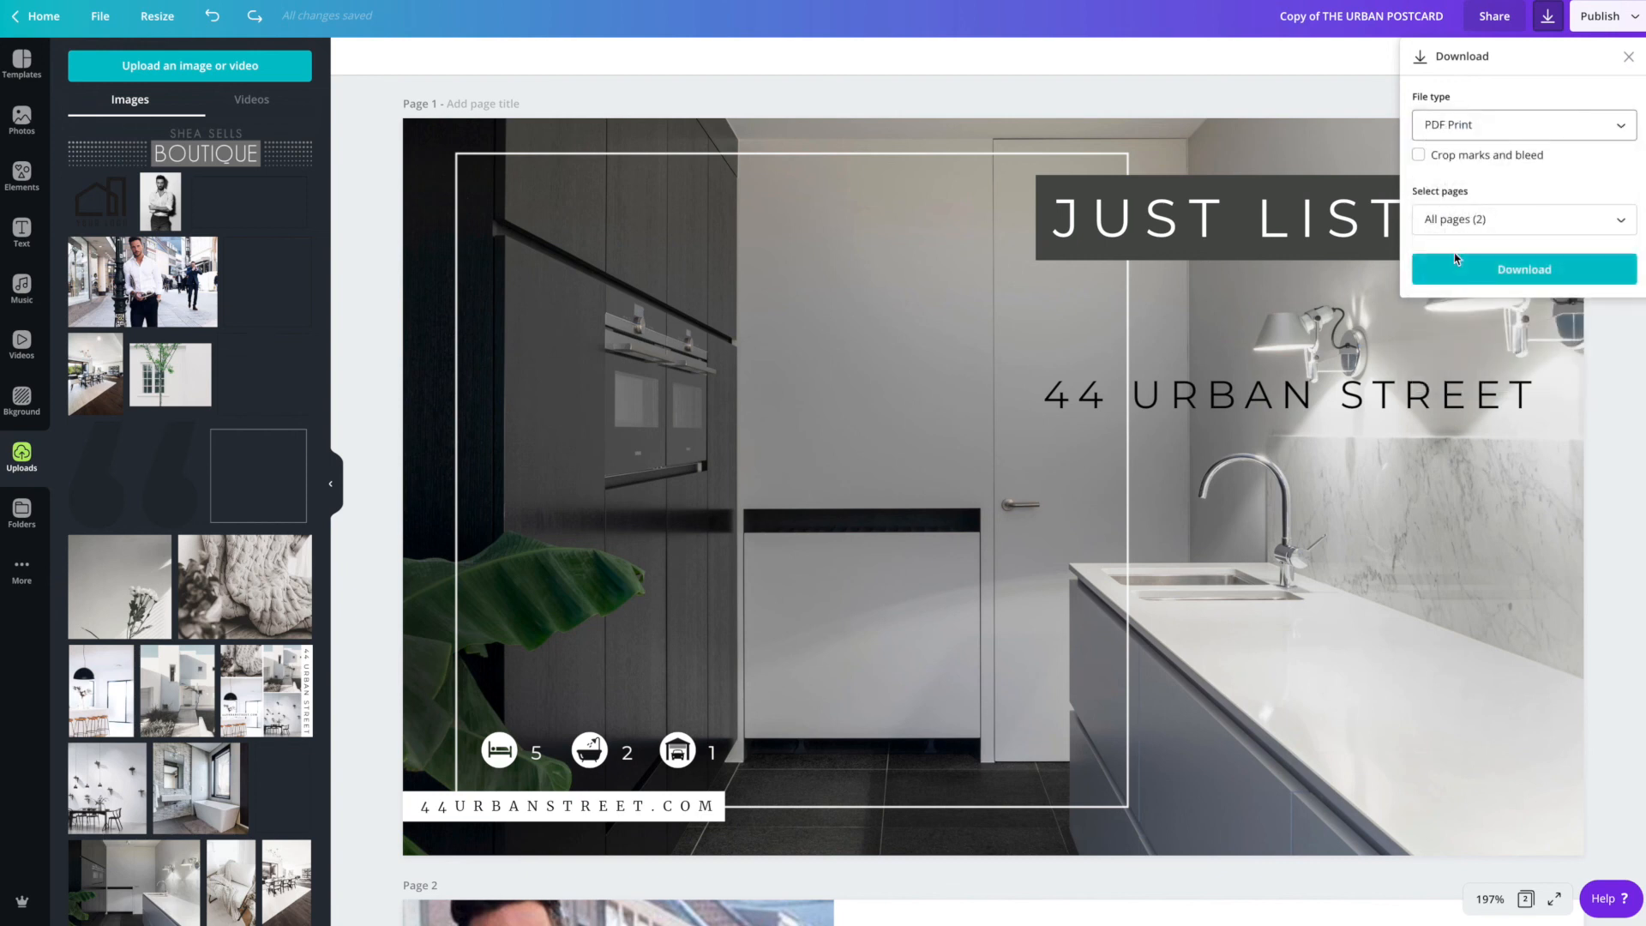
scroll(1310, 317, down, 1)
scroll(1310, 317, down, 6)
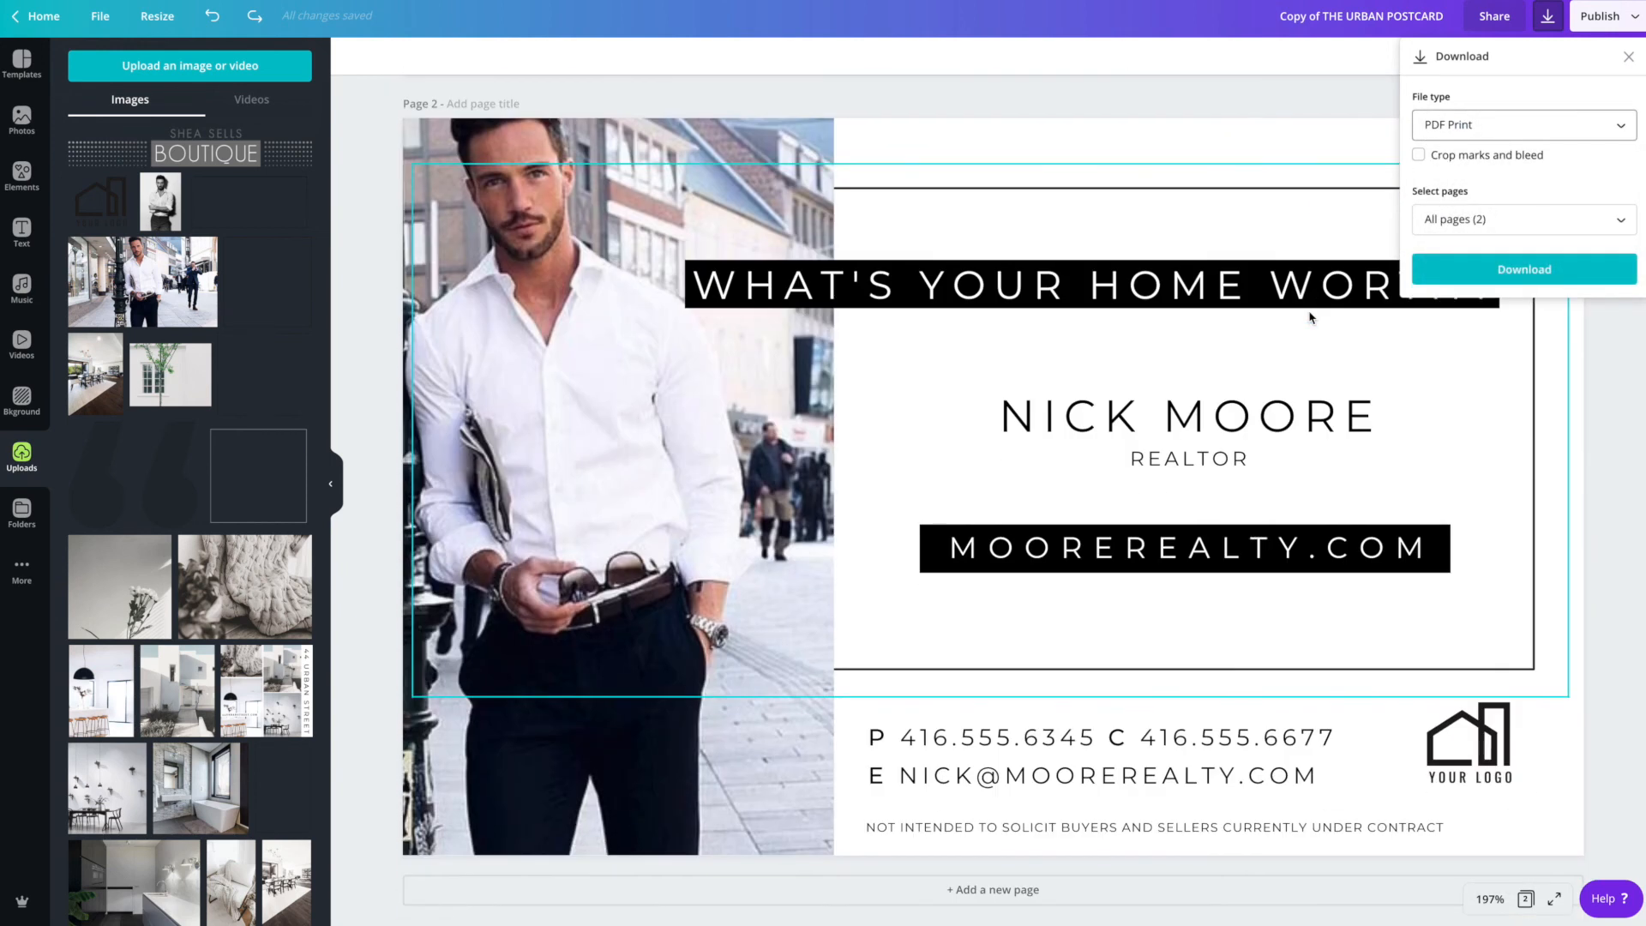
click(1418, 155)
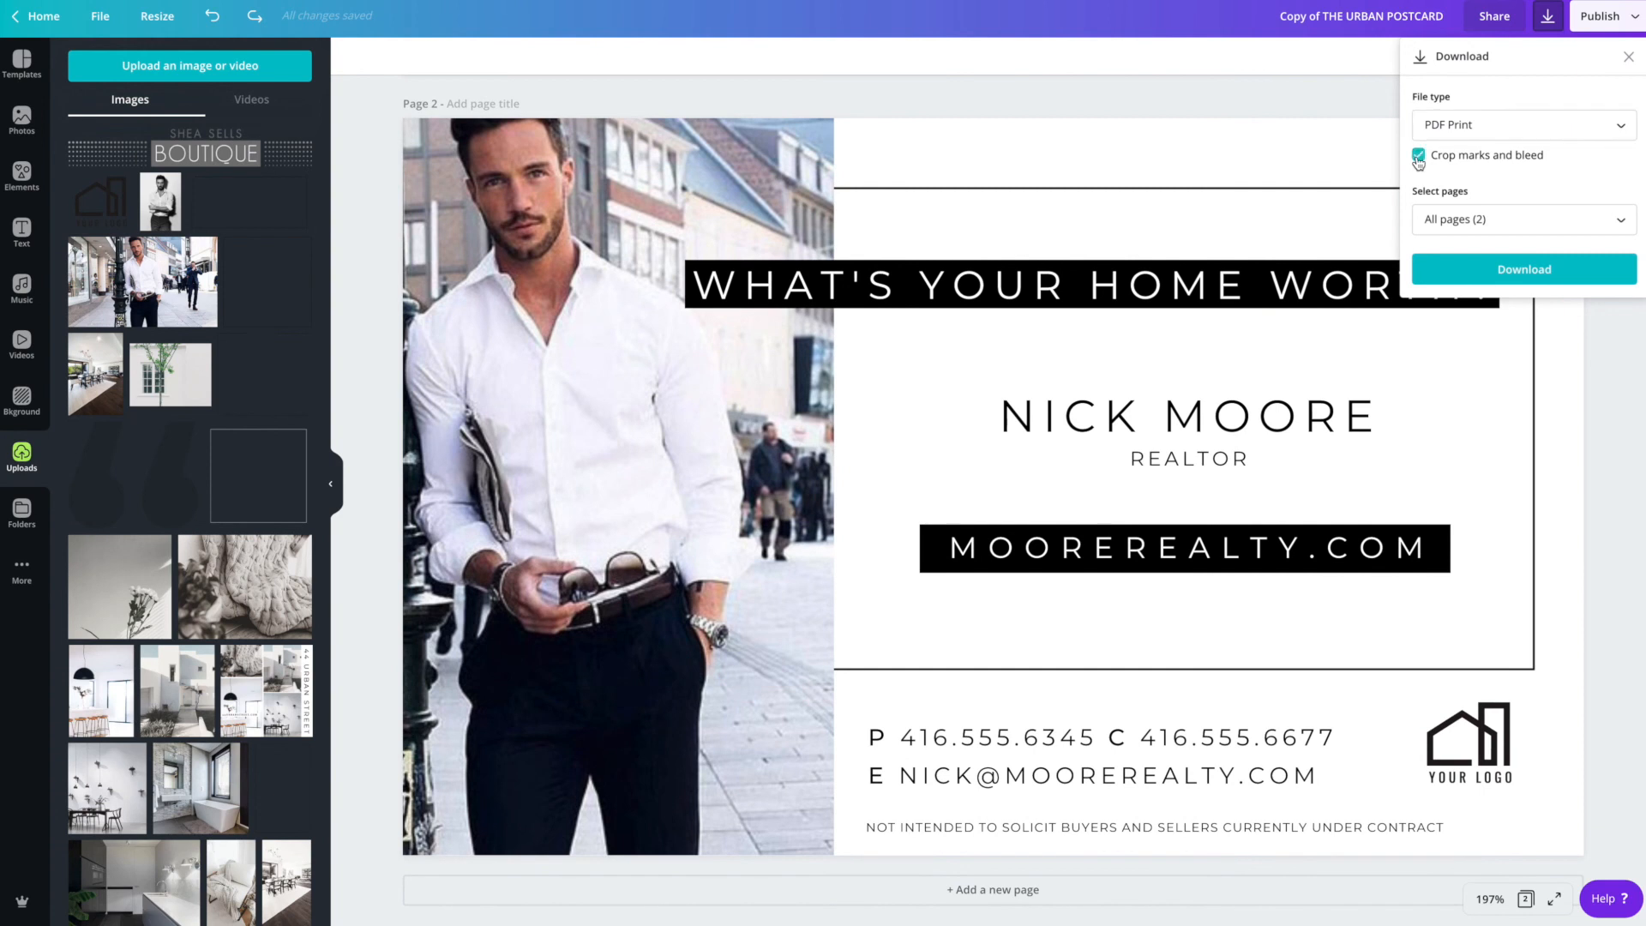
click(1487, 279)
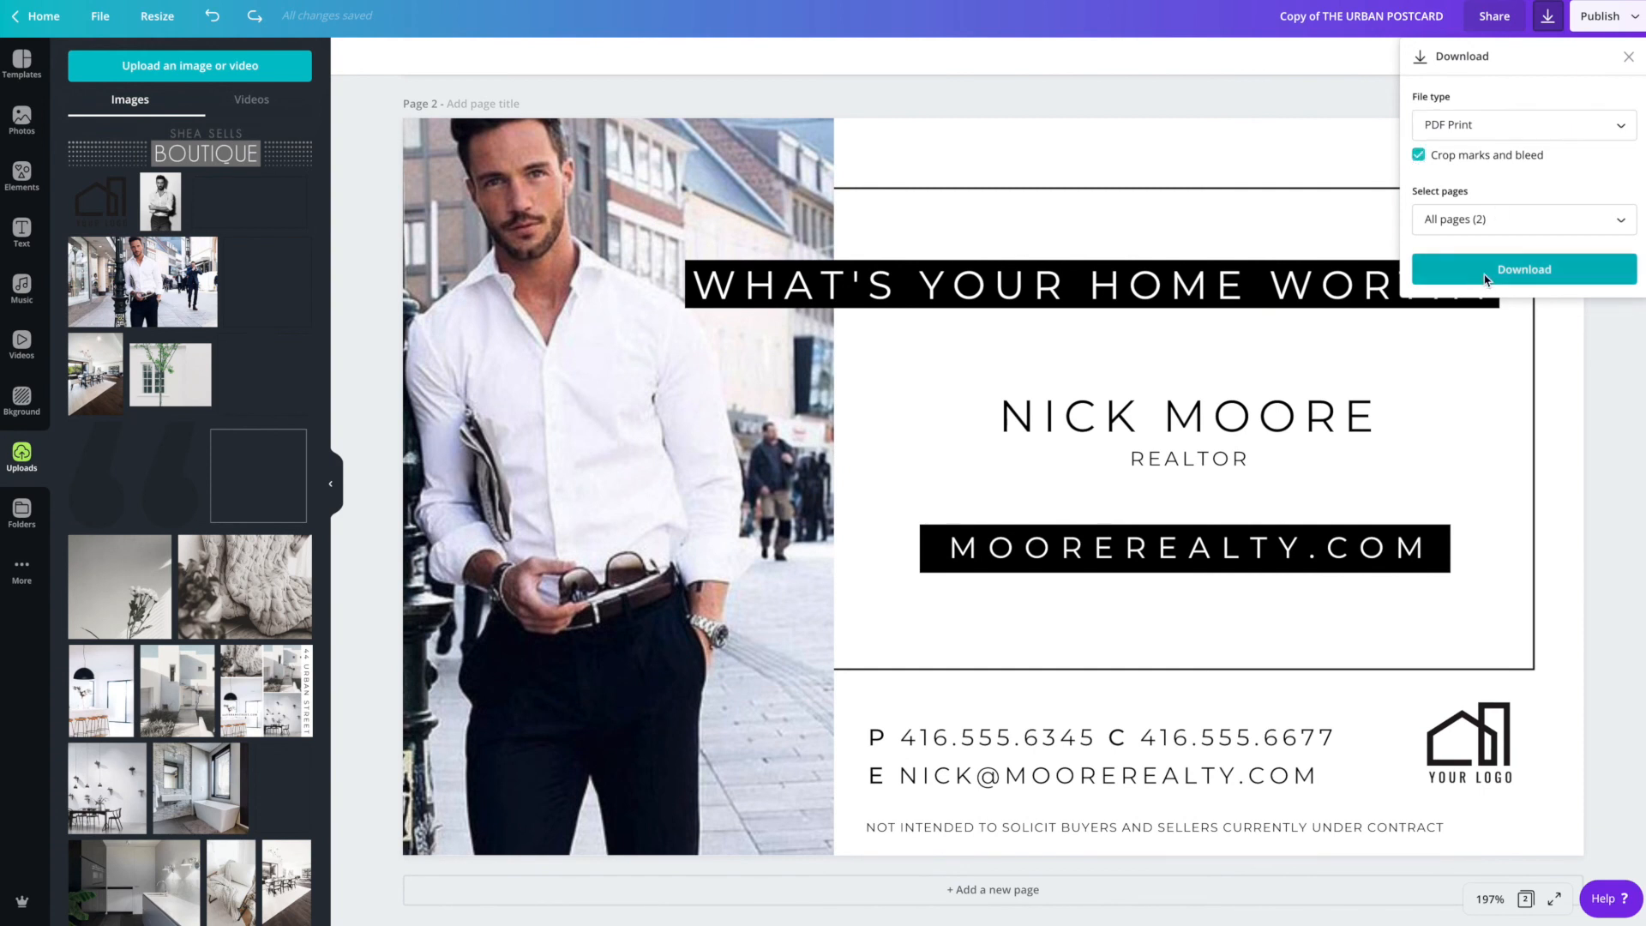